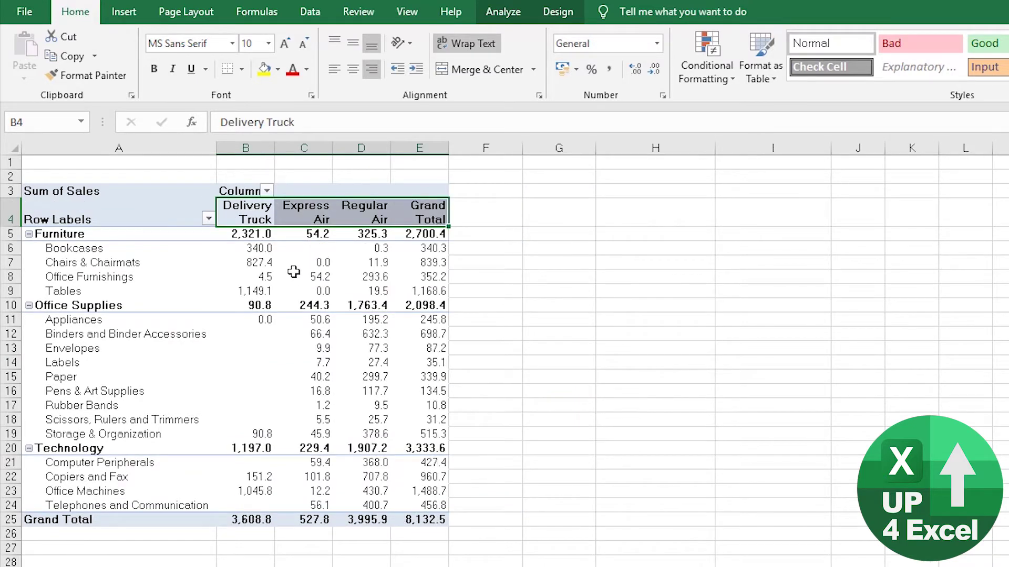
- Refresh the pivot table from the Office Furnishings Regular Air value, then select the Delivery Truck header B4
click(296, 275)
click(353, 275)
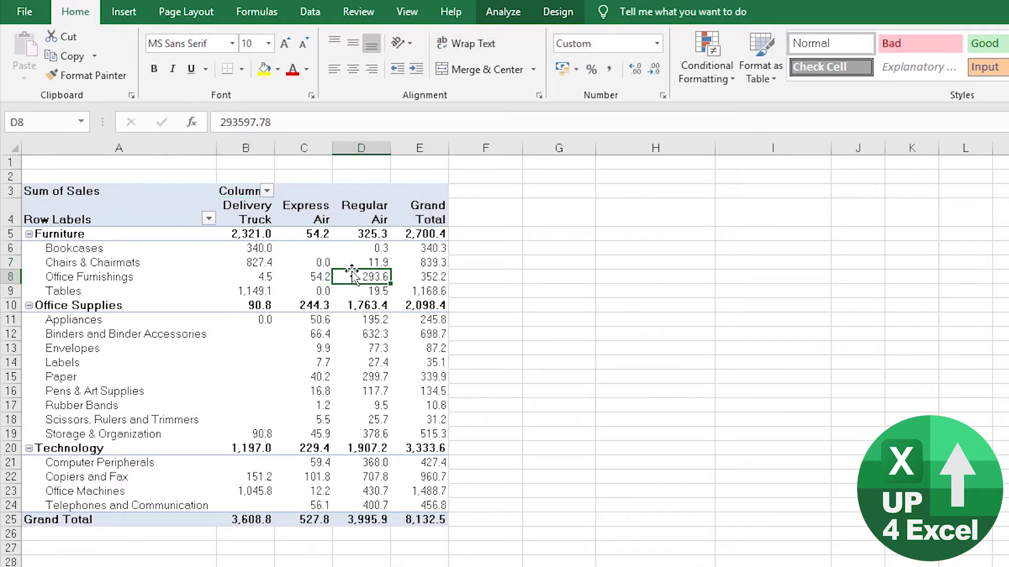
right_click(351, 274)
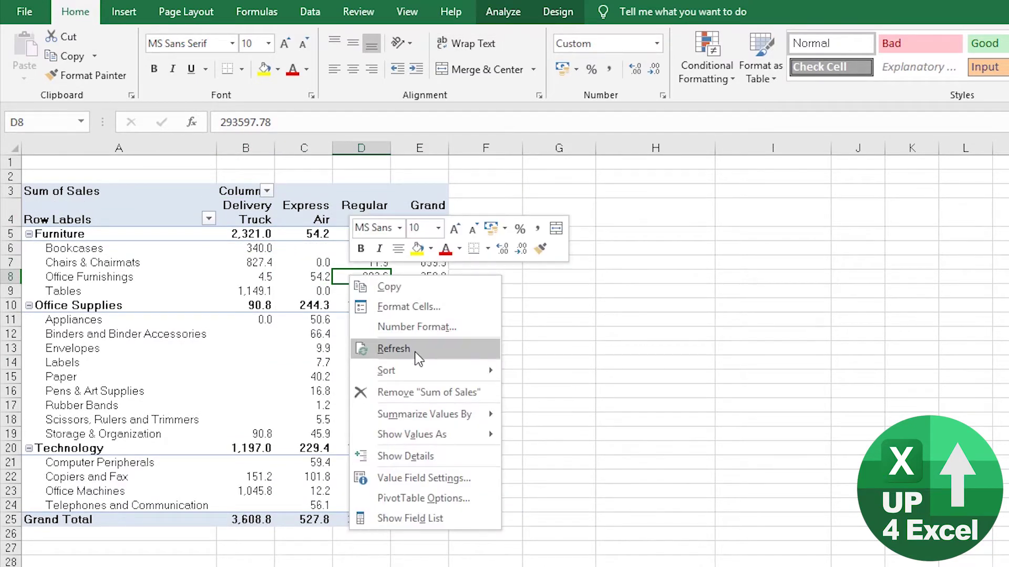
click(393, 349)
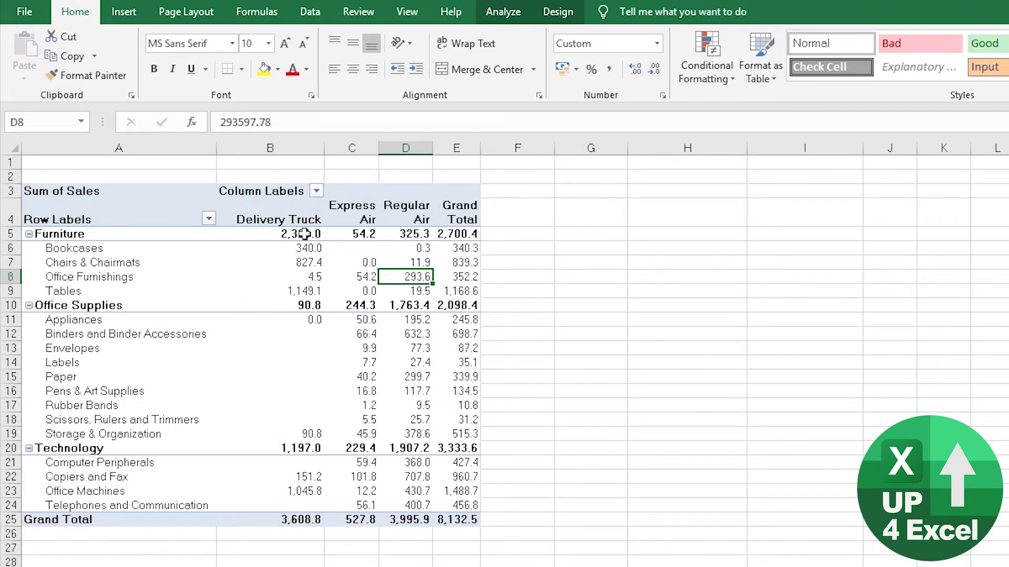
click(270, 218)
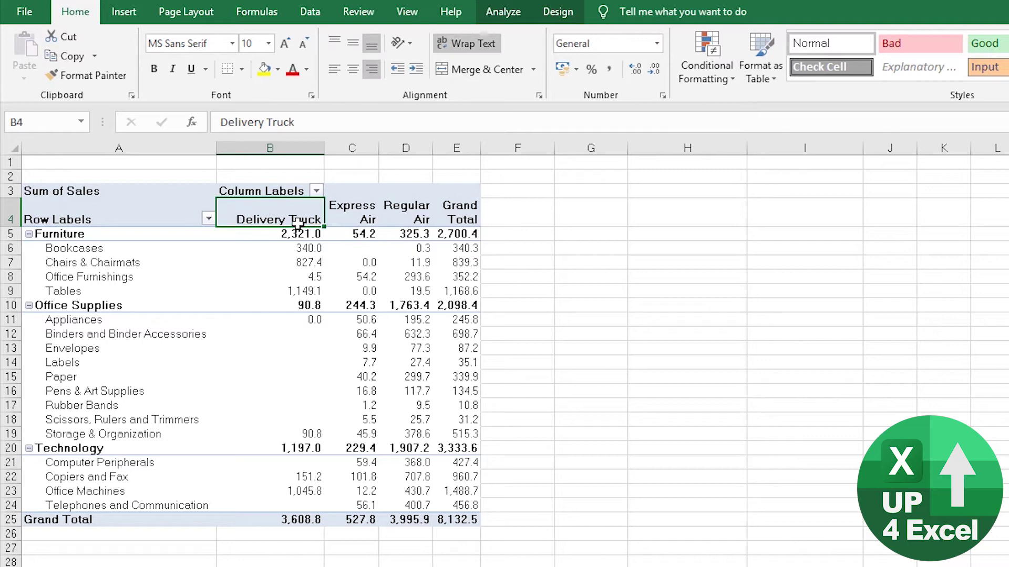
mouse_move(388, 310)
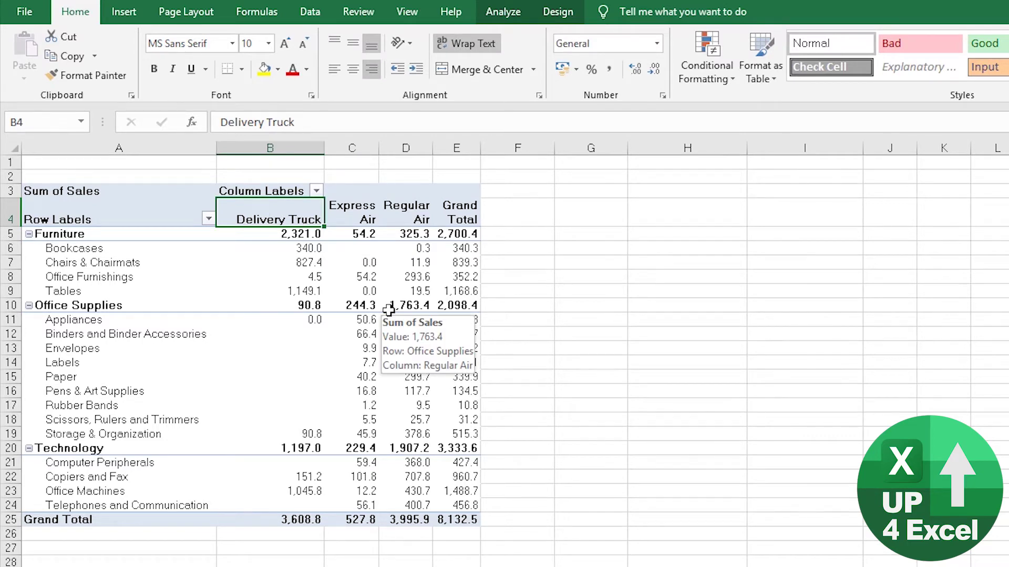
- Turn off 'Autofit column widths on update' in PivotTable Options and narrow column B to 9.86
click(512, 9)
click(38, 74)
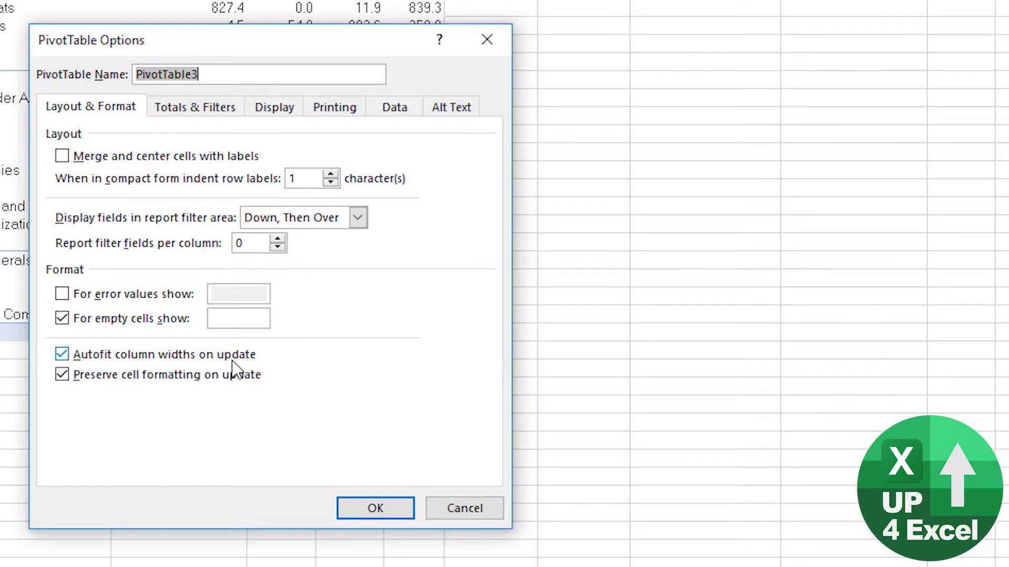
click(62, 355)
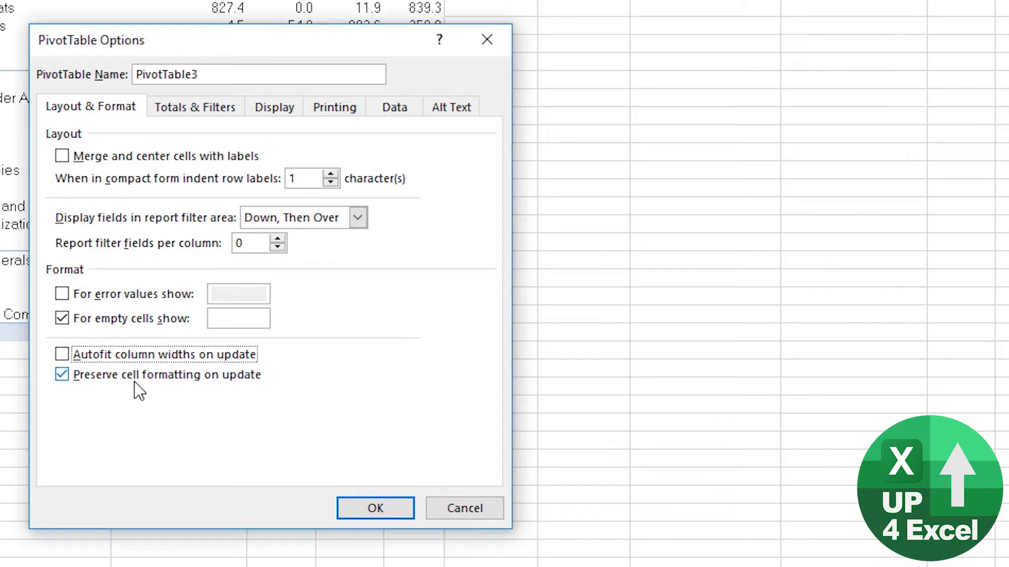
click(353, 503)
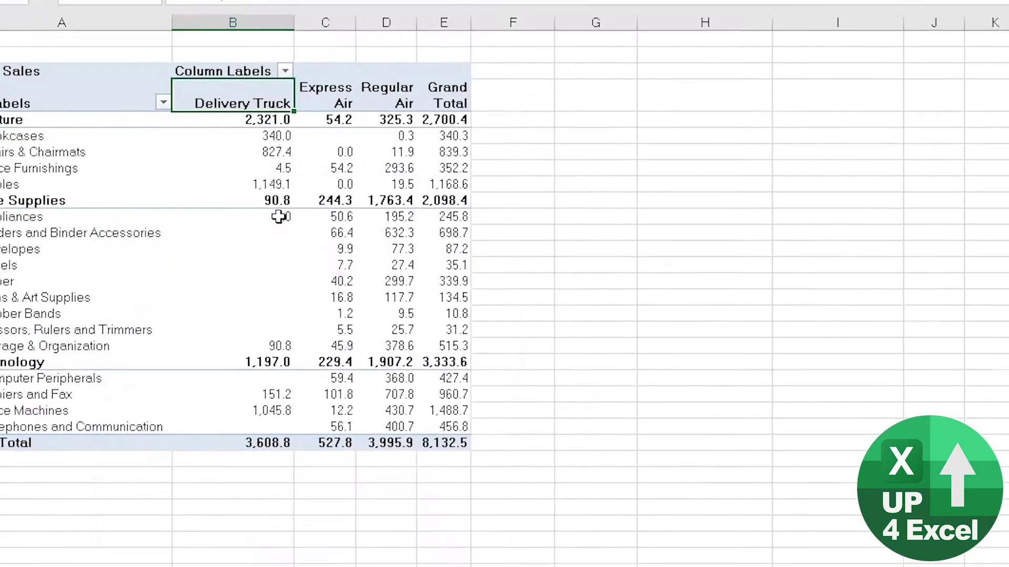
key(Up)
key(Up)
key(Up)
drag(324, 150, 274, 153)
- Refresh the pivot table from cell B7
right_click(255, 264)
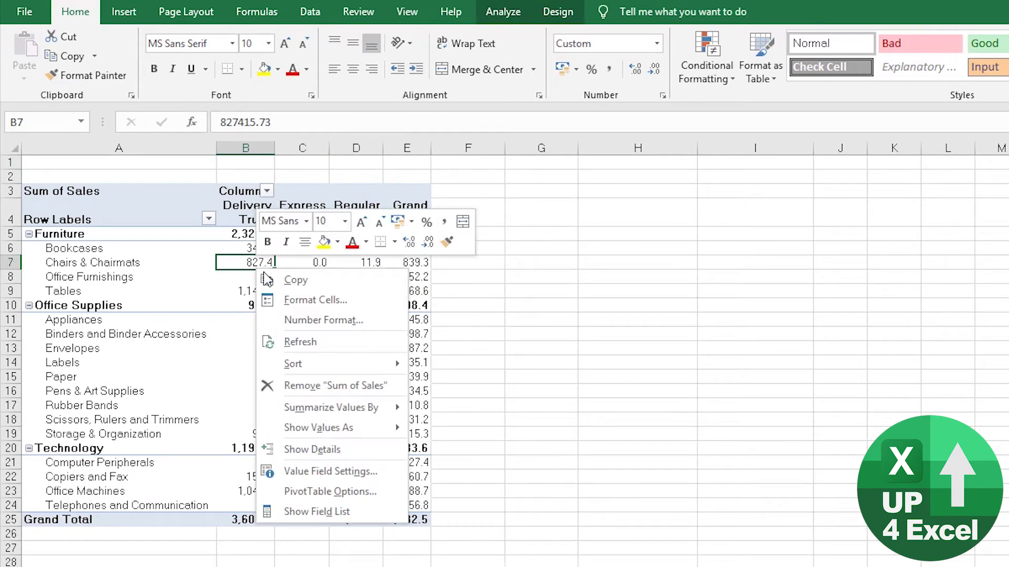
click(296, 337)
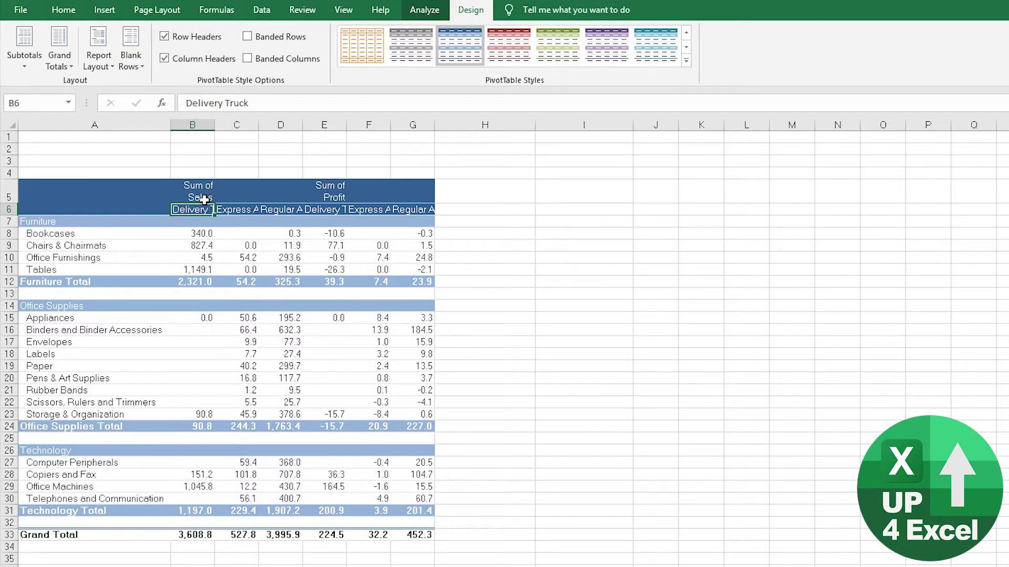
drag(203, 210, 433, 209)
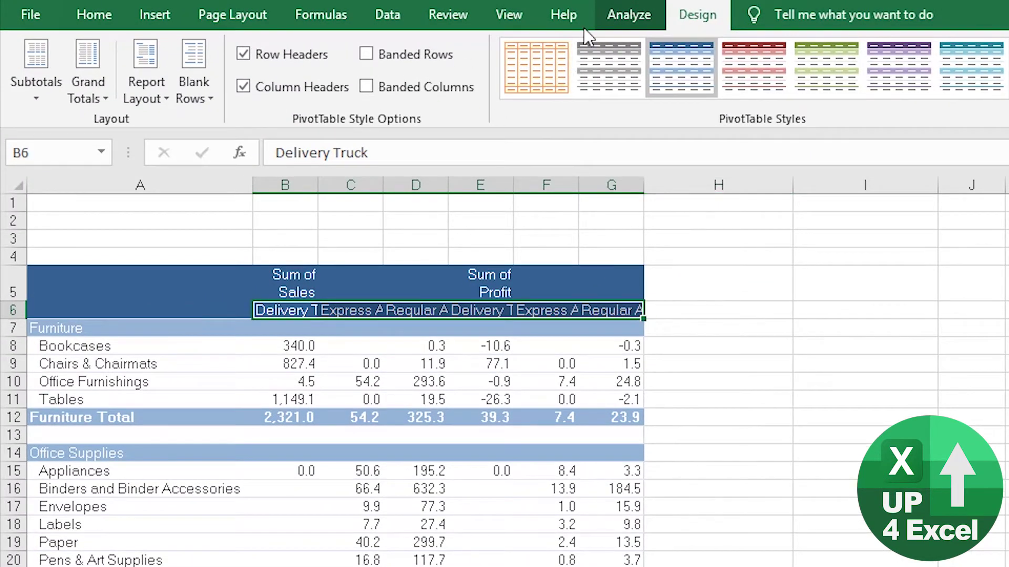
click(610, 18)
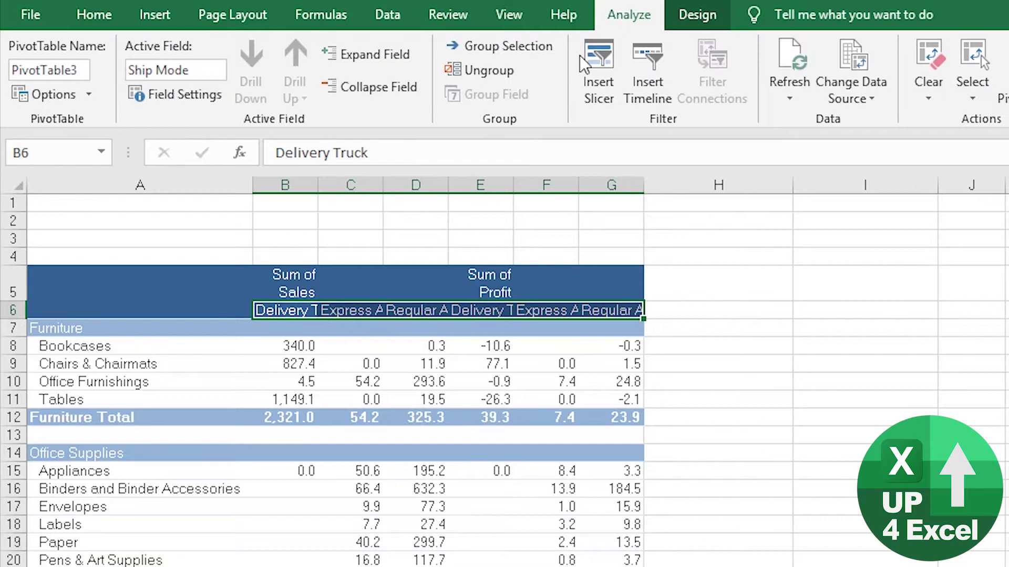
click(89, 19)
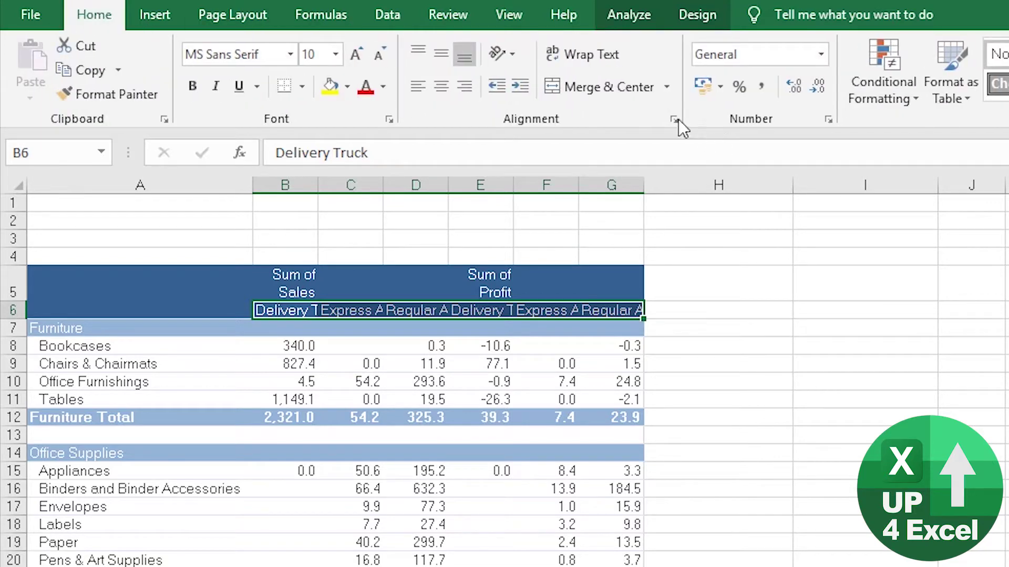
click(573, 55)
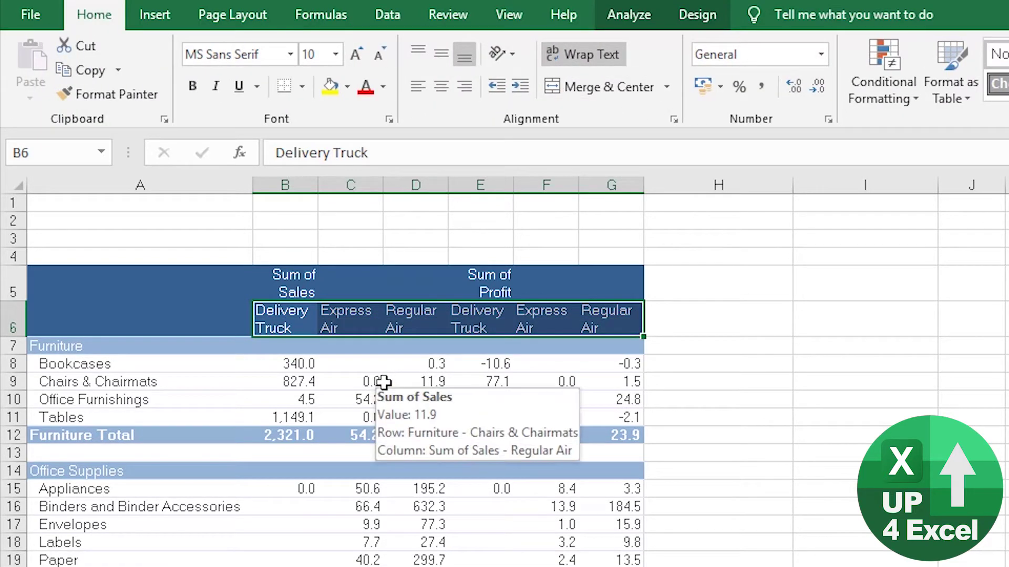
drag(389, 382, 379, 388)
click(368, 382)
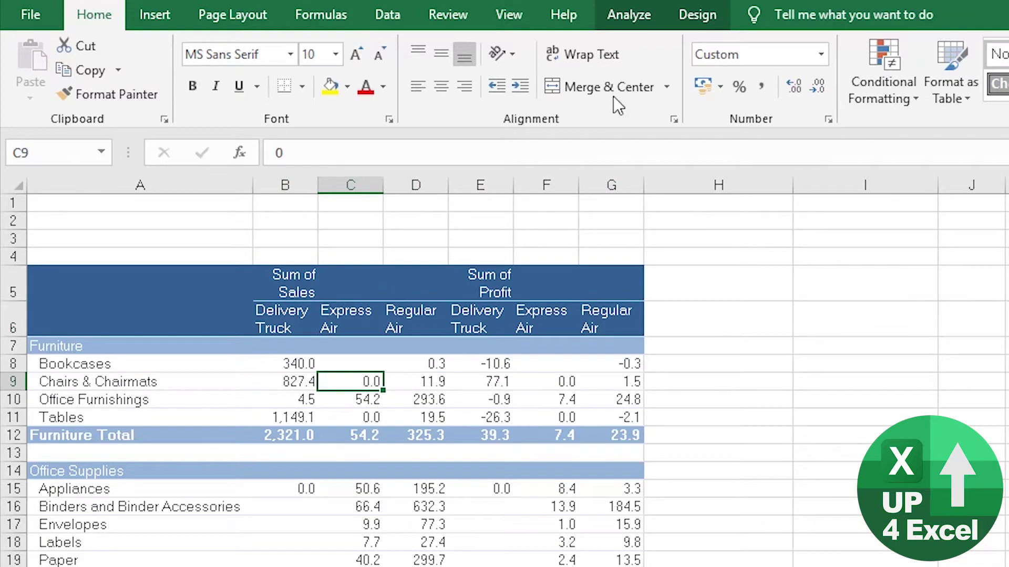
click(626, 17)
click(46, 95)
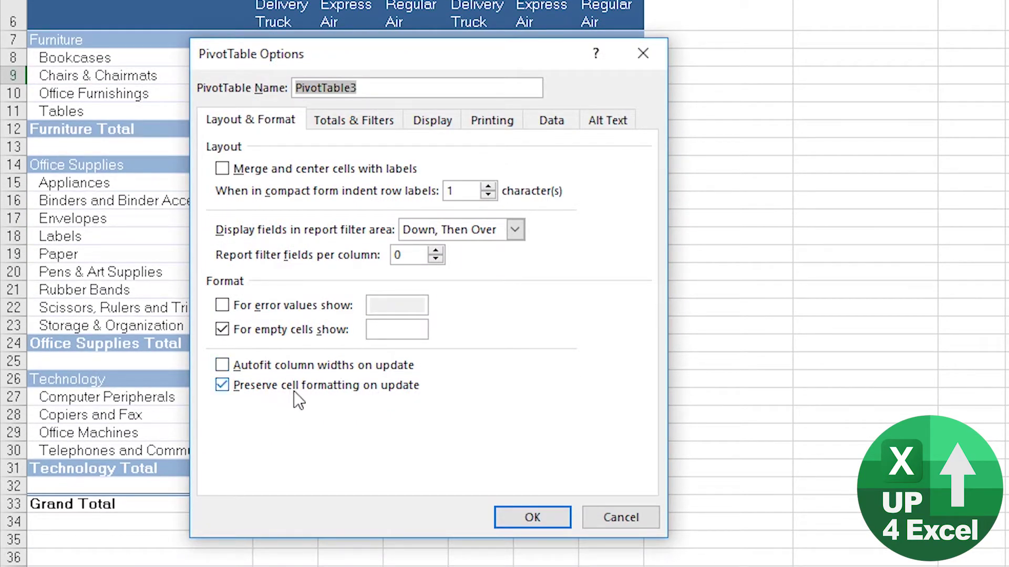
click(531, 517)
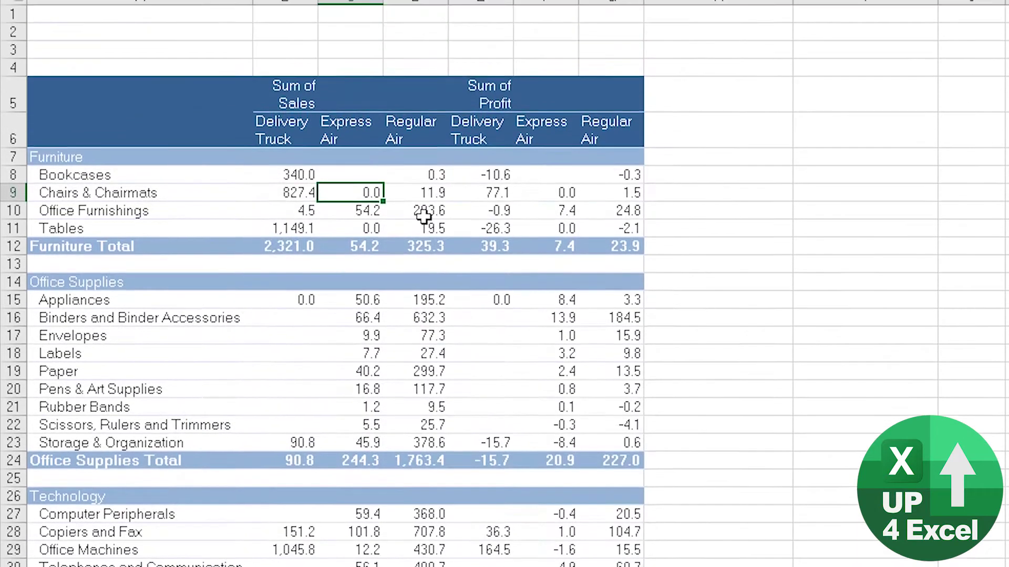
right_click(421, 93)
click(478, 321)
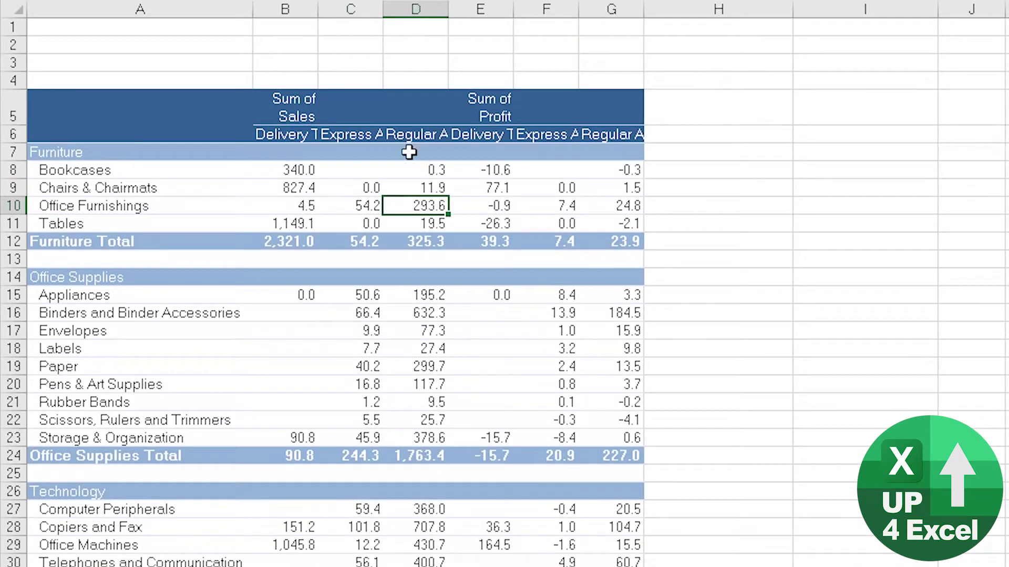
- Set the pivot's report layout to Repeat All Item Labels
click(294, 135)
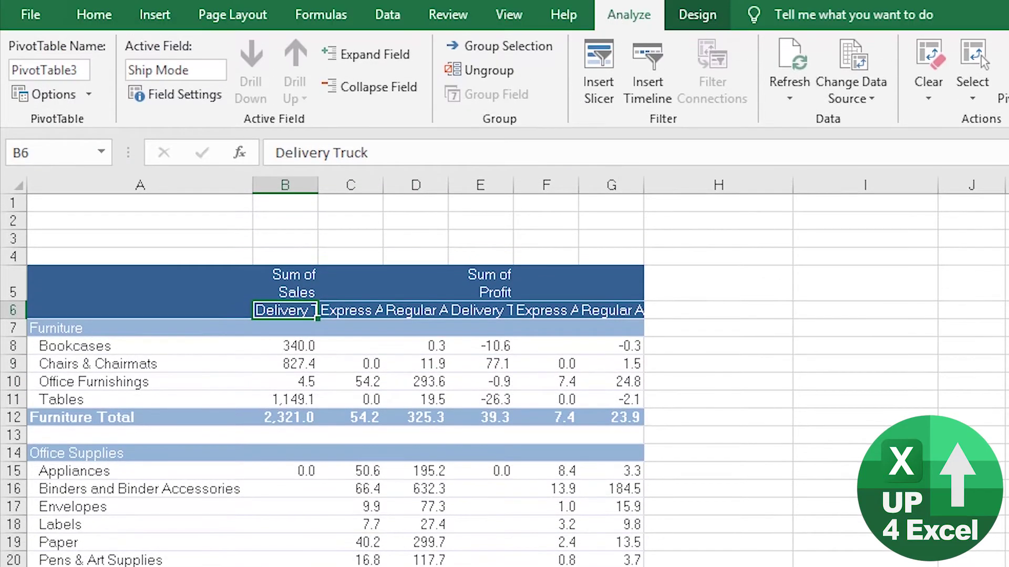
click(699, 19)
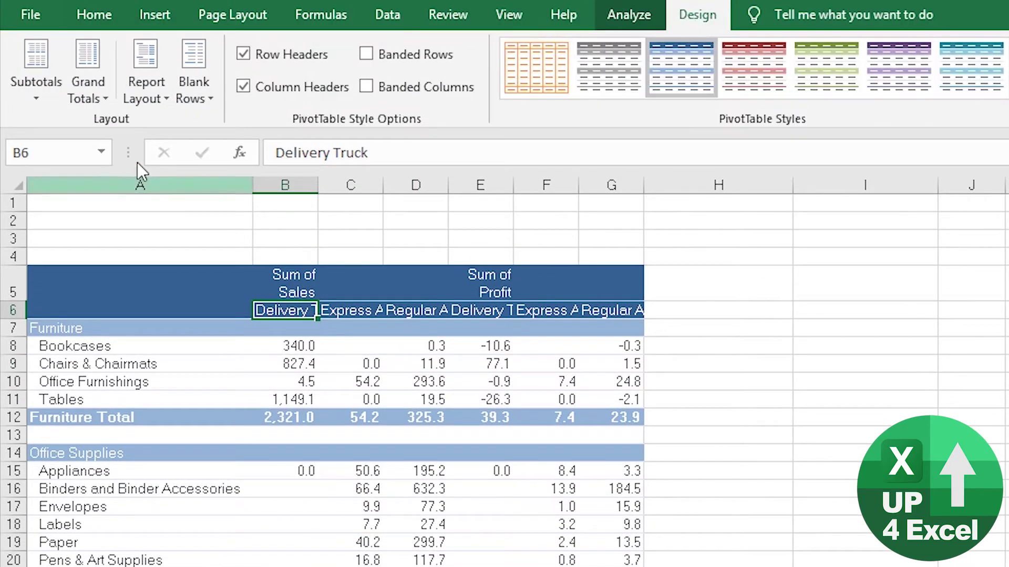
click(150, 98)
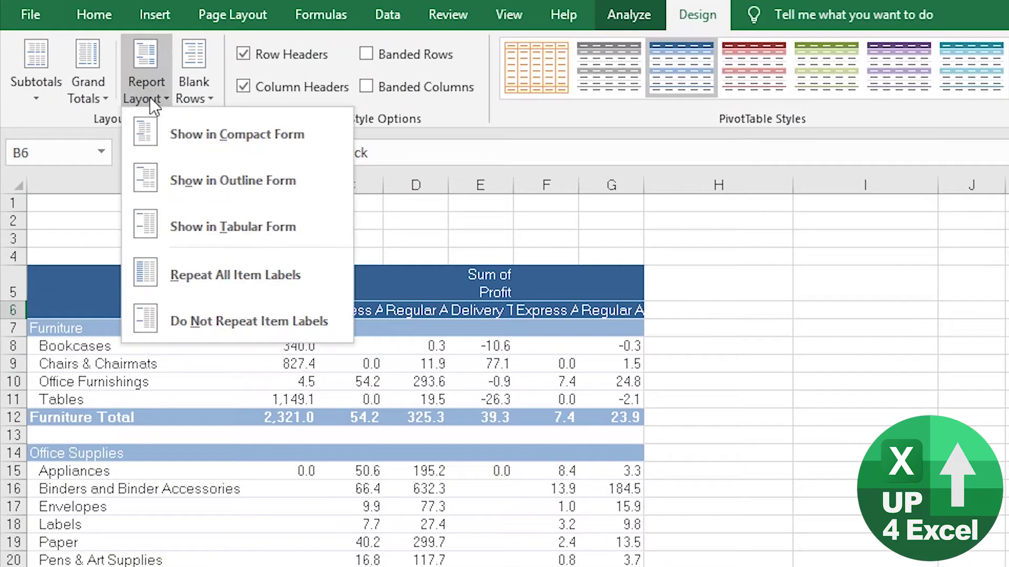
click(257, 280)
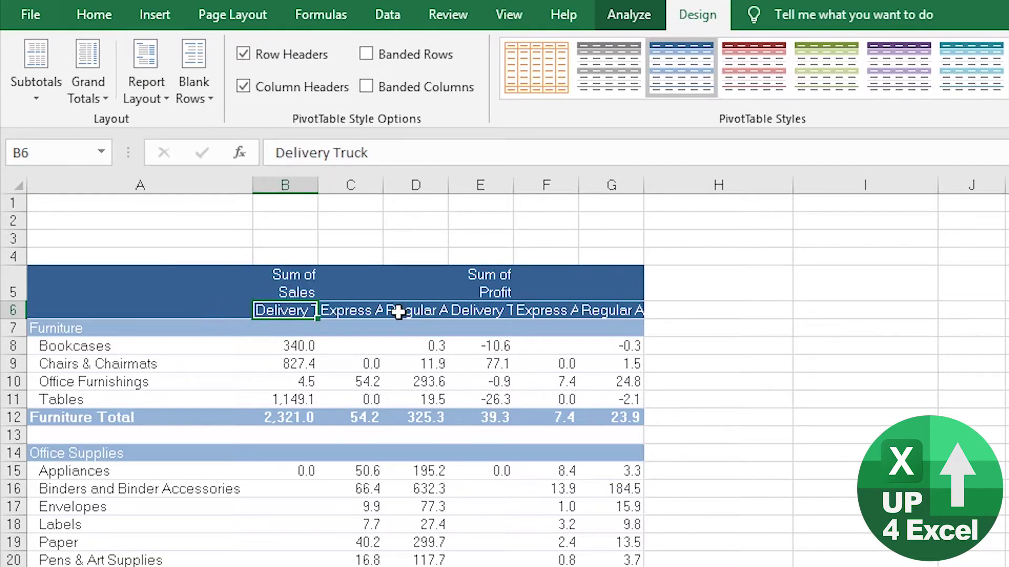
- Show the PivotTable Fields list
right_click(336, 313)
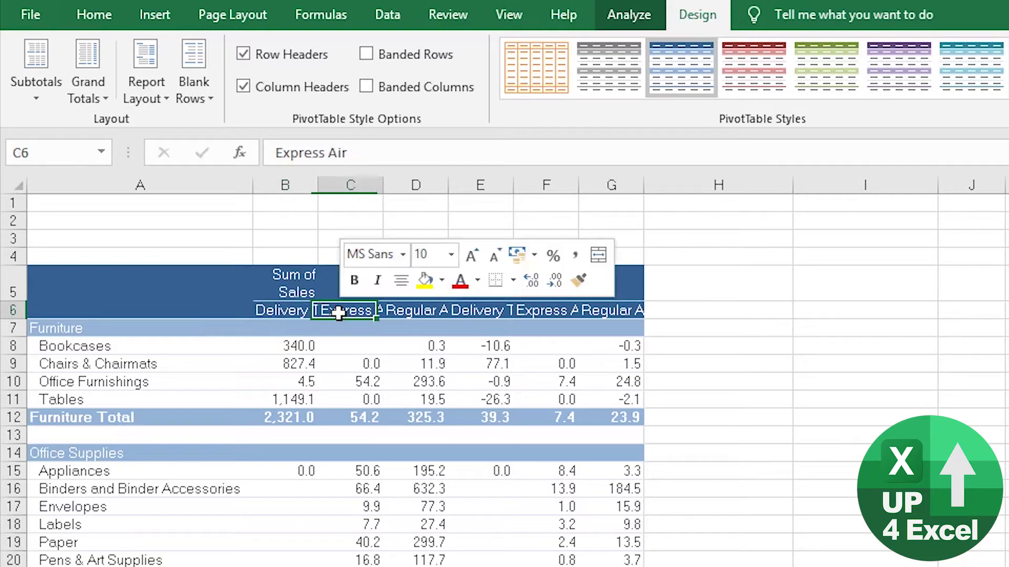
key(Escape)
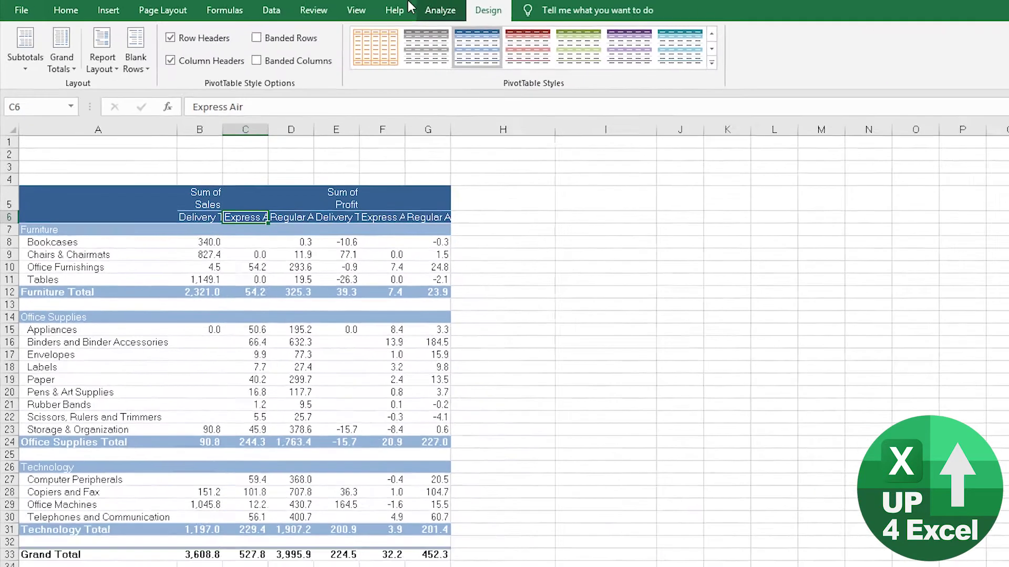
click(641, 18)
click(926, 45)
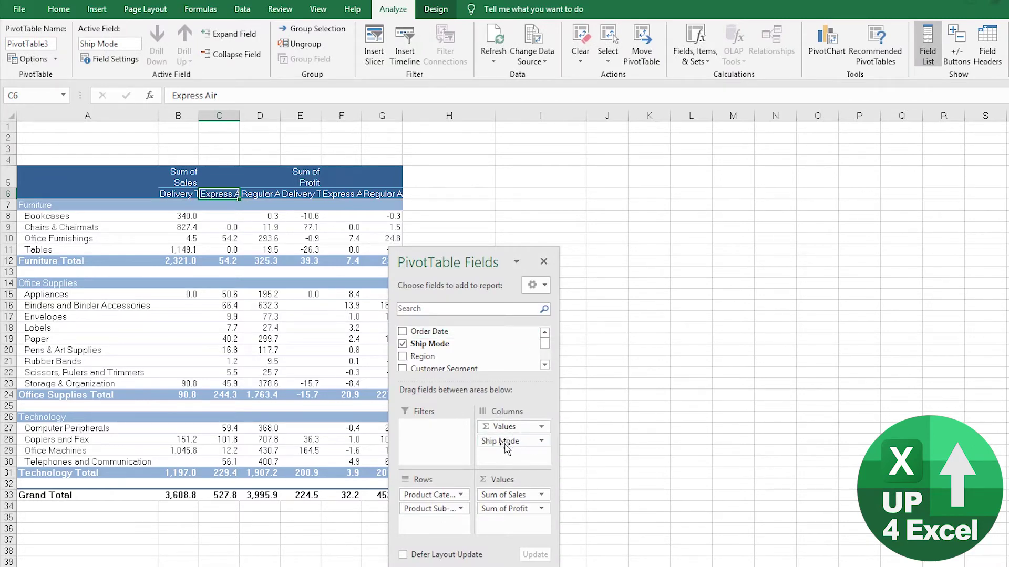
- Move Ship Mode above Values in Columns and wrap the ship-mode headers in B5:G5
drag(506, 446, 515, 428)
click(219, 172)
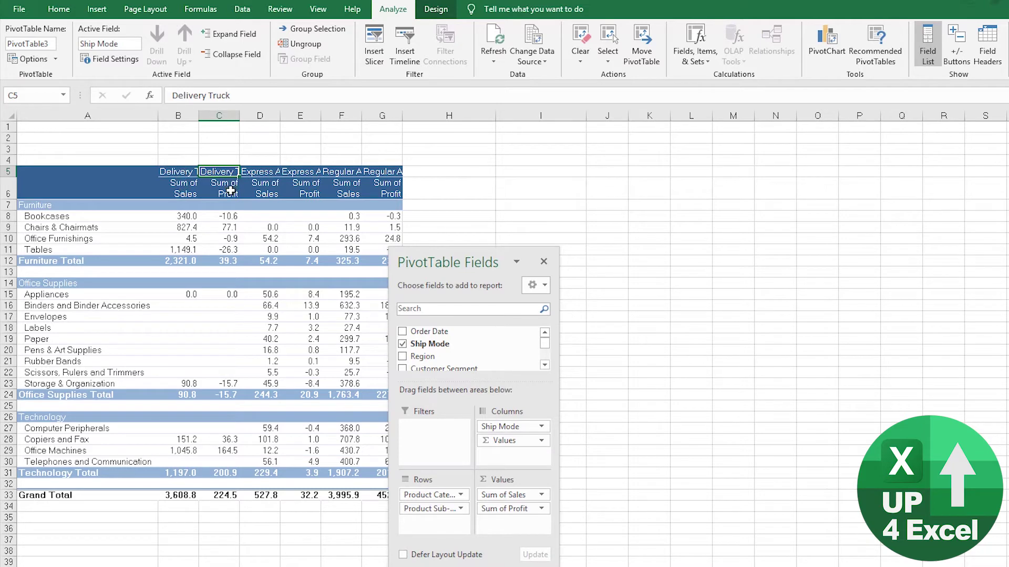
drag(189, 172, 382, 171)
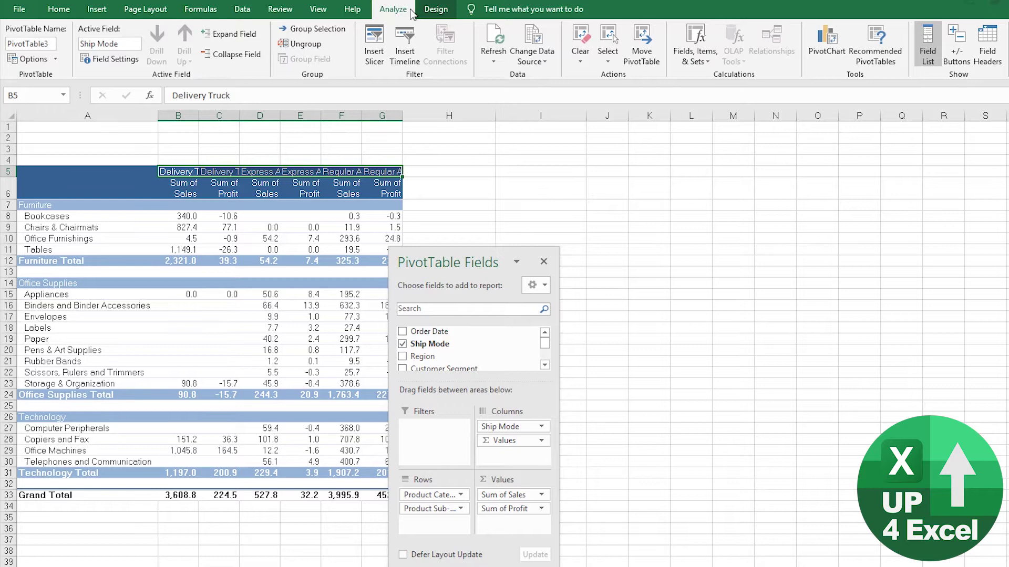
click(62, 9)
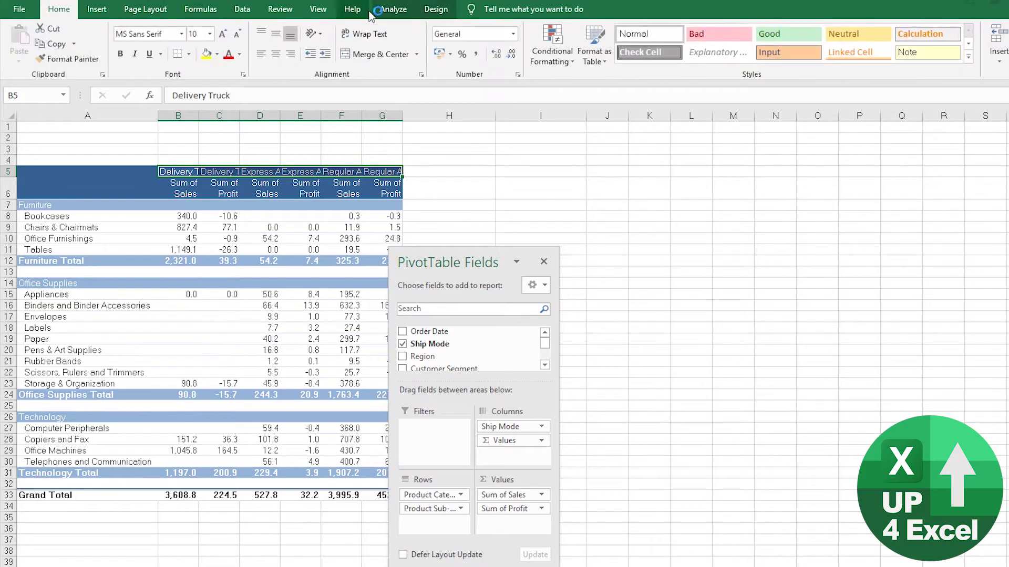
click(363, 33)
- Put Values back above Ship Mode so Sum of Sales and Sum of Profit head the columns
click(218, 207)
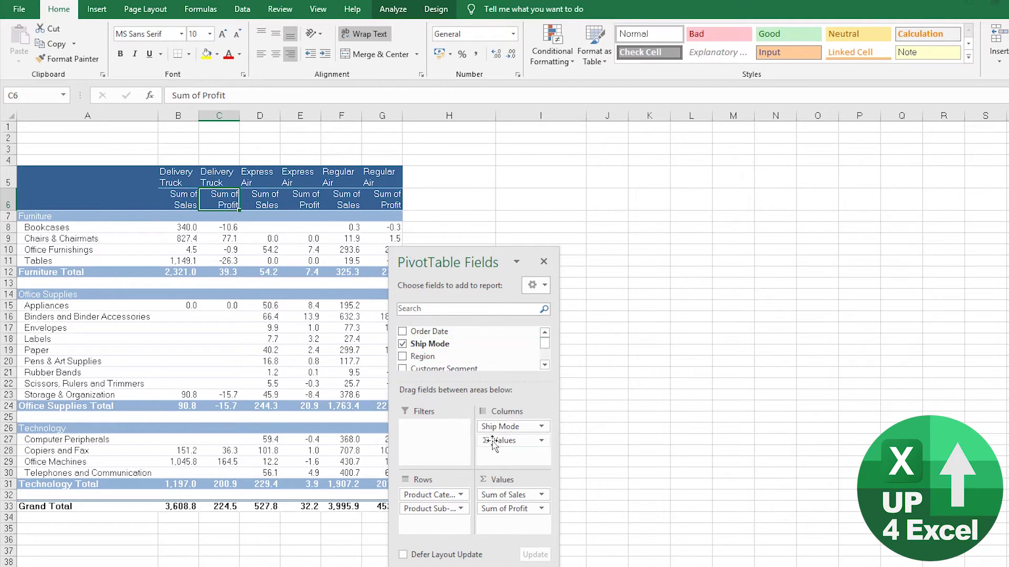
drag(498, 440, 505, 427)
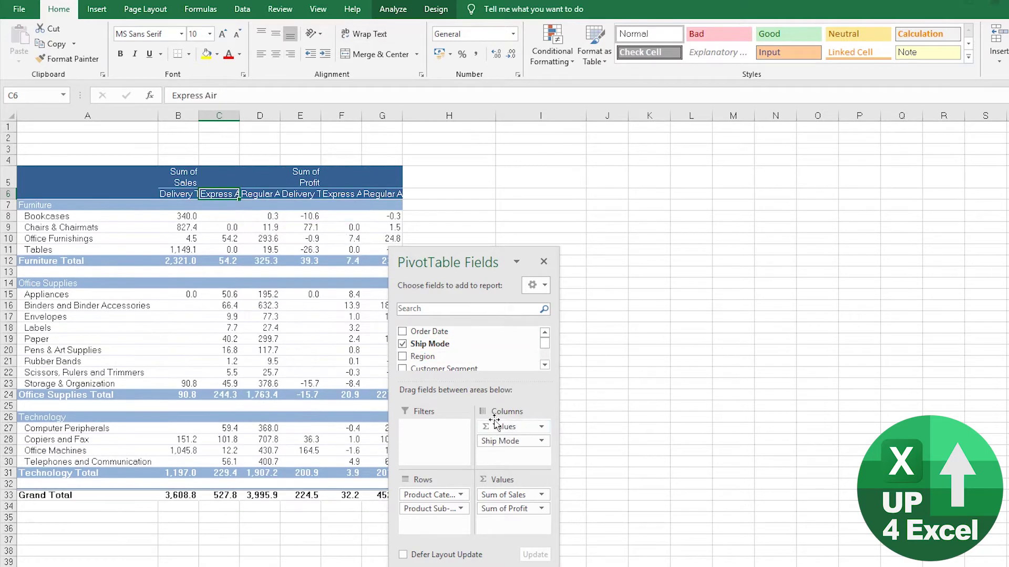
click(315, 181)
click(331, 179)
click(313, 181)
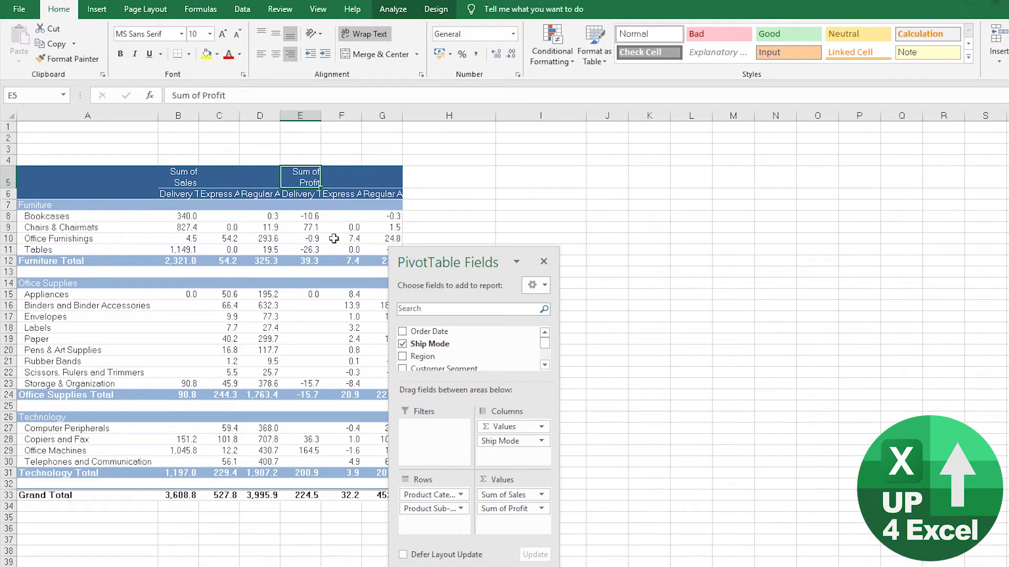
mouse_move(328, 236)
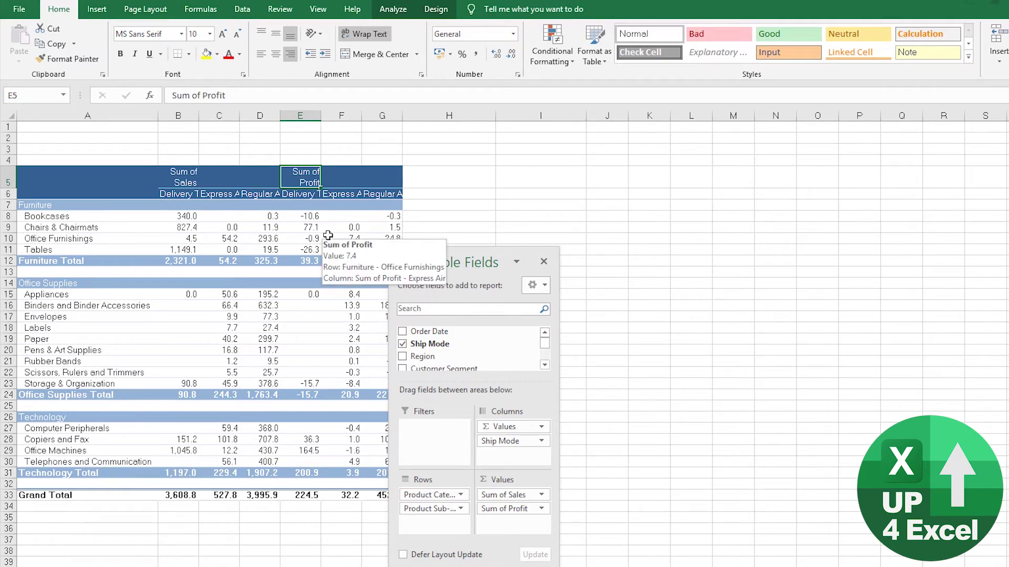
- Dismiss the PivotTable Fields pane by selecting cell B1
click(544, 261)
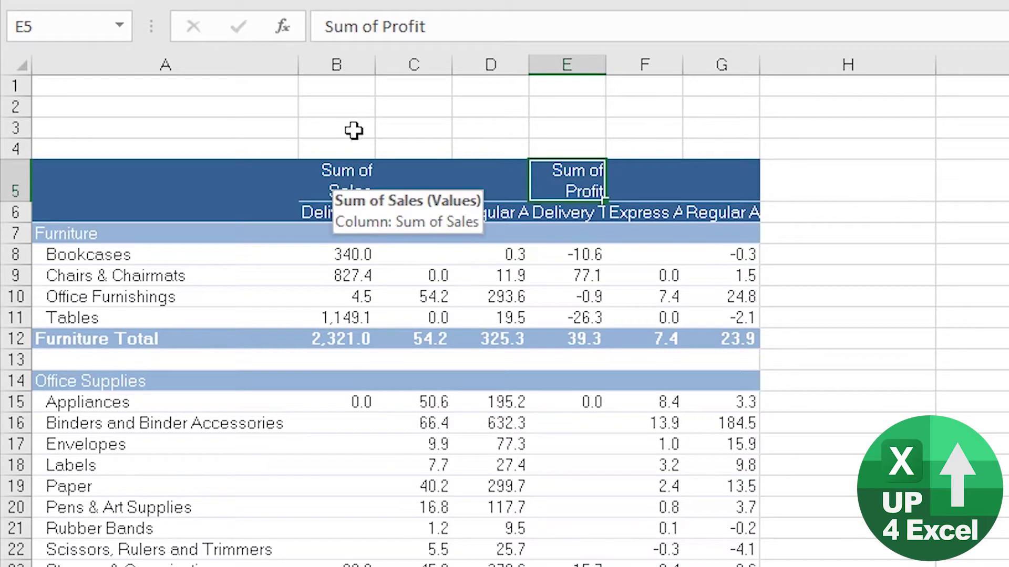
click(343, 87)
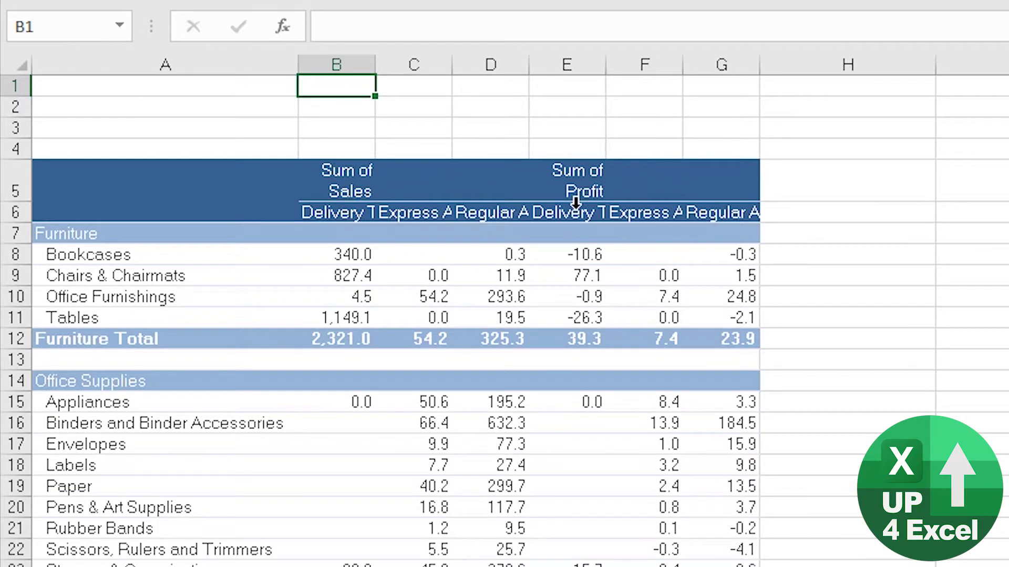
- Insert a blank row at row 2 so the pivot table starts at row 6, ending on B1
right_click(16, 106)
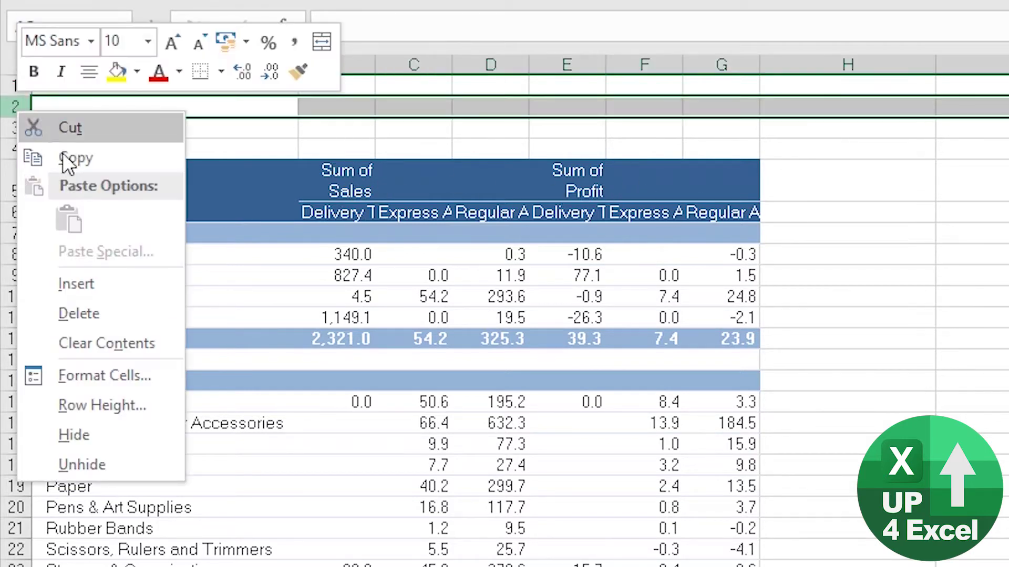
key(Escape)
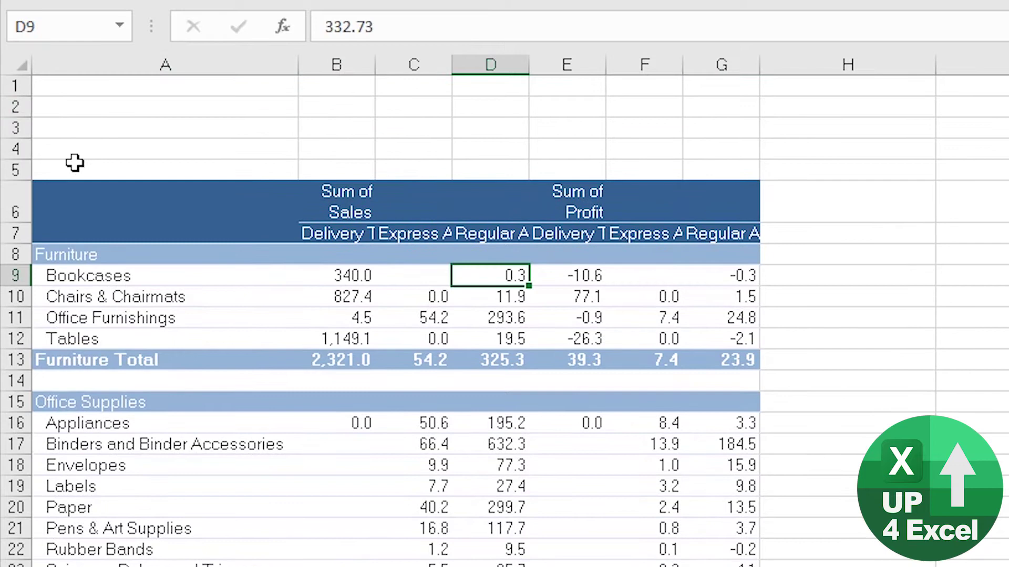
drag(14, 149, 19, 169)
click(82, 148)
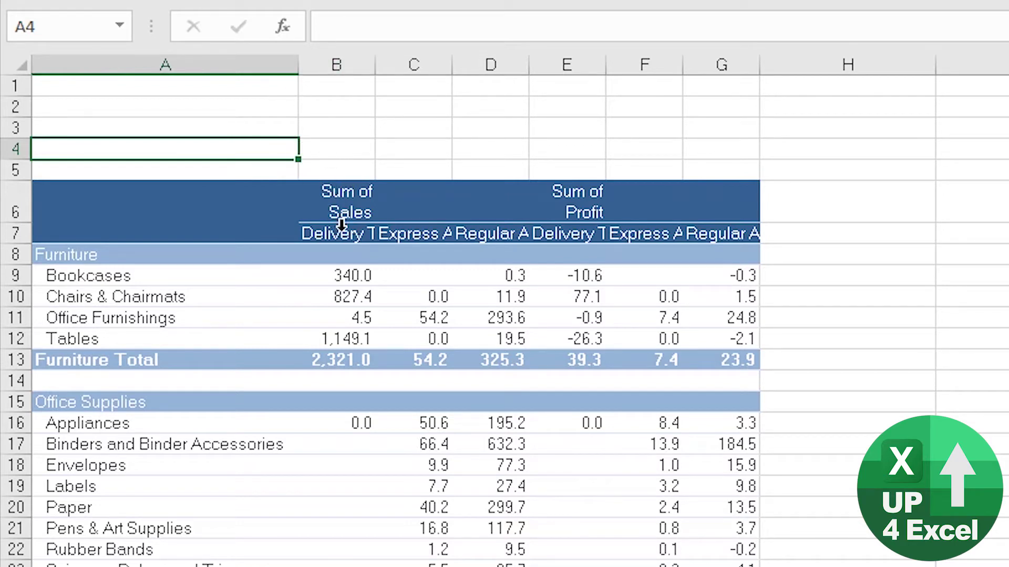
click(20, 224)
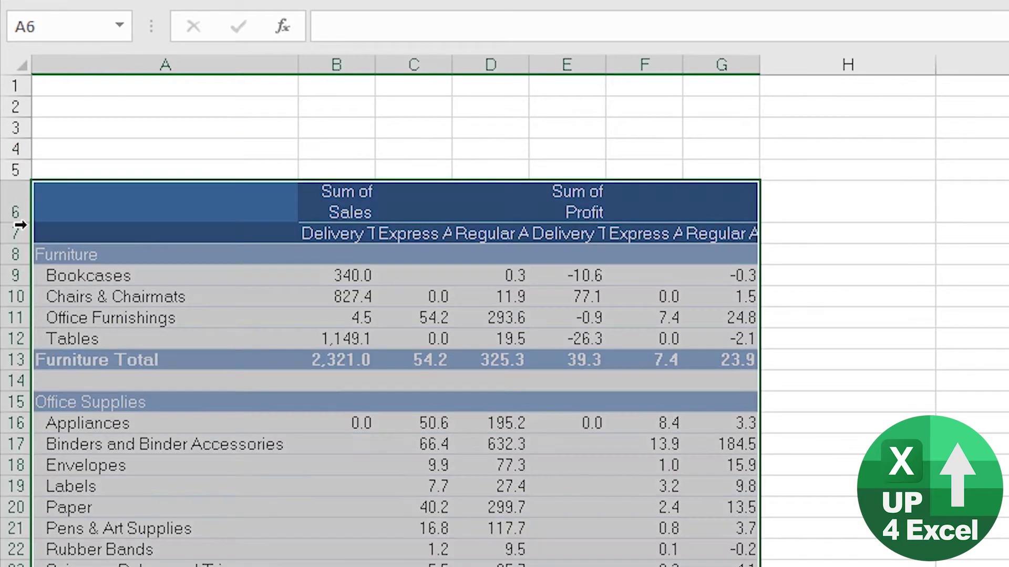
click(348, 67)
- Enter the formula =IF(B6="",A1,B6) in cell B1
click(344, 88)
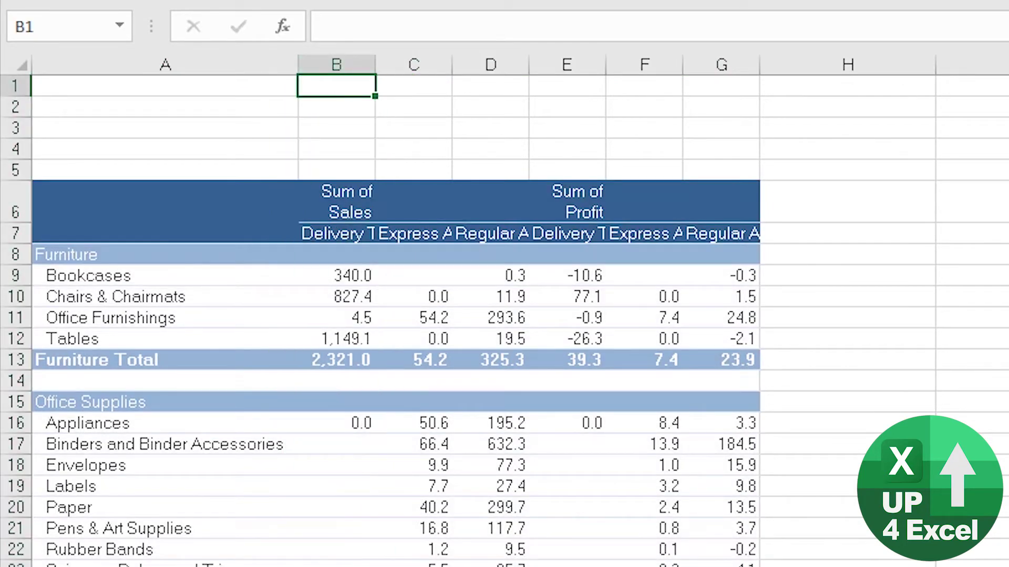
text(=if()
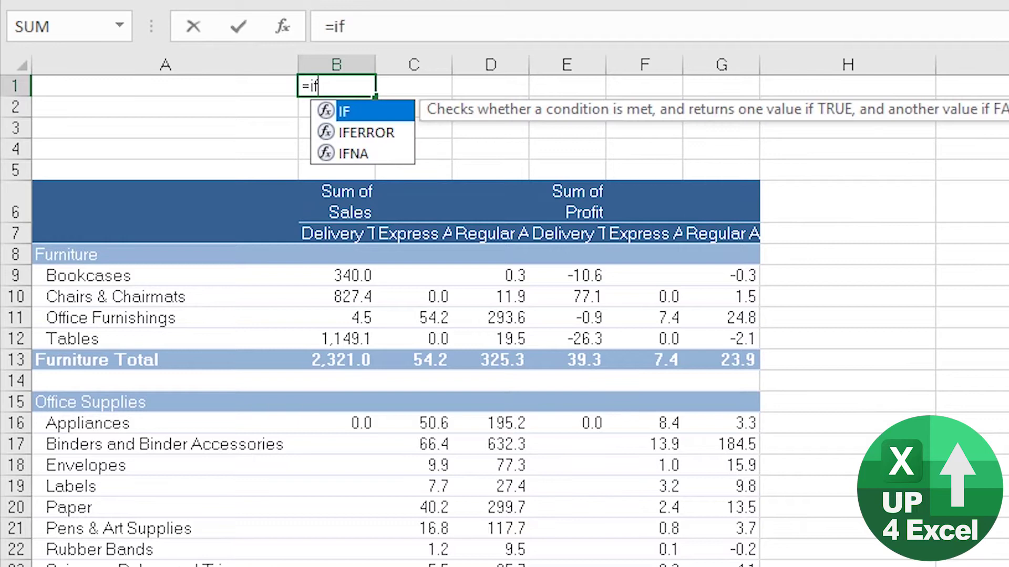
key(Down)
key(Down)
key(Down)
key(Down)
key(Down)
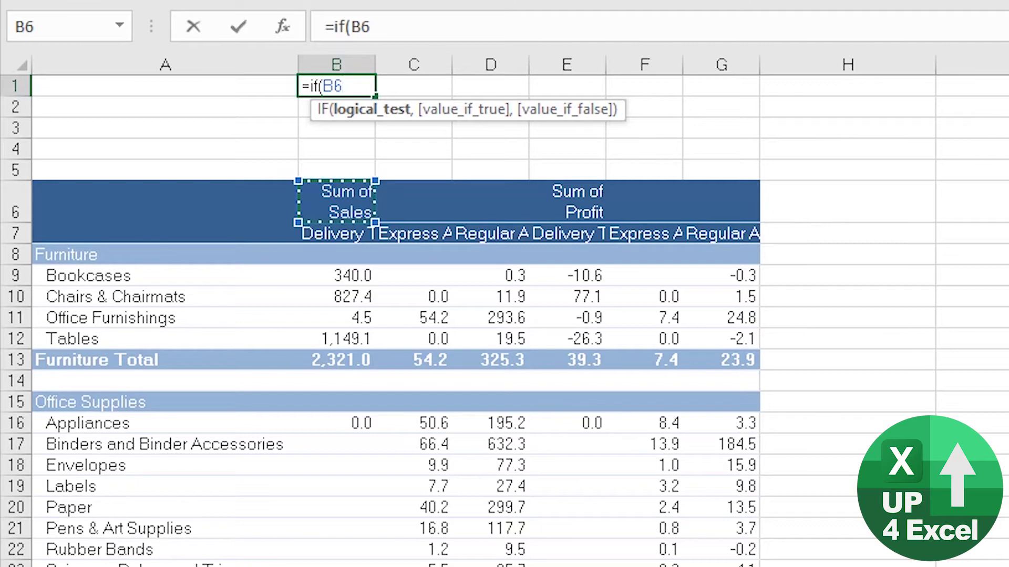
text(=)
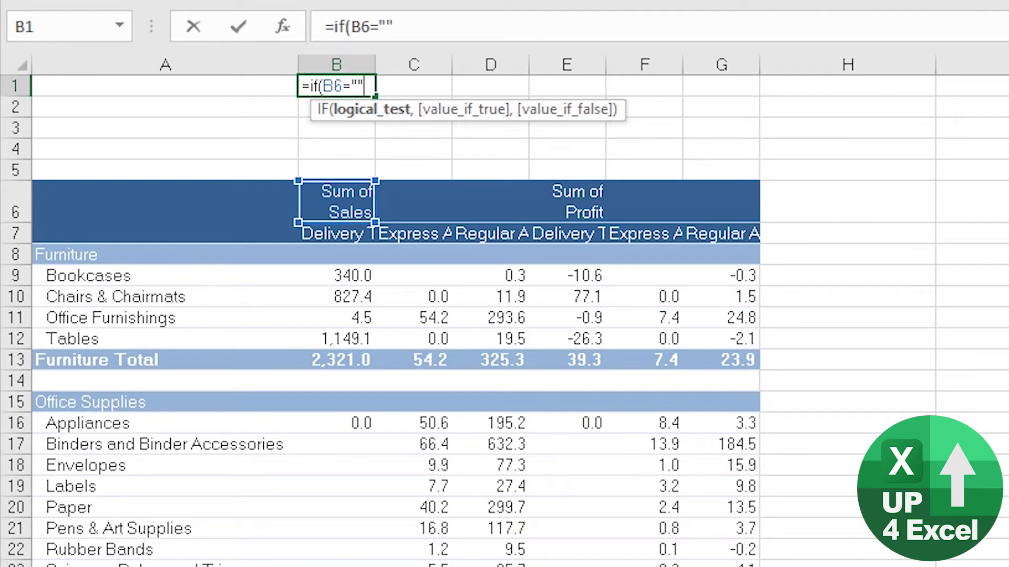
text("",)
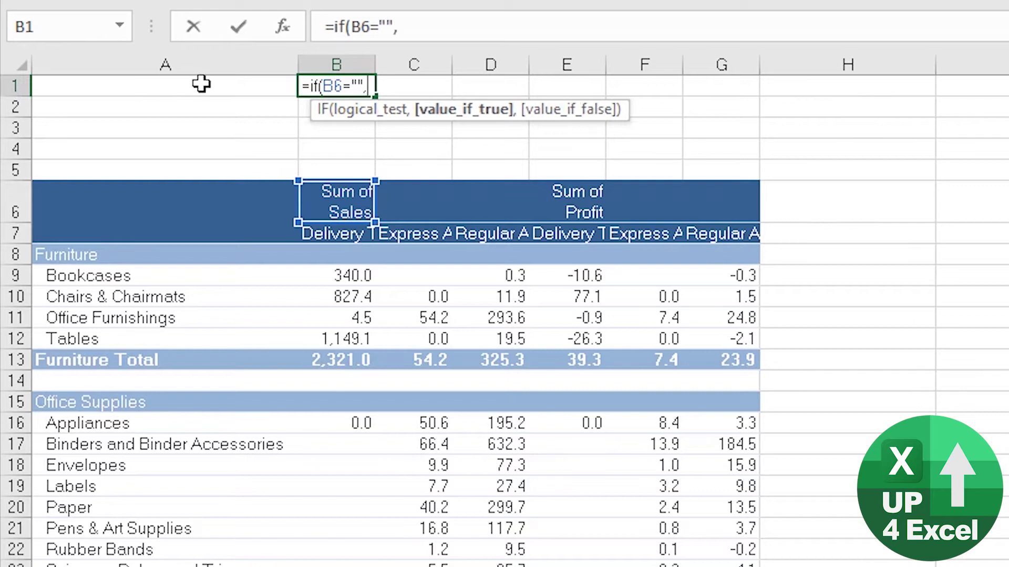
click(231, 89)
text(,)
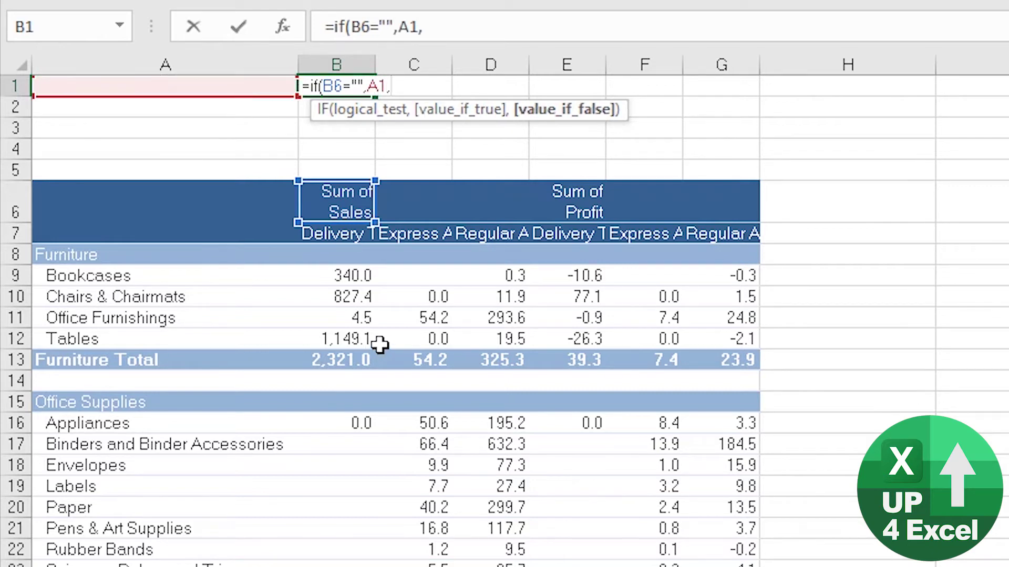
click(326, 205)
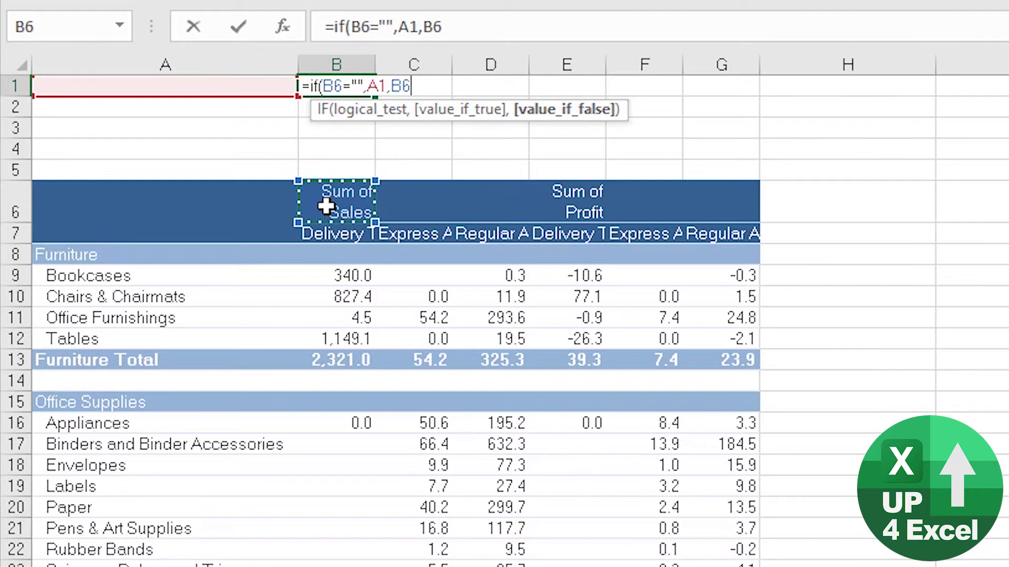
text())
key(Return)
- Copy the B1 formula across B1:G1 and check the results along row 1
key(Up)
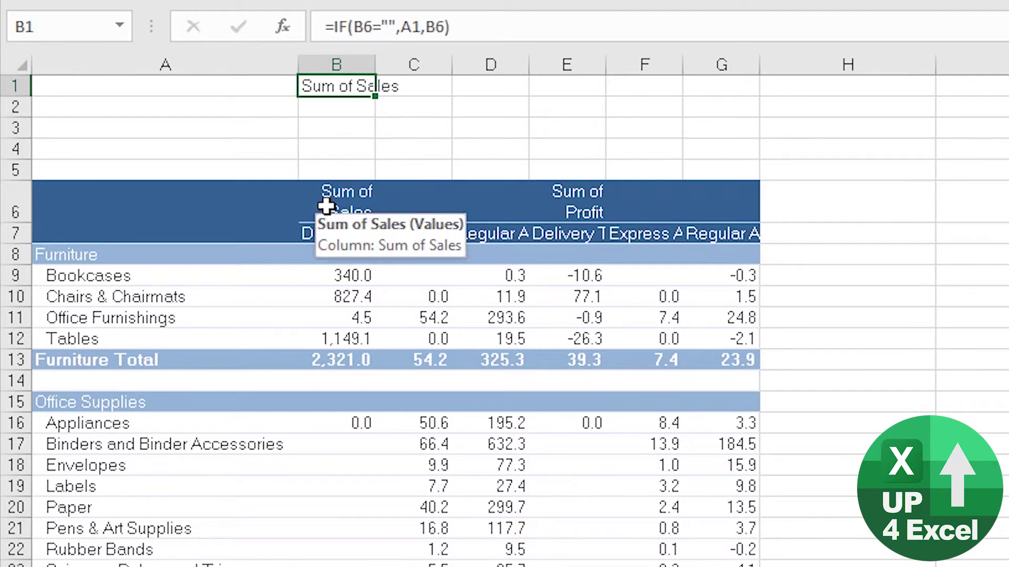
key(ctrl+c)
key(shift+Right)
key(shift+Right)
key(shift+Right)
key(shift+Right)
key(shift+Right)
key(ctrl+v)
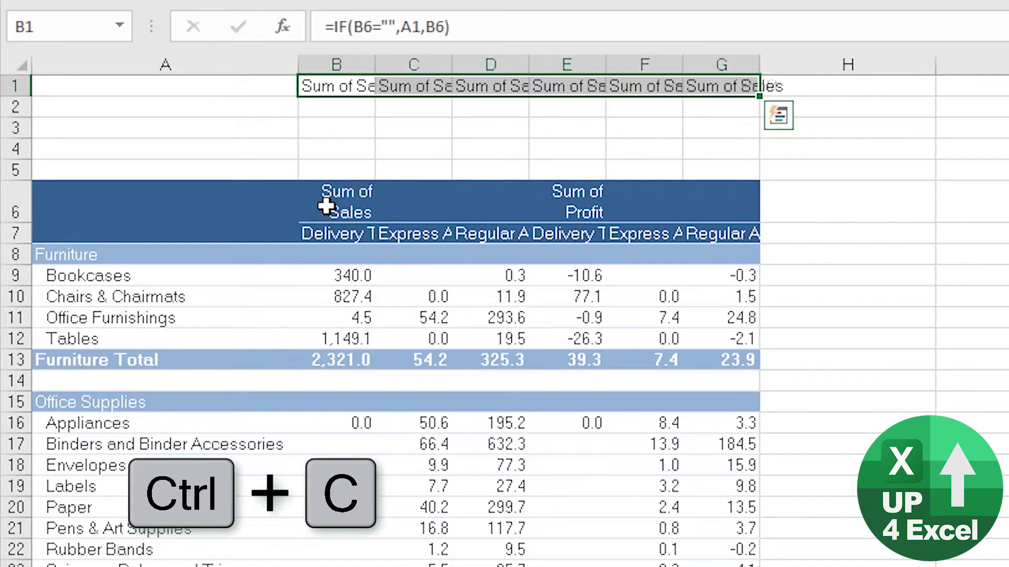
key(Left)
key(Right)
key(Right)
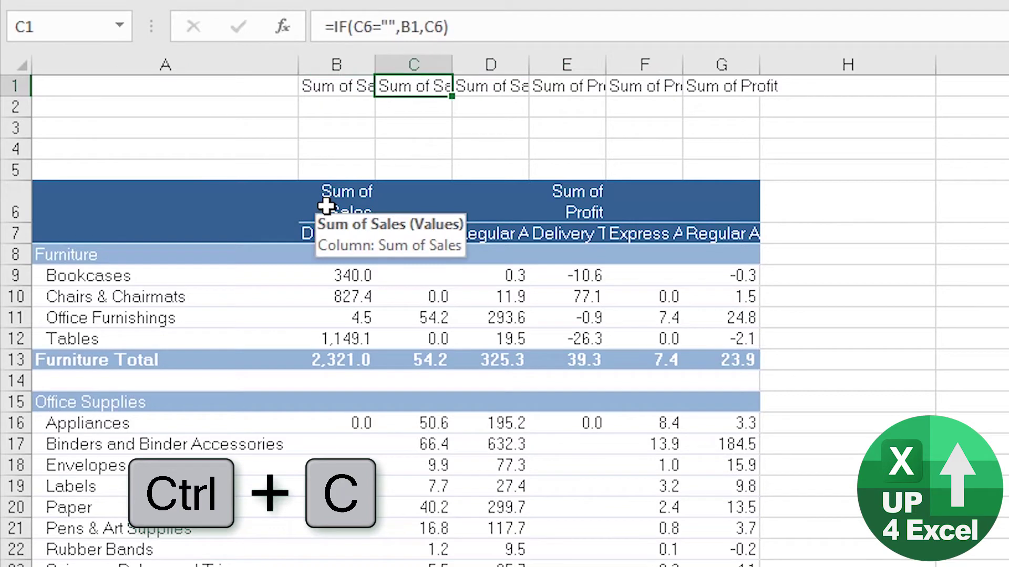
key(Right)
key(Right)
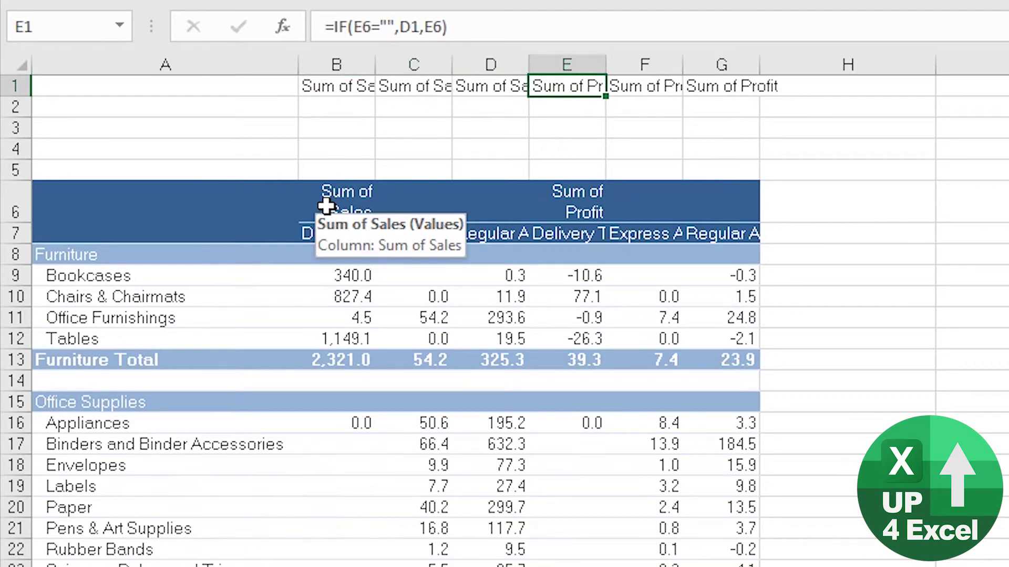
key(Right)
key(Right)
key(Down)
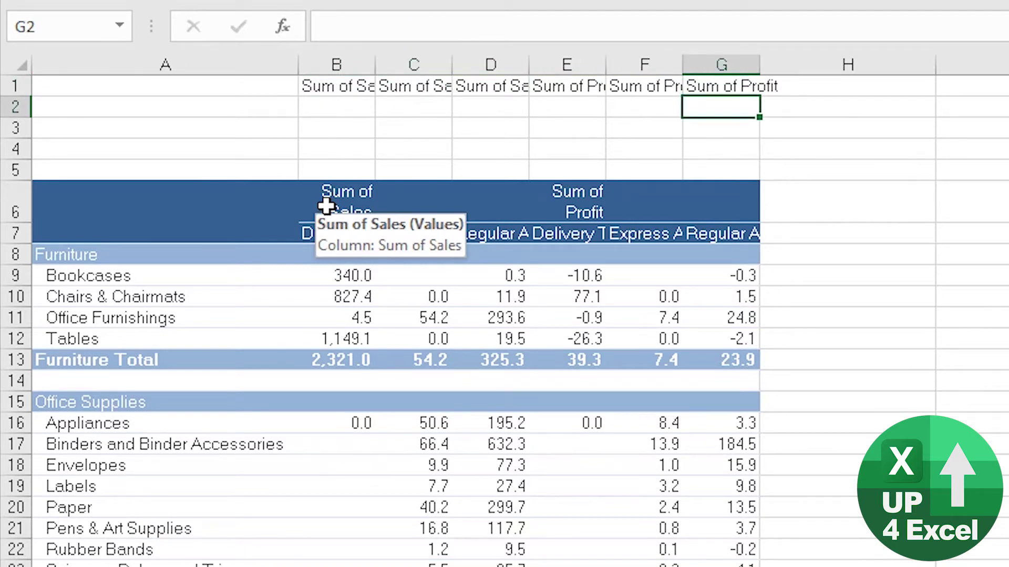
key(Left)
key(Left)
key(Left)
key(Left)
key(Left)
- Copy the header formulas from B1:G1 into B2:G2
key(Up)
key(ctrl+shift+Right)
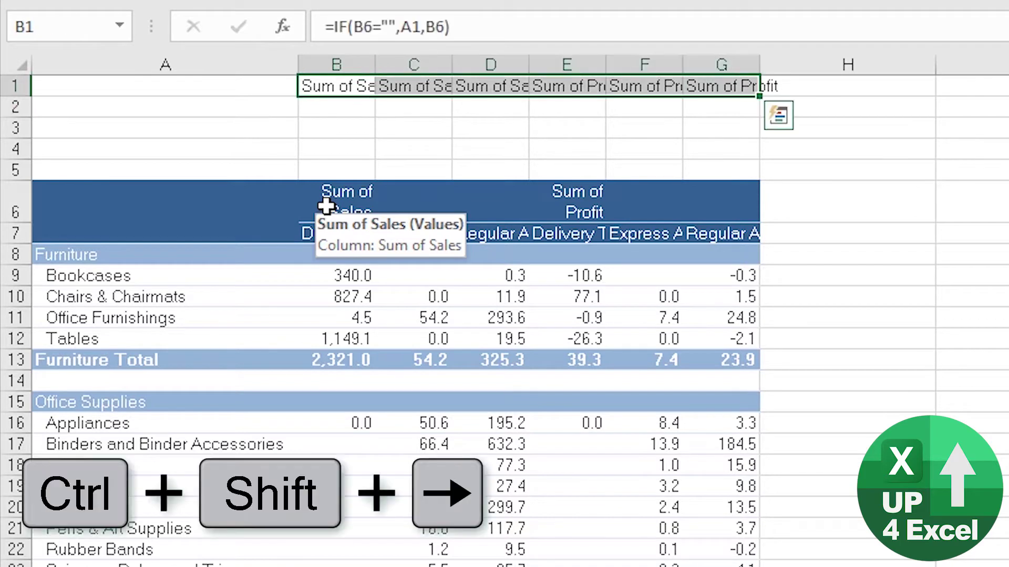
key(ctrl+c)
key(Down)
key(ctrl+v)
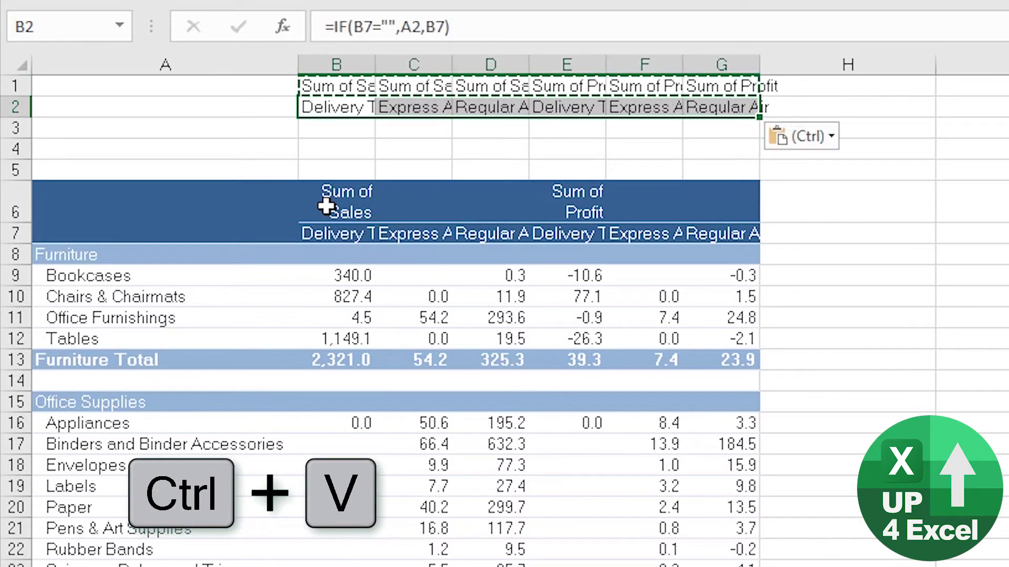
key(Down)
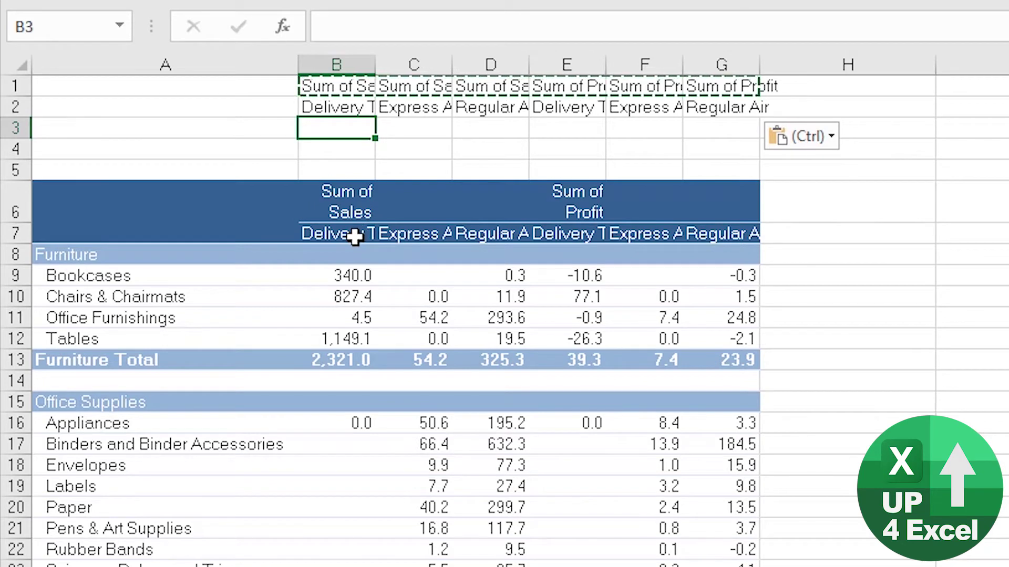
- Apply Wrap Text to the header cells B1:G2
drag(358, 85, 717, 108)
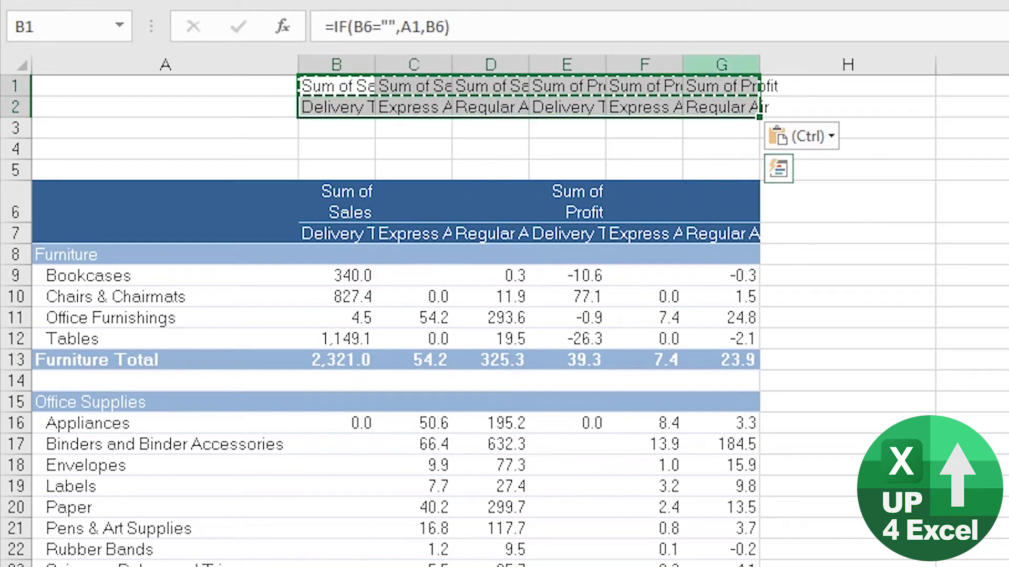
key(alt+h)
key(w)
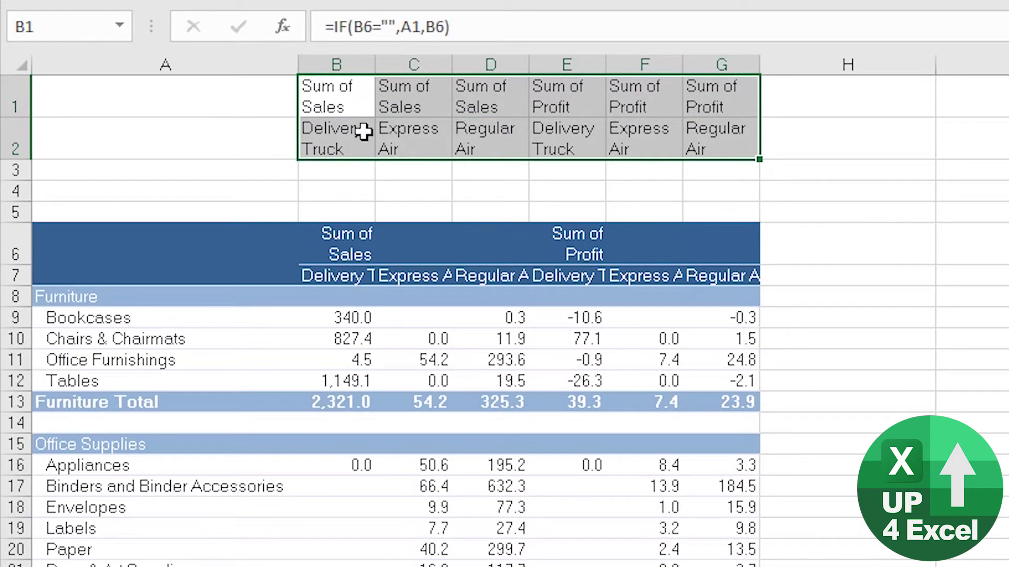
click(332, 173)
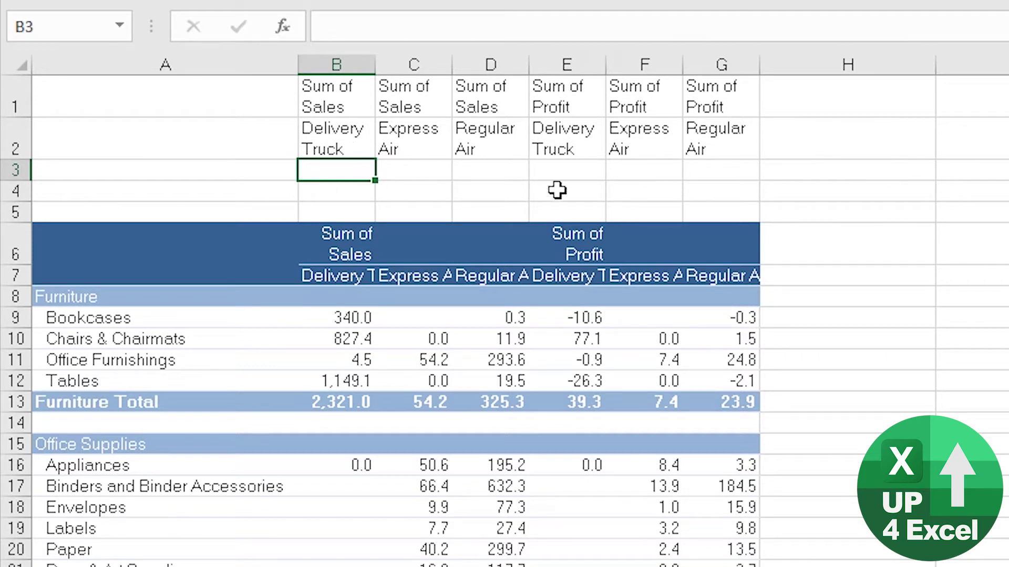
- Insert three blank rows at rows 3 to 5 above the pivot table
text(=)
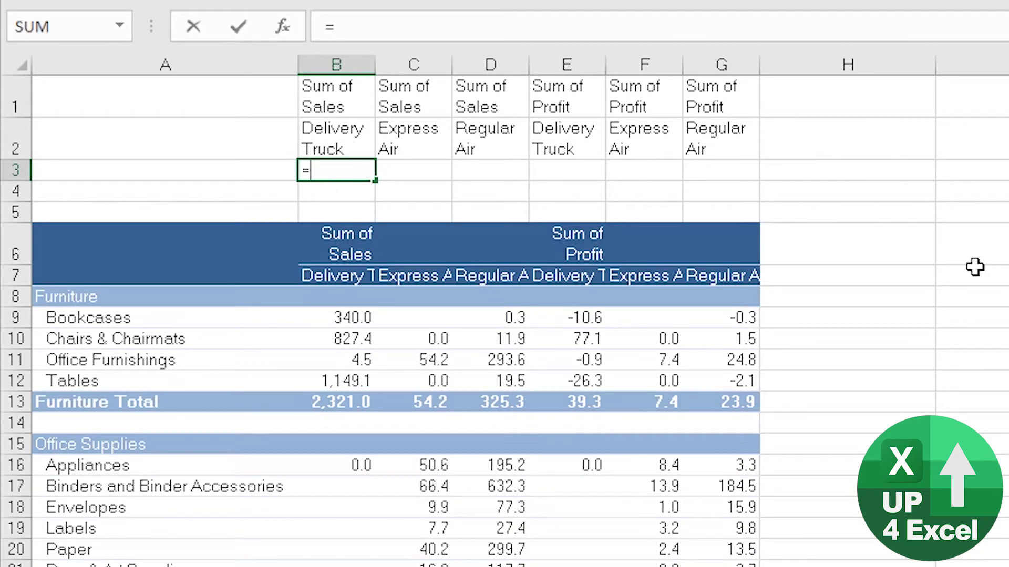
key(Escape)
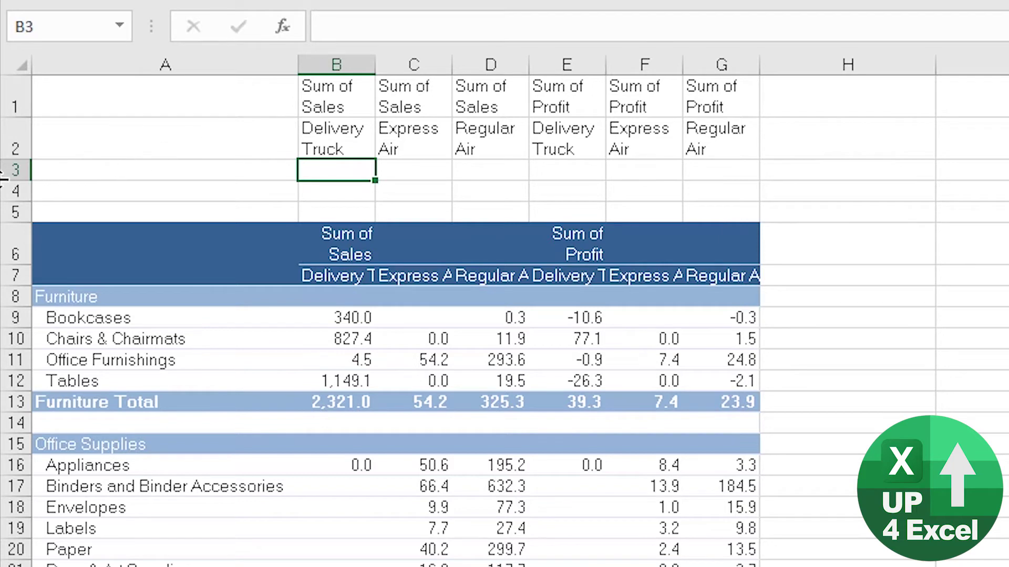
drag(15, 170, 14, 208)
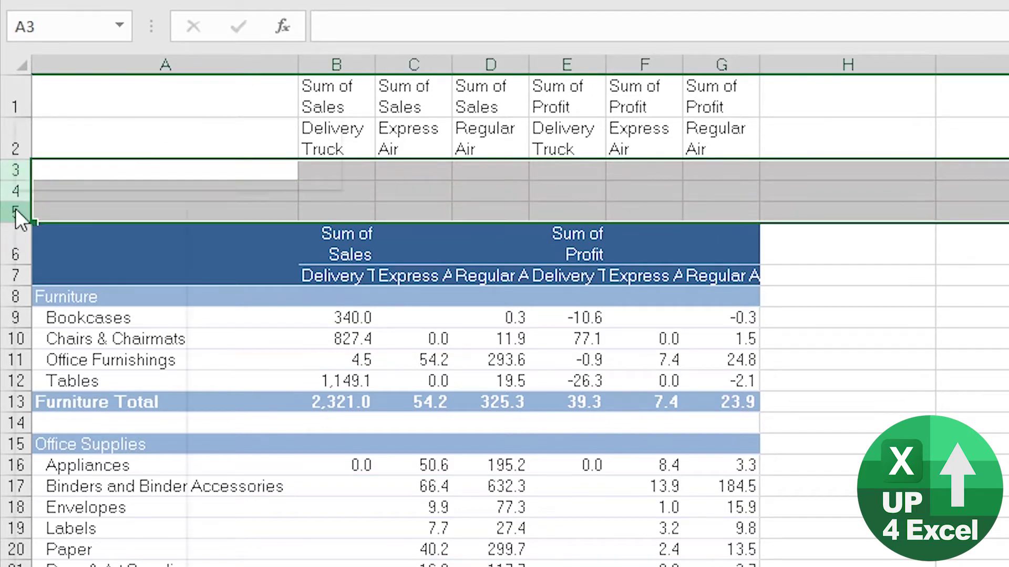
right_click(14, 208)
click(122, 381)
- Enter =LEN(B1) in B3 and copy it across B3:G3
click(318, 171)
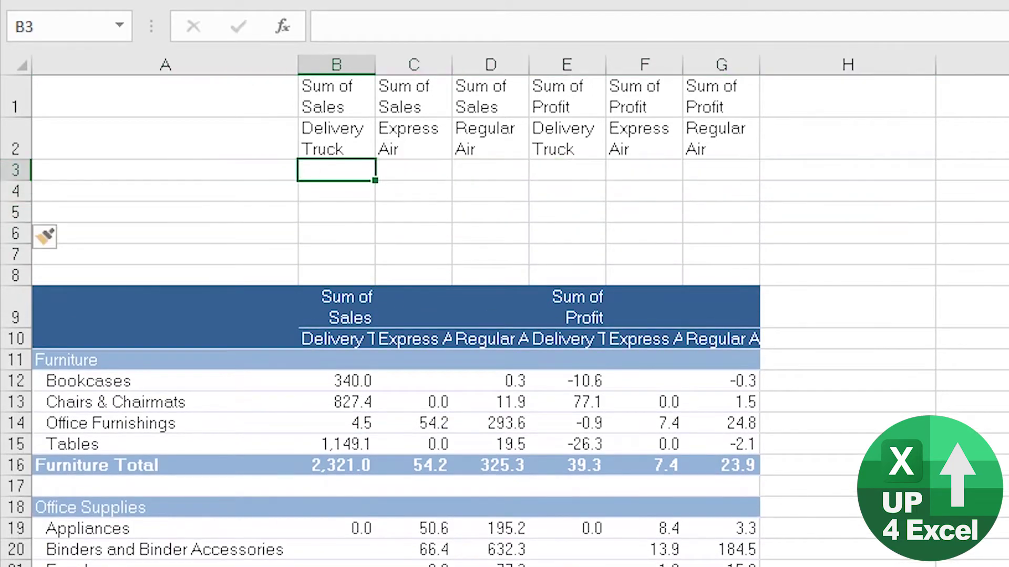
text(=len()
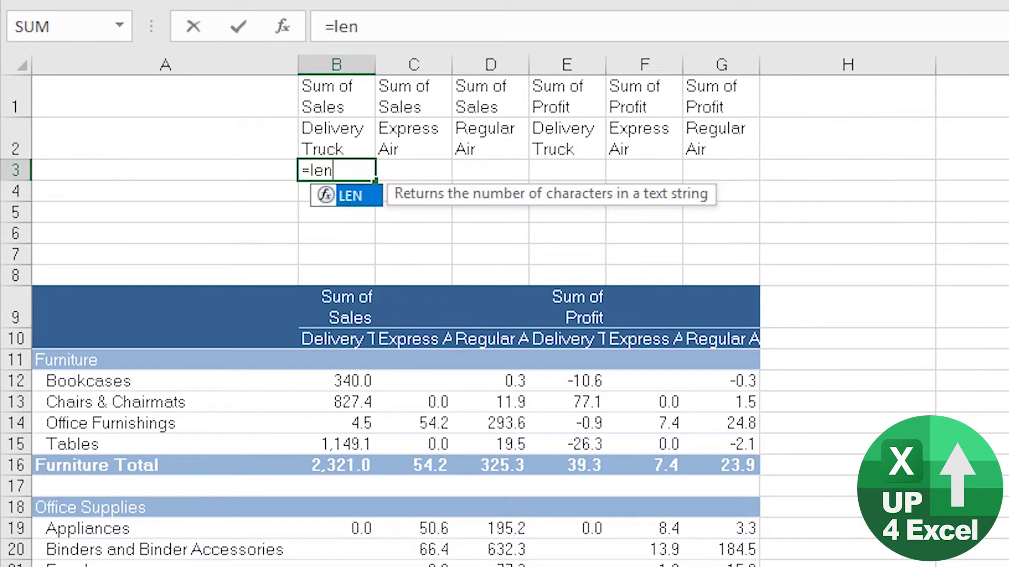
key(Up)
key(Up)
text())
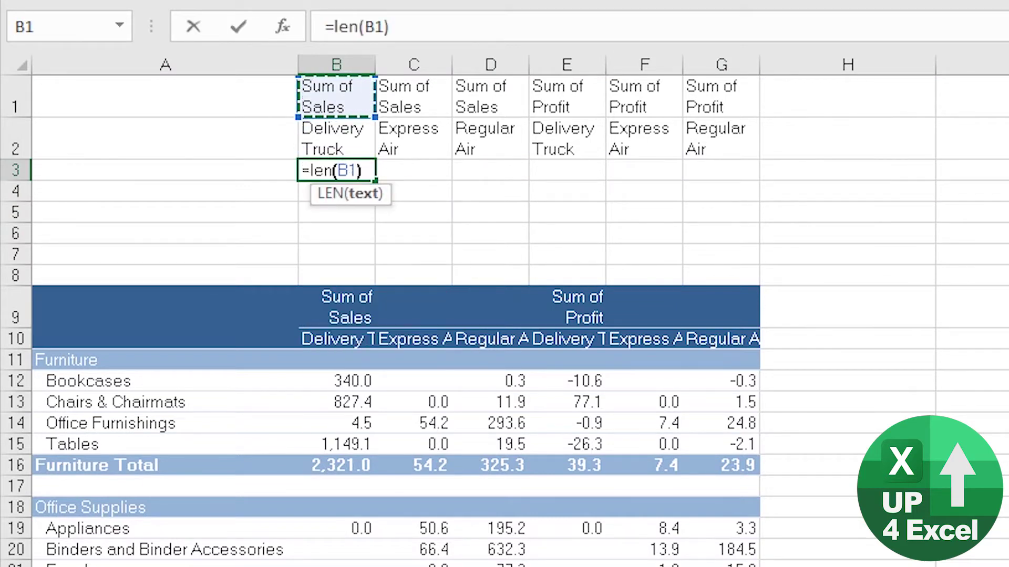
key(Return)
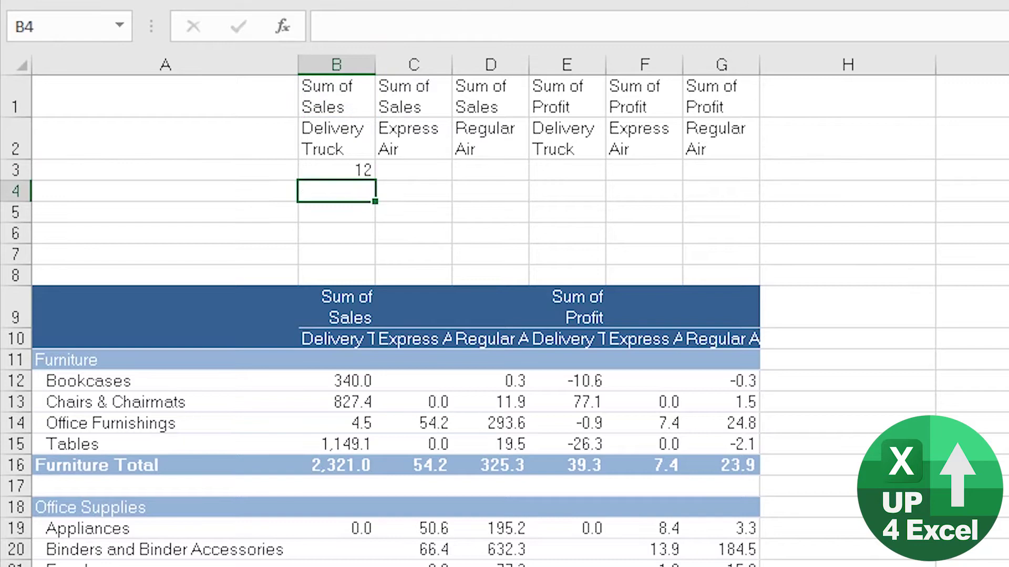
key(Up)
key(ctrl+c)
key(shift+Right)
key(shift+Right)
key(shift+Right)
key(shift+Right)
key(shift+Right)
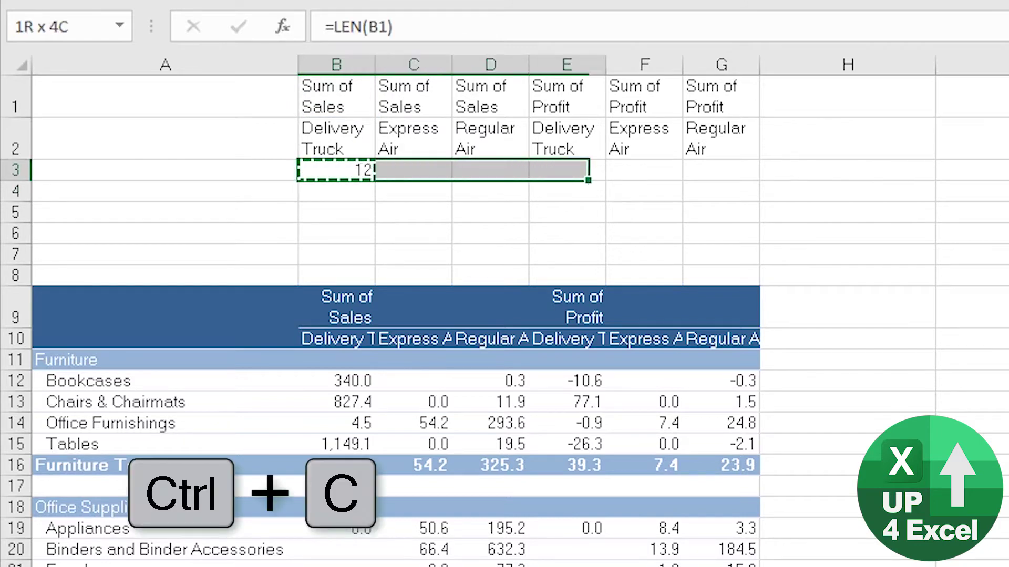
key(Return)
key(Left)
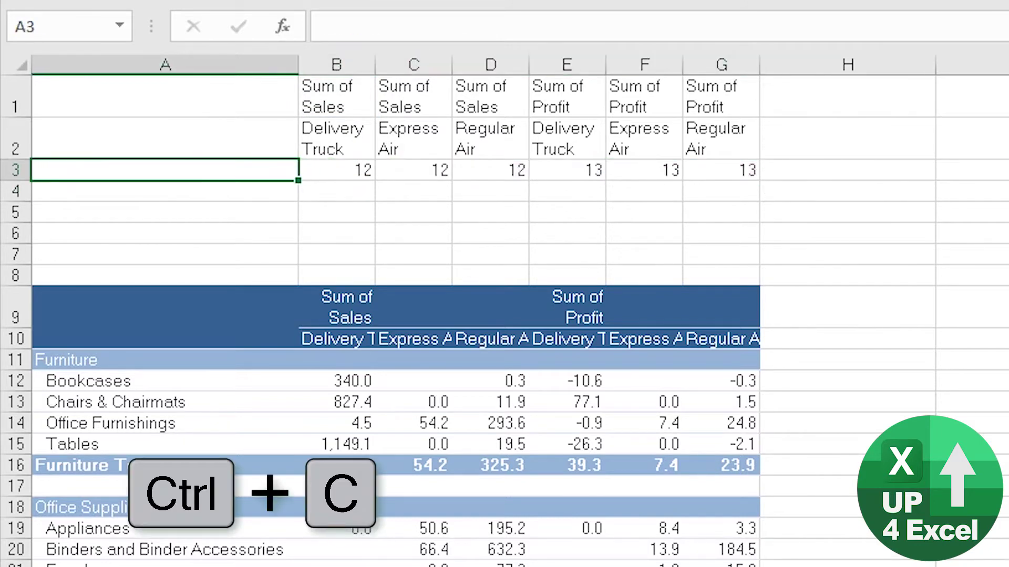
key(Right)
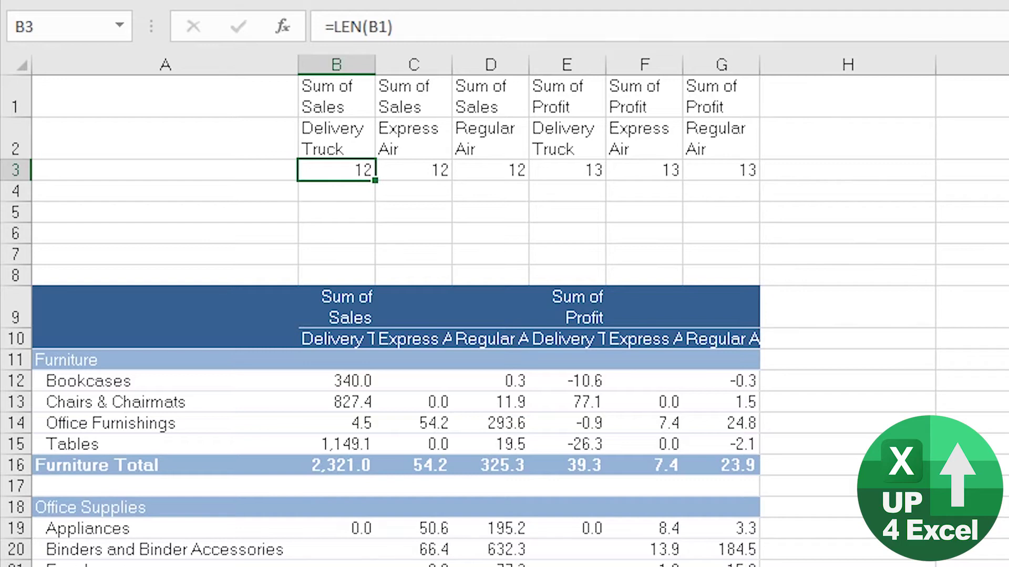
- Enter the formula =B3-7 in cell B4
click(336, 191)
text(=)
click(336, 170)
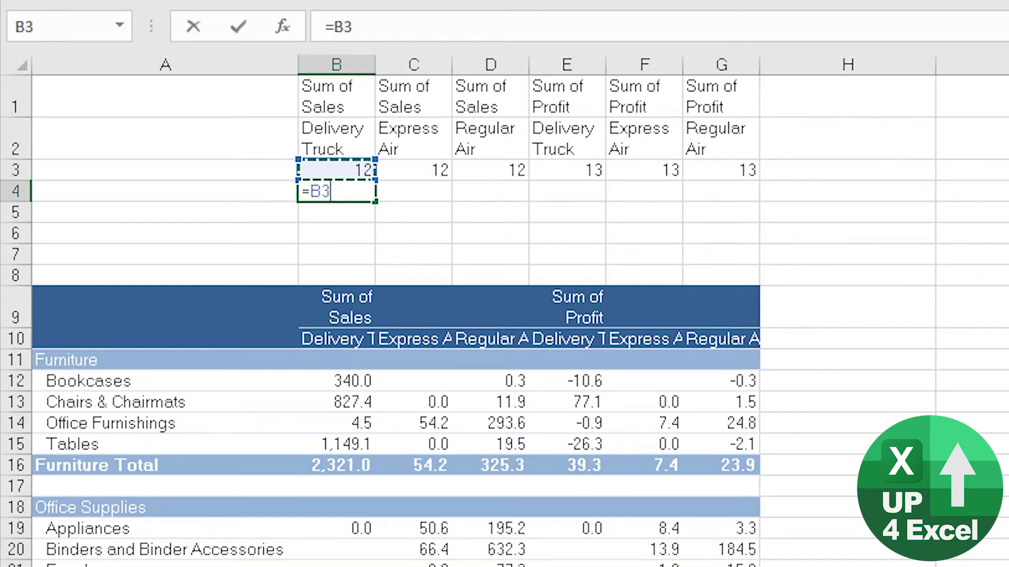
text(-7)
key(Return)
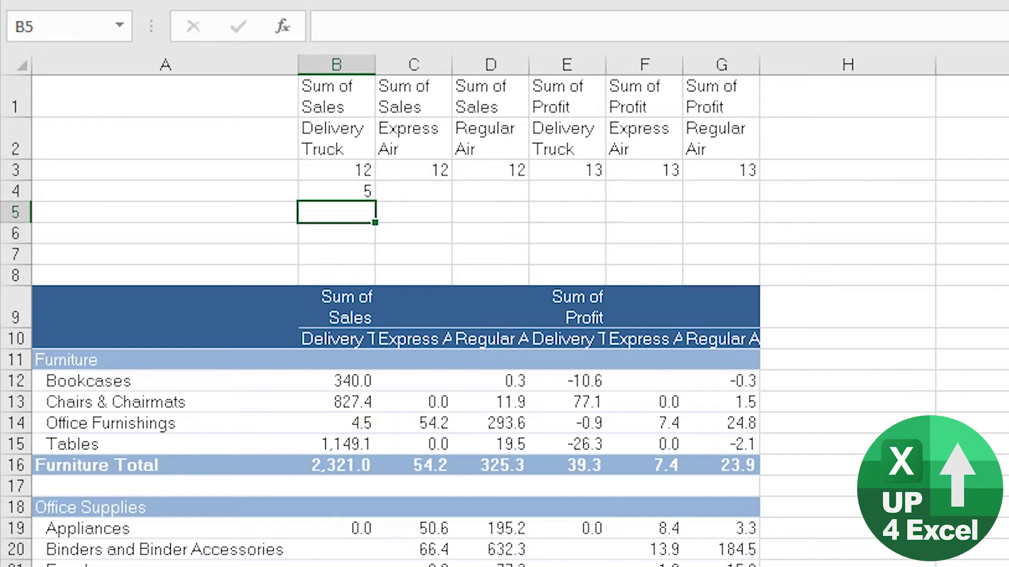
- Copy the B4 formula across B4:G4, giving 5, 5, 5, 6, 6, 6
click(336, 191)
key(ctrl+c)
drag(336, 191, 721, 191)
key(Return)
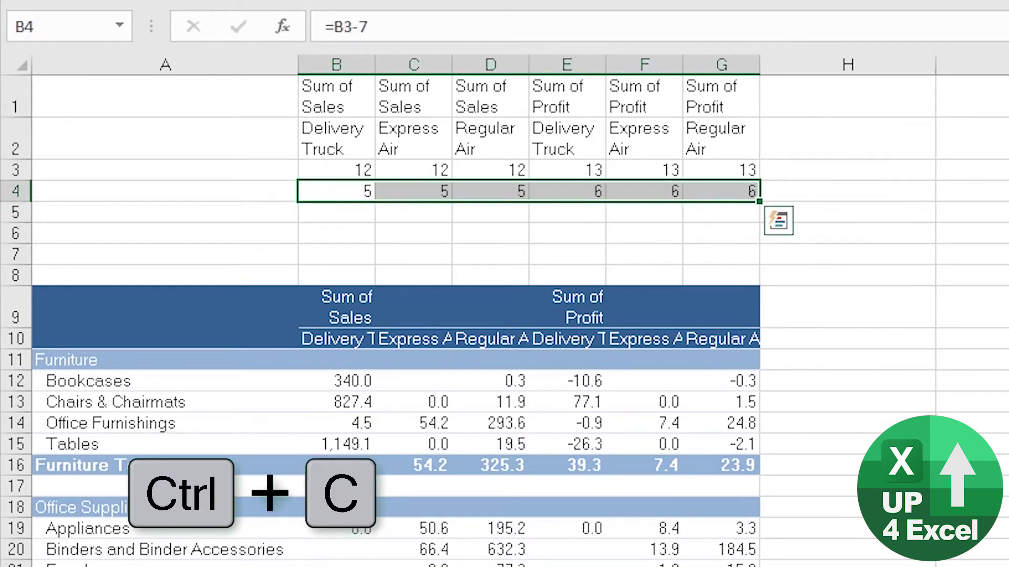
click(336, 212)
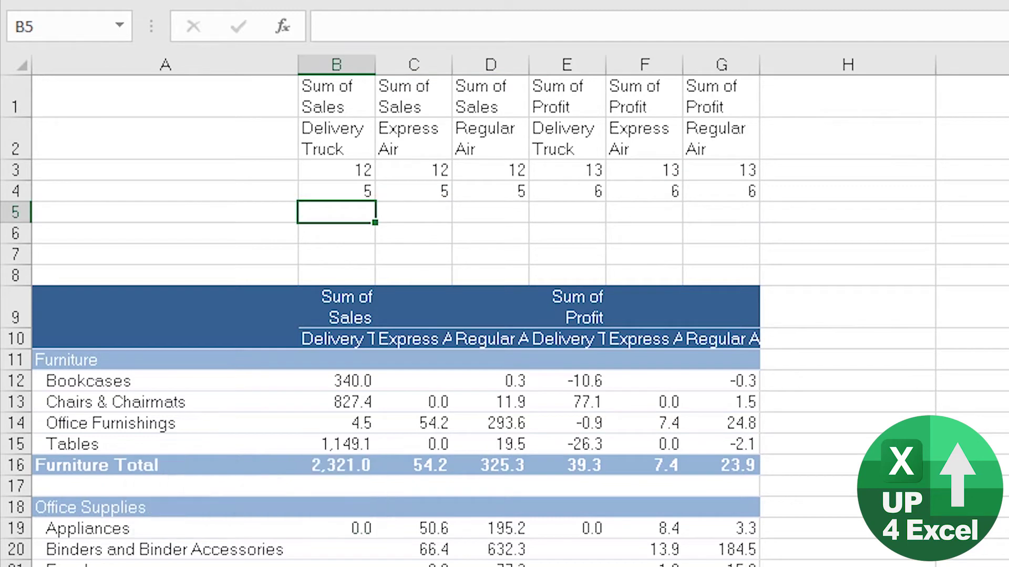
click(336, 190)
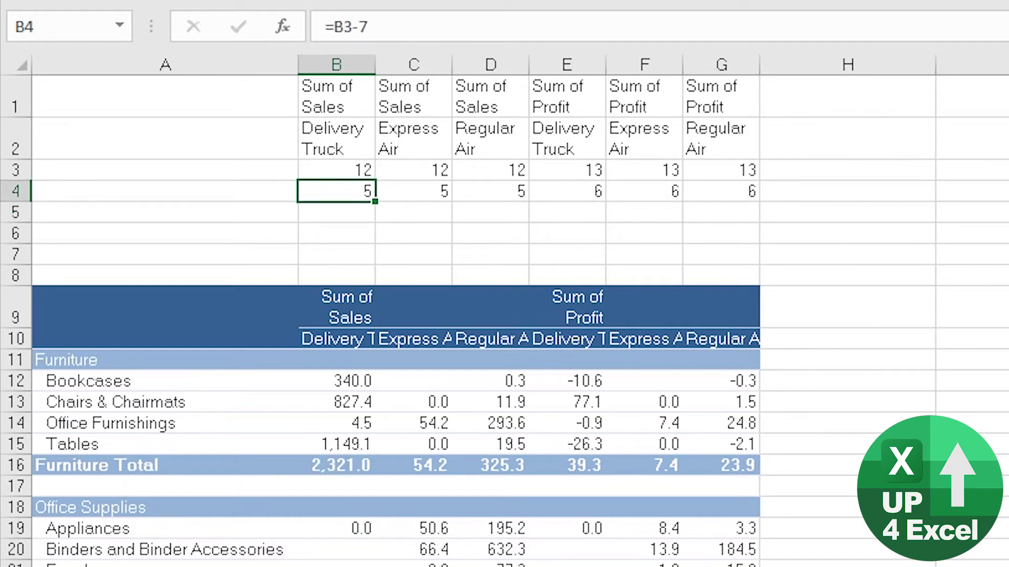
click(336, 138)
click(336, 211)
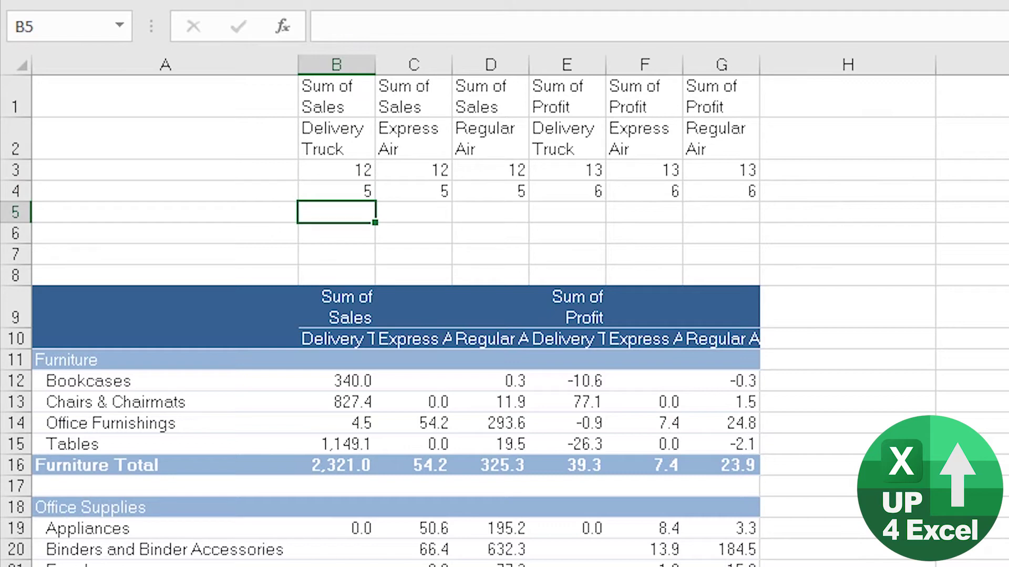
- Enter the label formula =B2&" "&RIGHT(B1,B4) in cell B5
text(=)
click(336, 169)
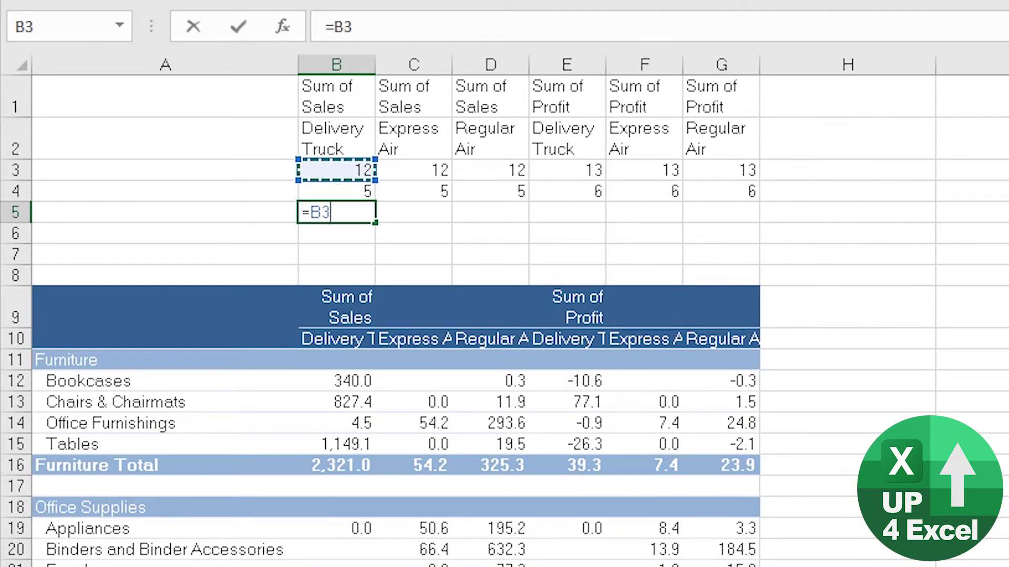
click(336, 138)
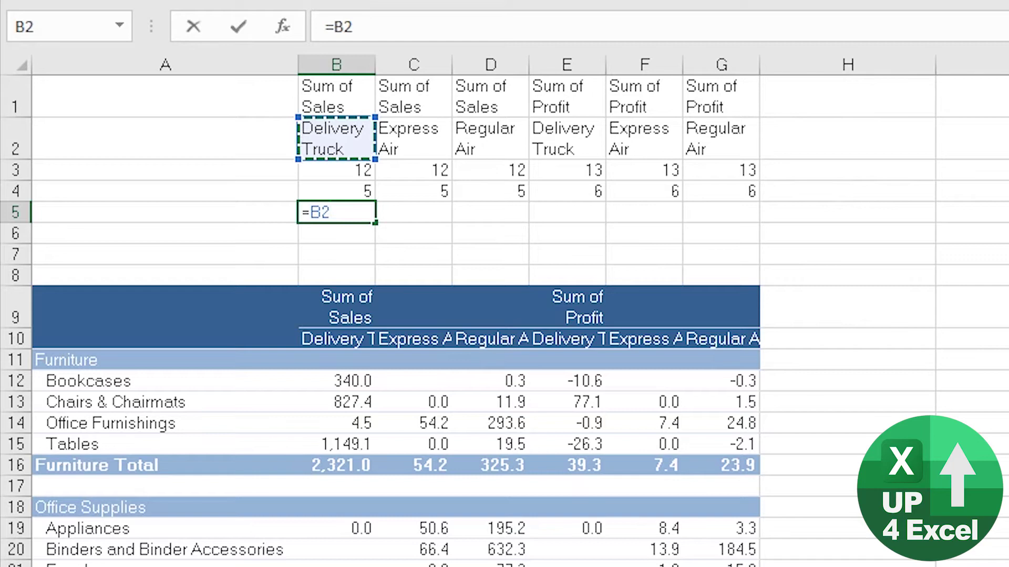
text(&)
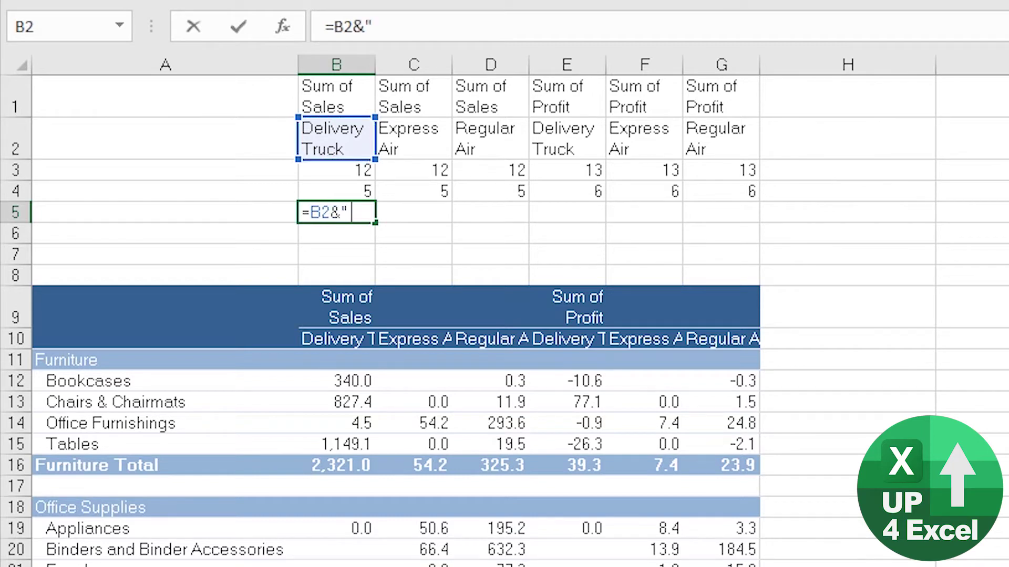
text(" "&right()
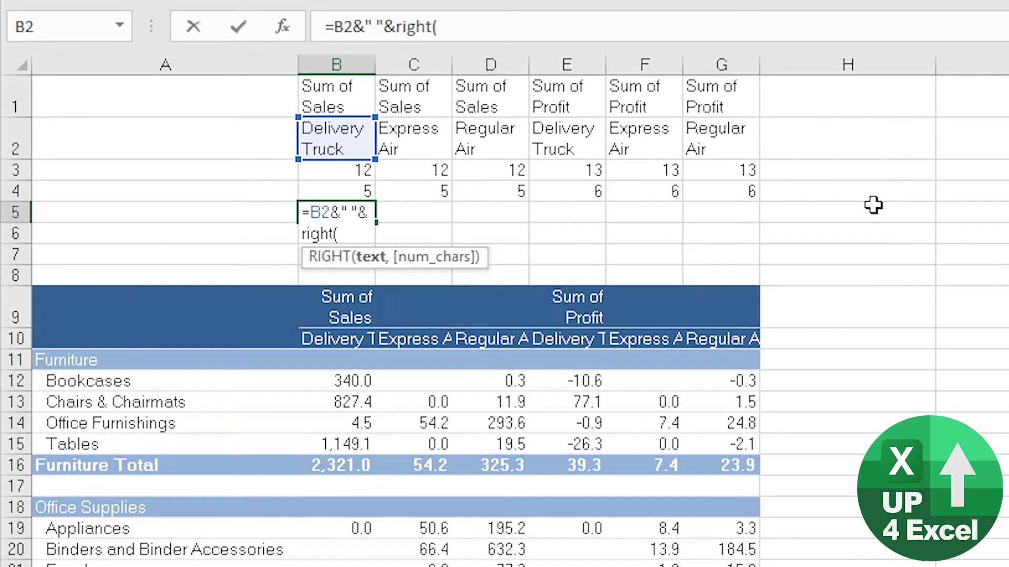
click(336, 96)
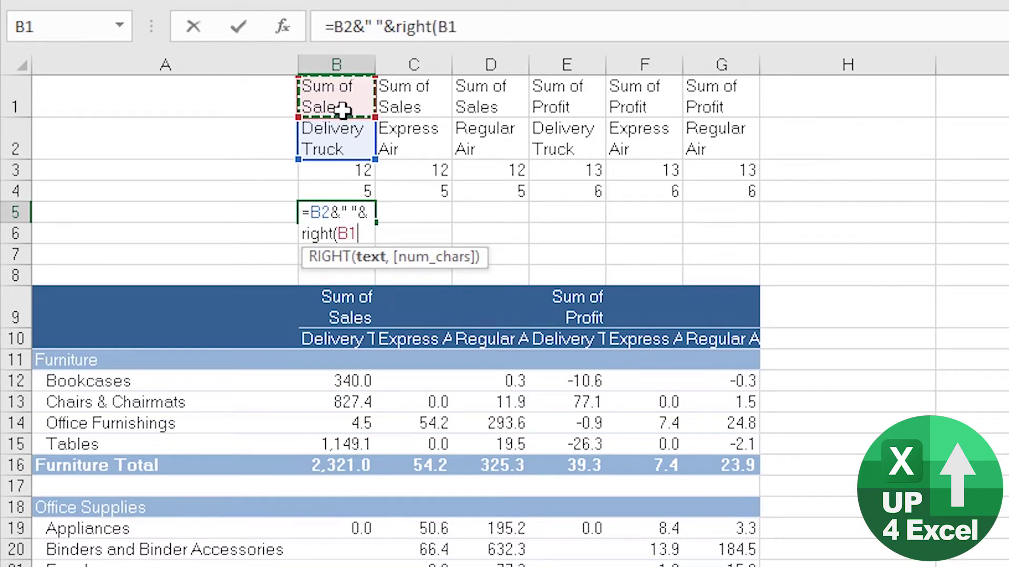
text(,)
click(357, 189)
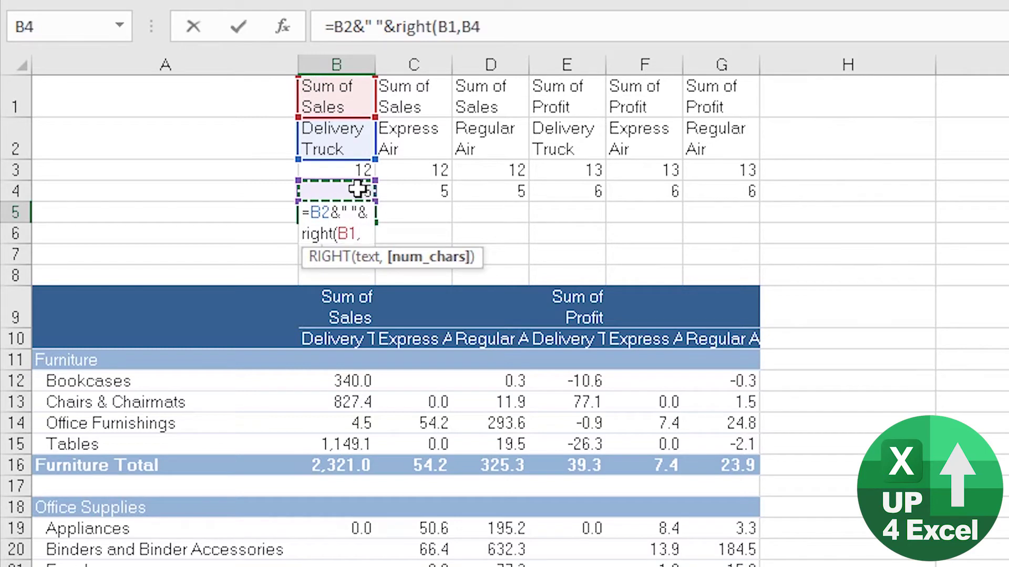
key(Return)
- Wrap the B5 label, fill it across to G5, and right-align B5:G5
key(Up)
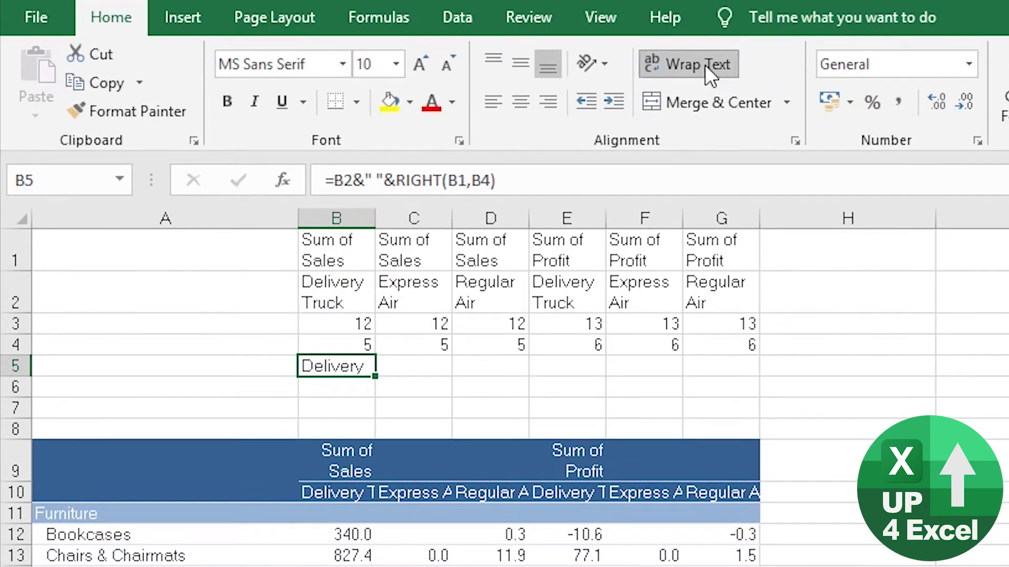
click(705, 64)
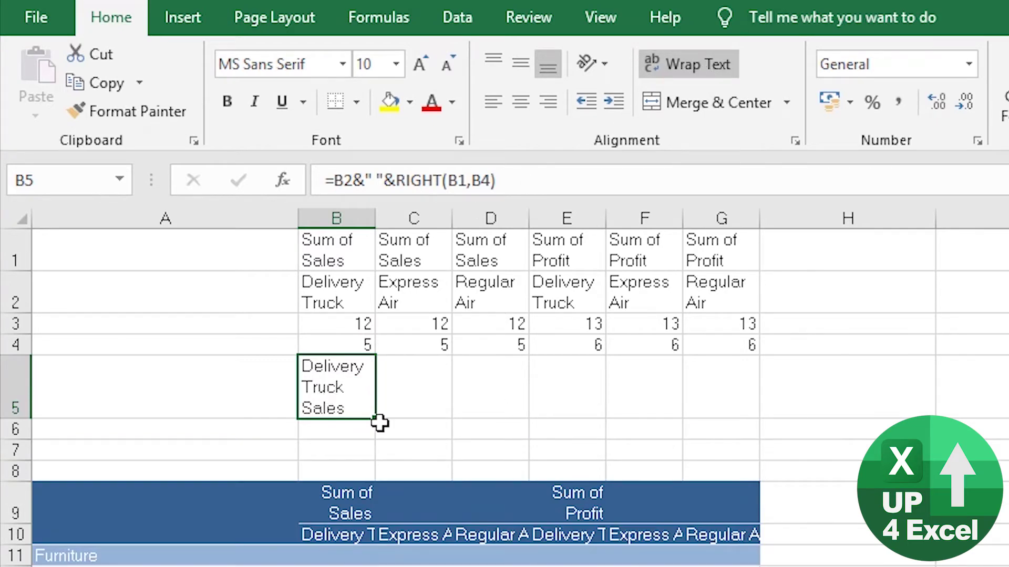
drag(376, 422, 782, 421)
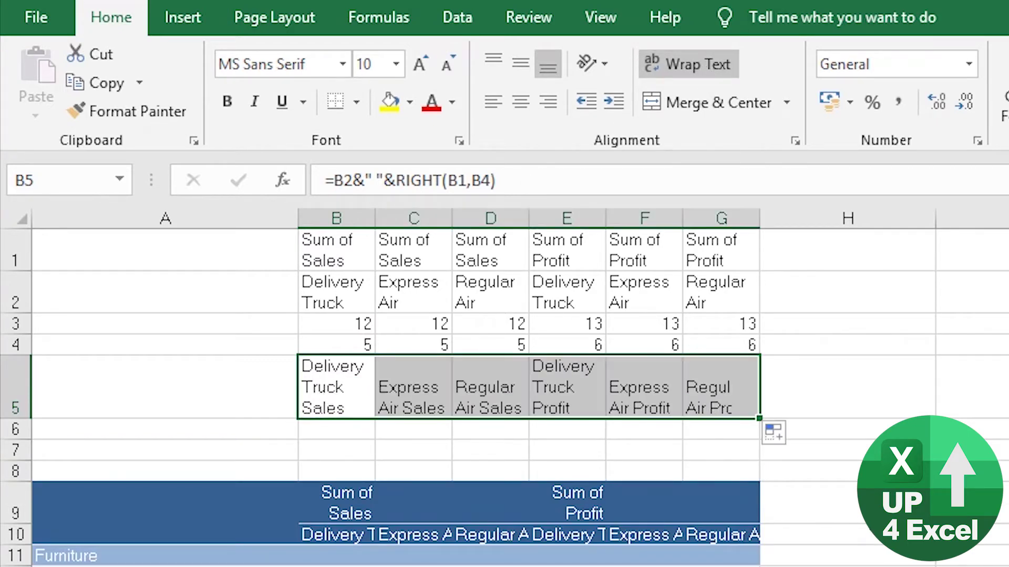
click(553, 99)
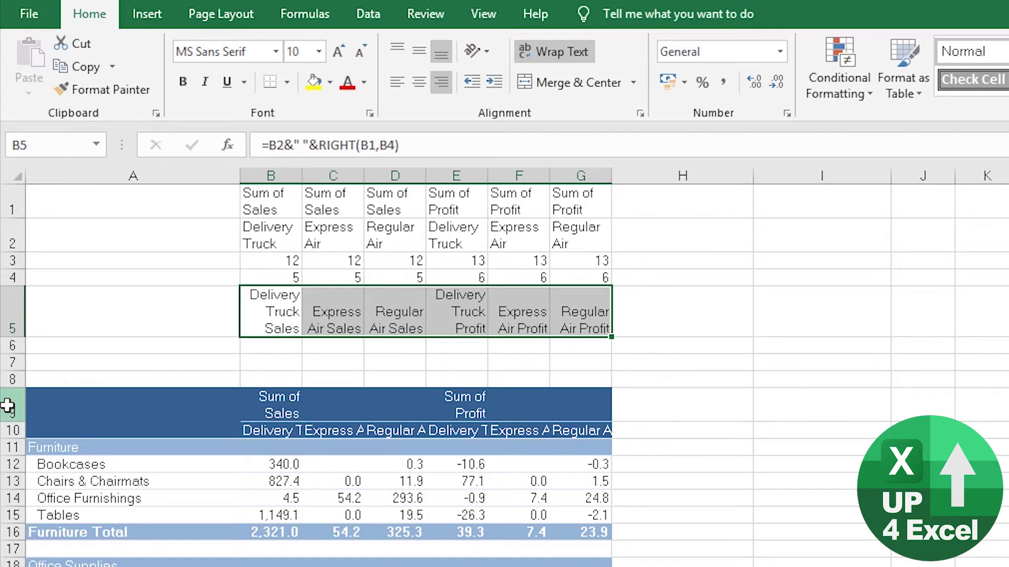
drag(76, 407, 590, 408)
- Copy the pivot header row's dark blue formatting onto row 5 with wrapped labels
click(84, 89)
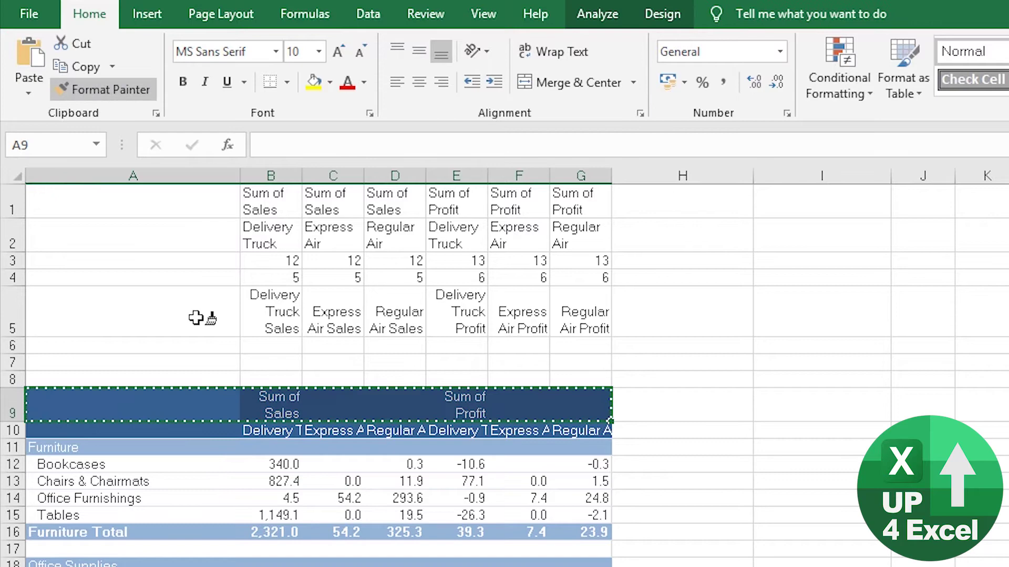
click(207, 319)
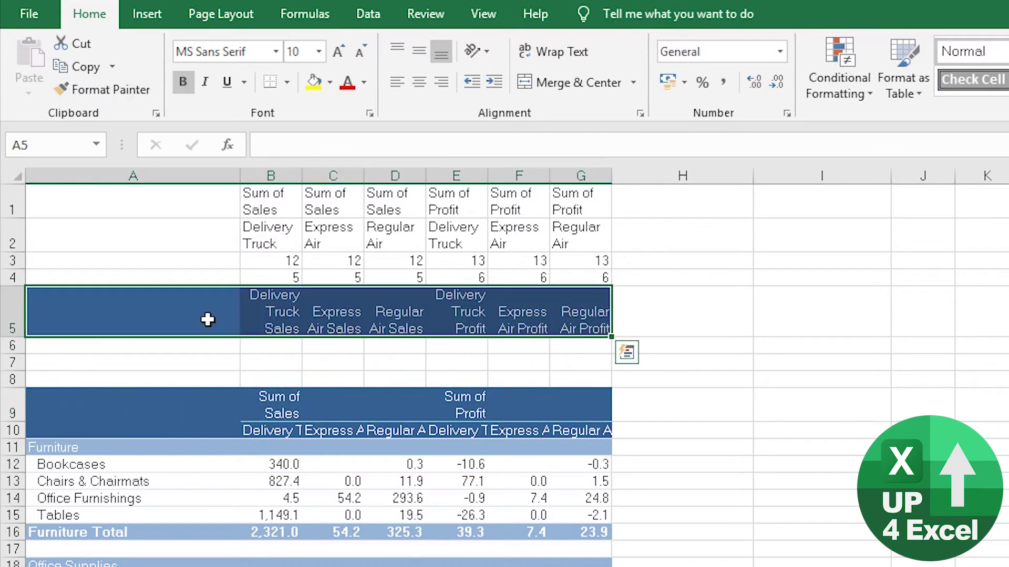
click(556, 48)
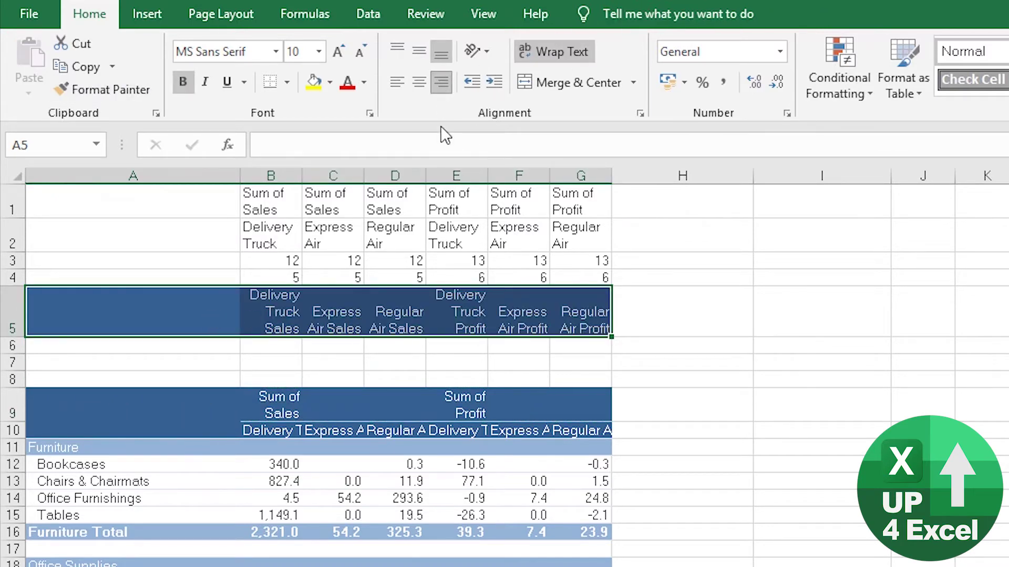
click(459, 315)
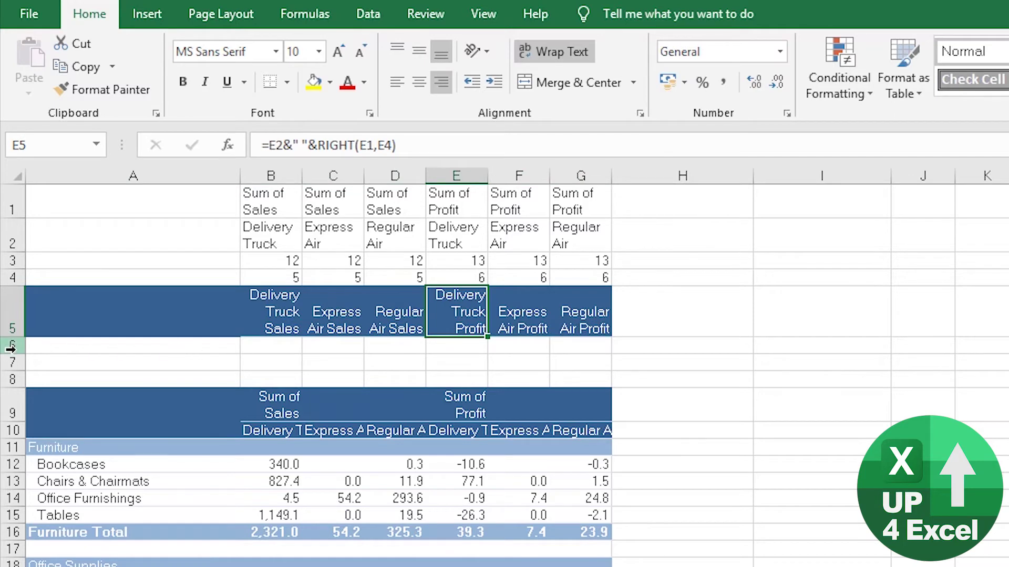
- Group rows 6 to 10 into an outline and test collapsing and expanding it
drag(10, 346, 4, 428)
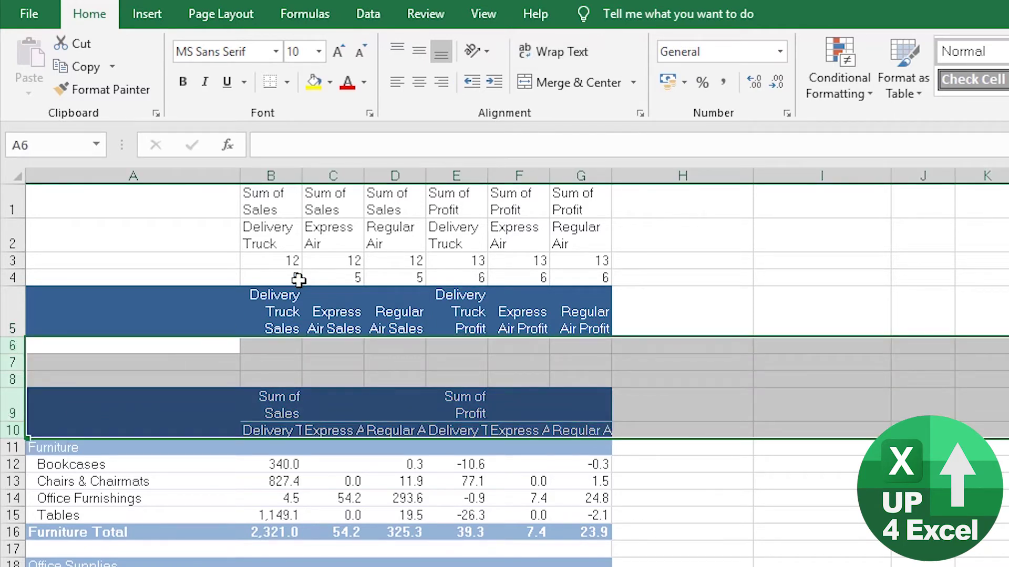
key(shift+alt+Right)
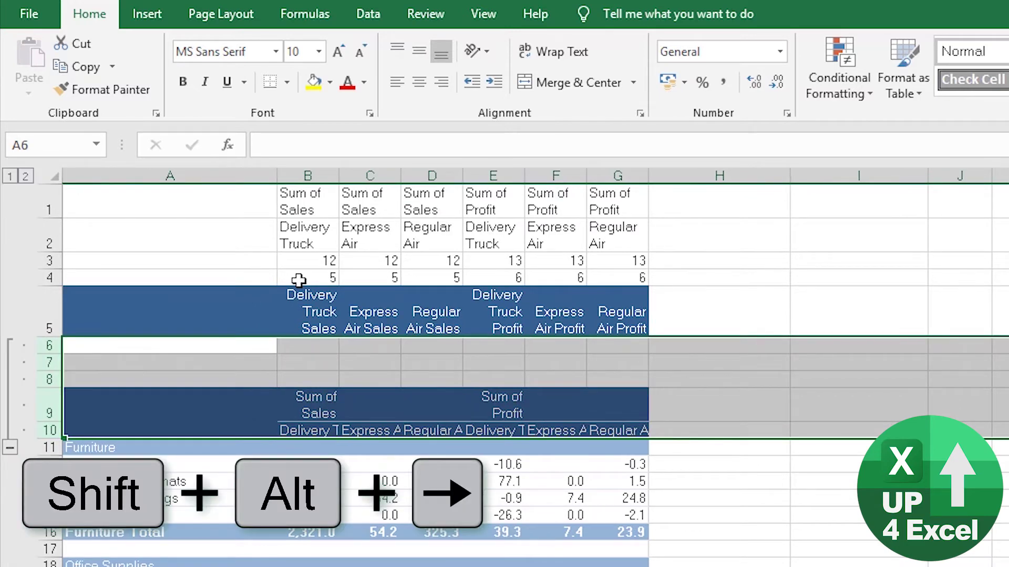
key(alt)
key(a)
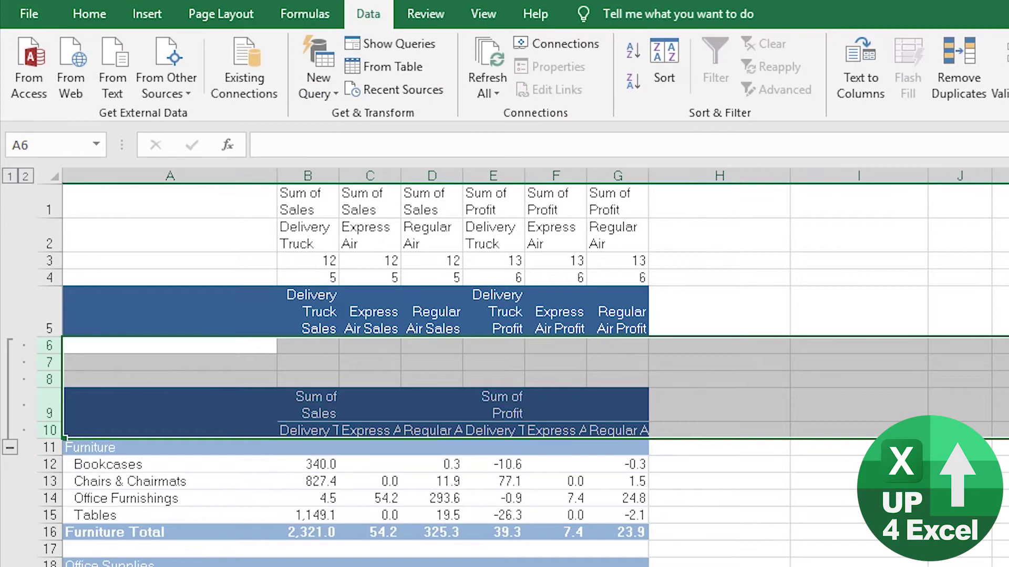
click(10, 450)
click(446, 398)
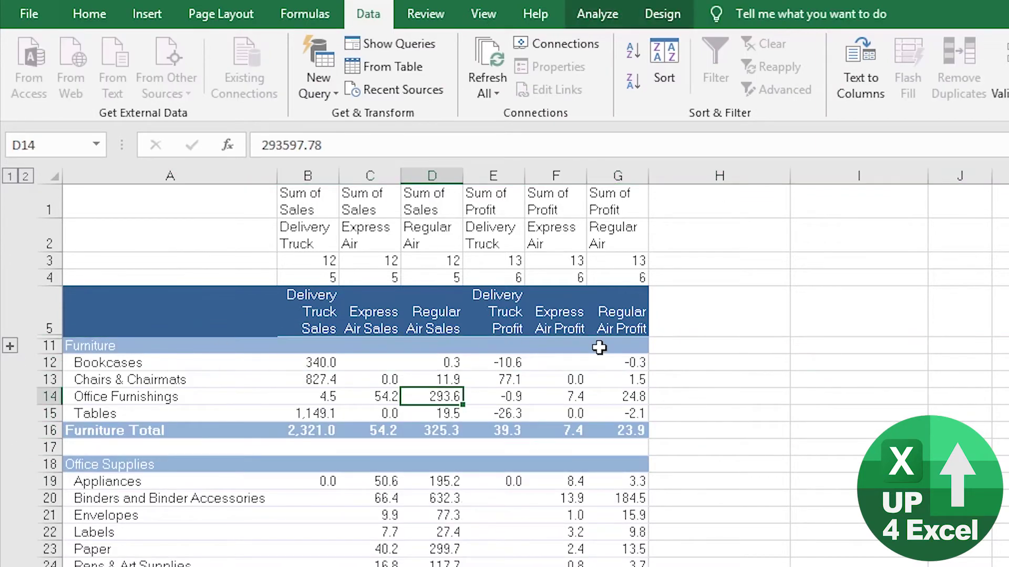
click(354, 272)
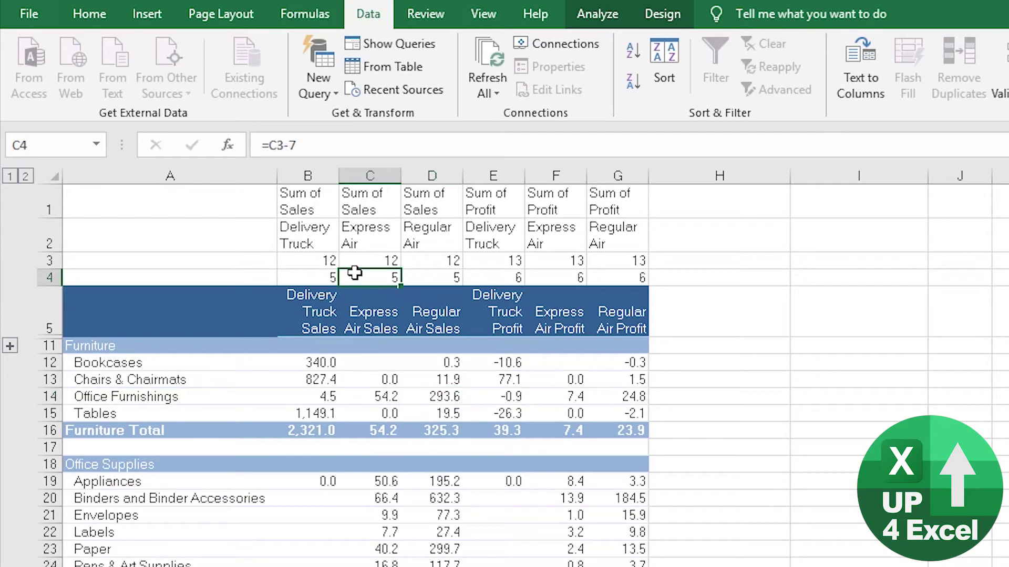
click(9, 346)
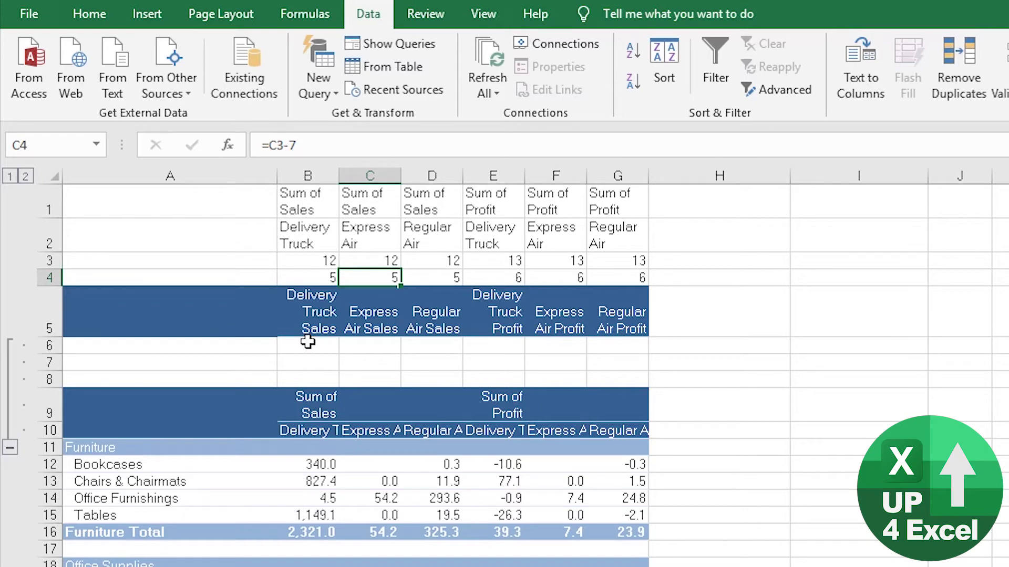
- Format-paint B5's dark blue header look onto A5 and collapse the rows 6–10 group
click(317, 320)
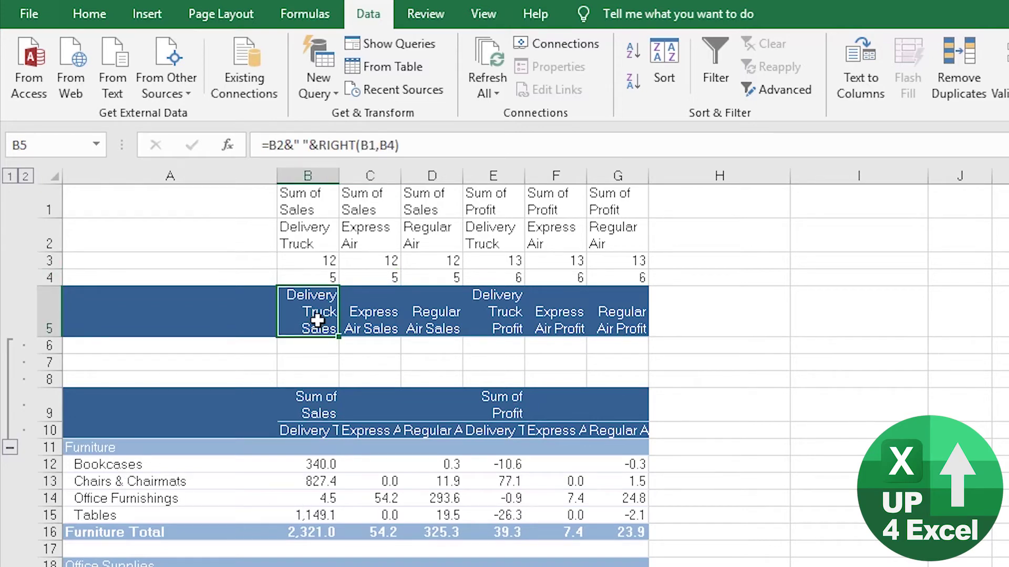
click(76, 16)
click(99, 90)
click(213, 307)
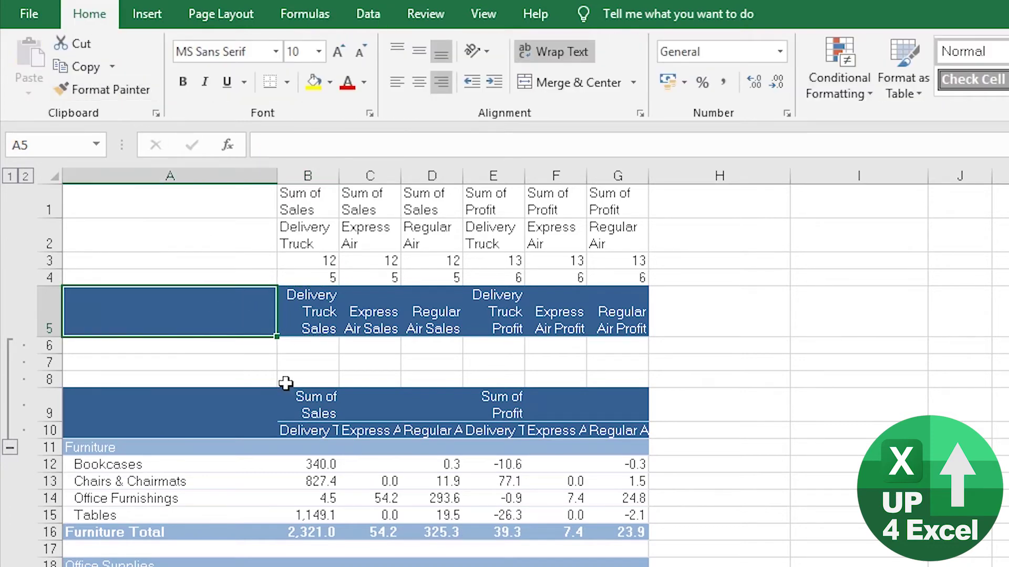
drag(286, 379, 309, 364)
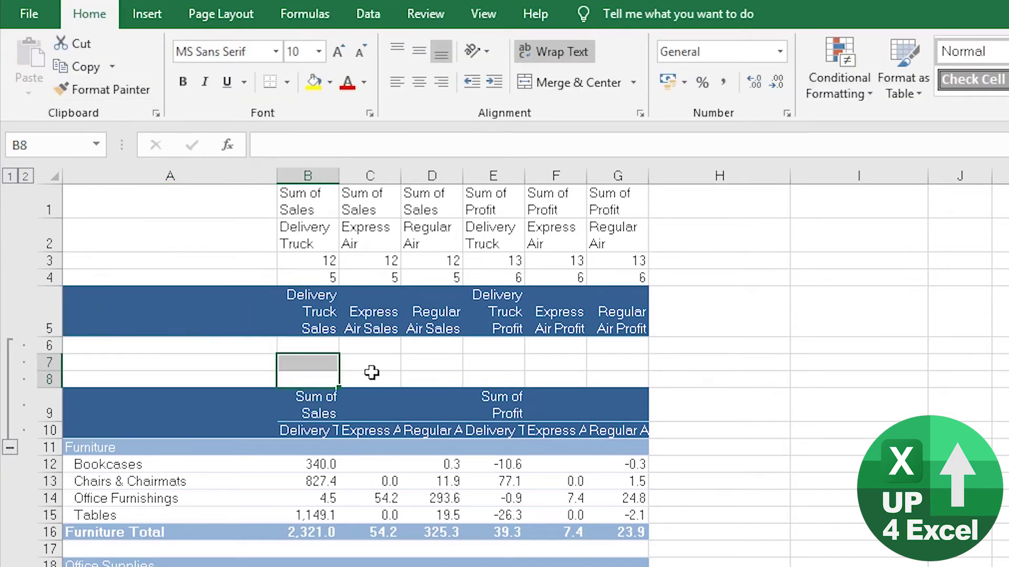
click(11, 447)
click(370, 413)
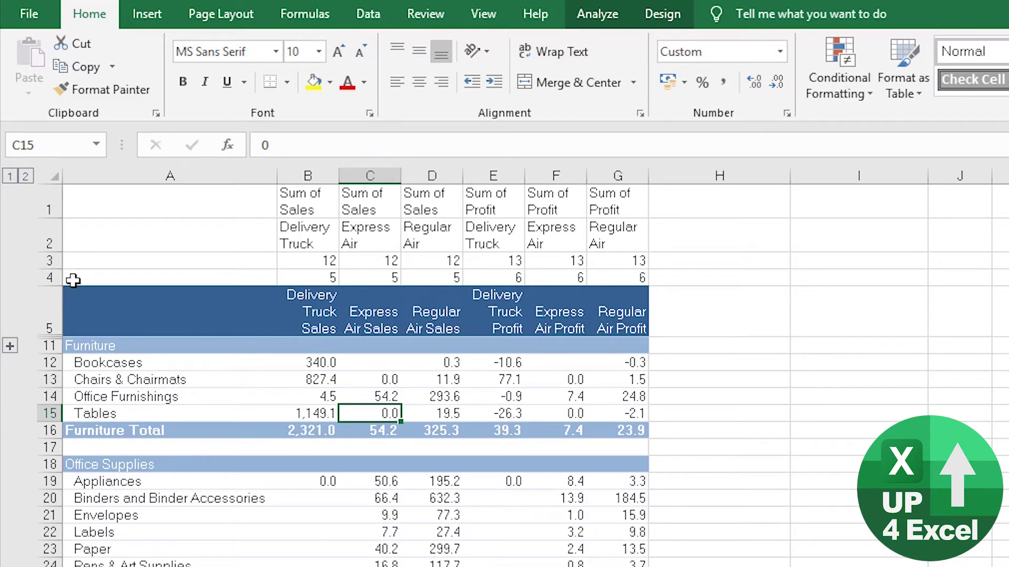
- Group rows 1 to 4 and collapse that group
drag(49, 275, 48, 196)
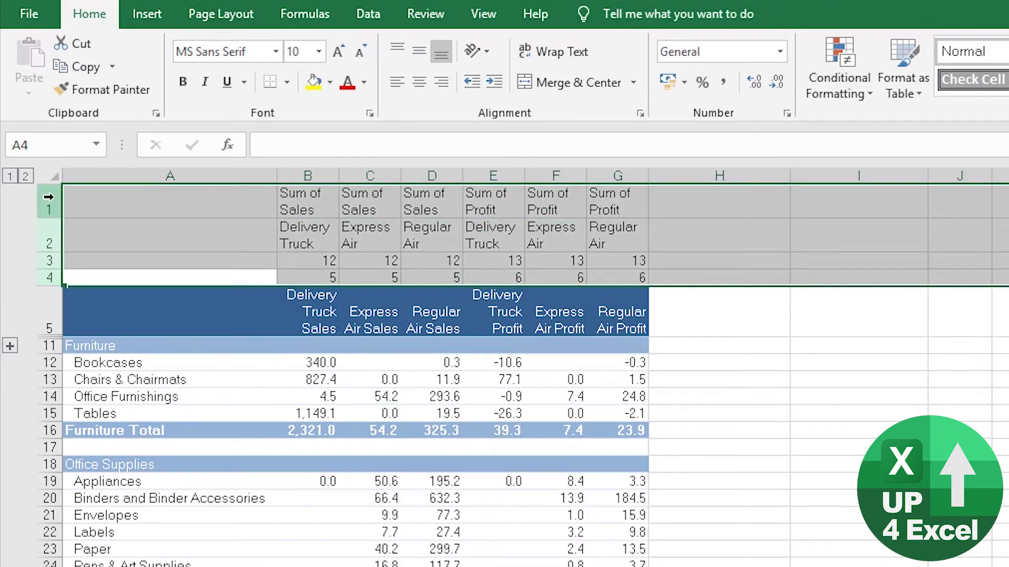
key(shift+alt+Right)
click(10, 315)
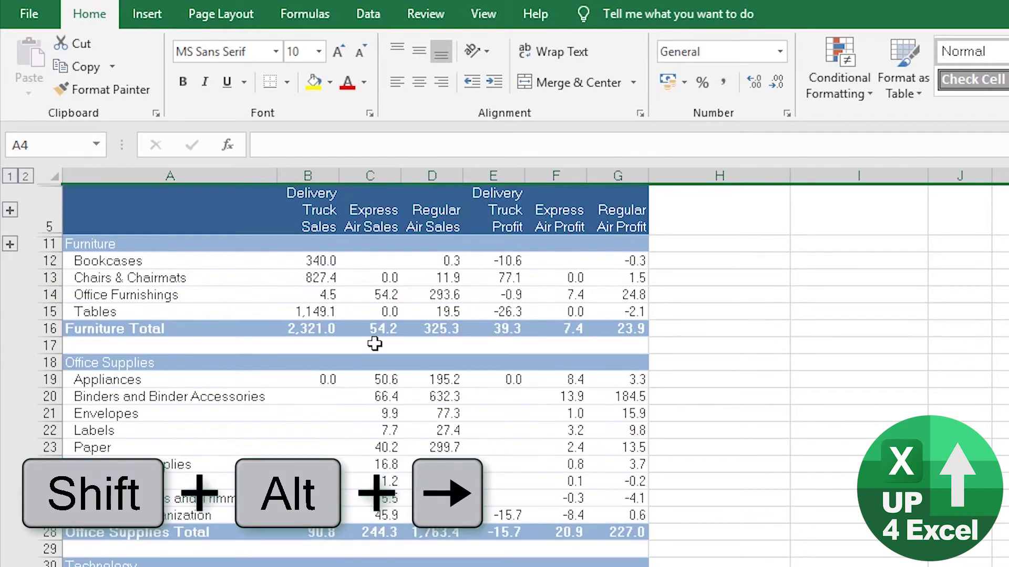
click(372, 345)
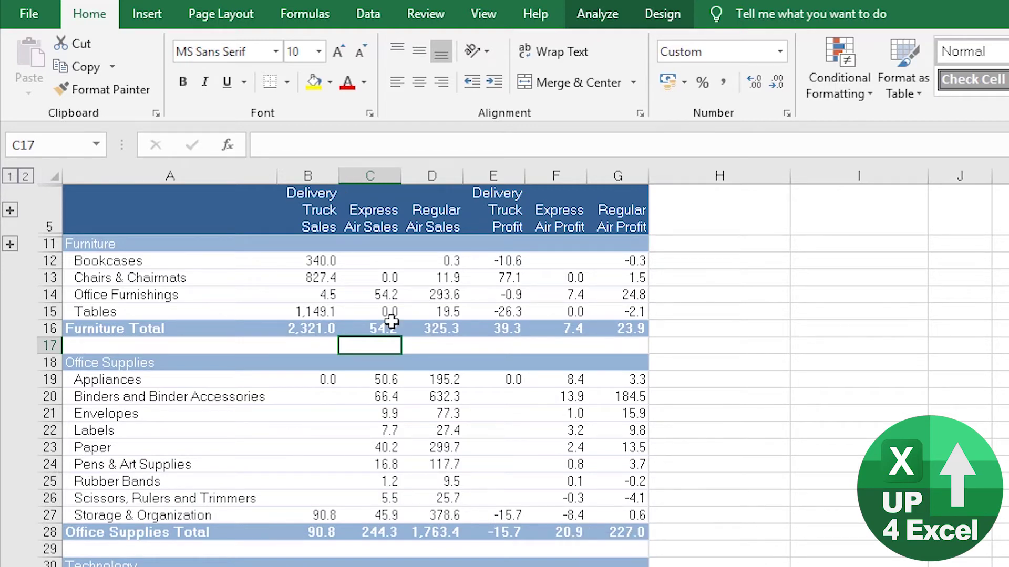
- Refresh the pivot table
right_click(389, 296)
click(482, 388)
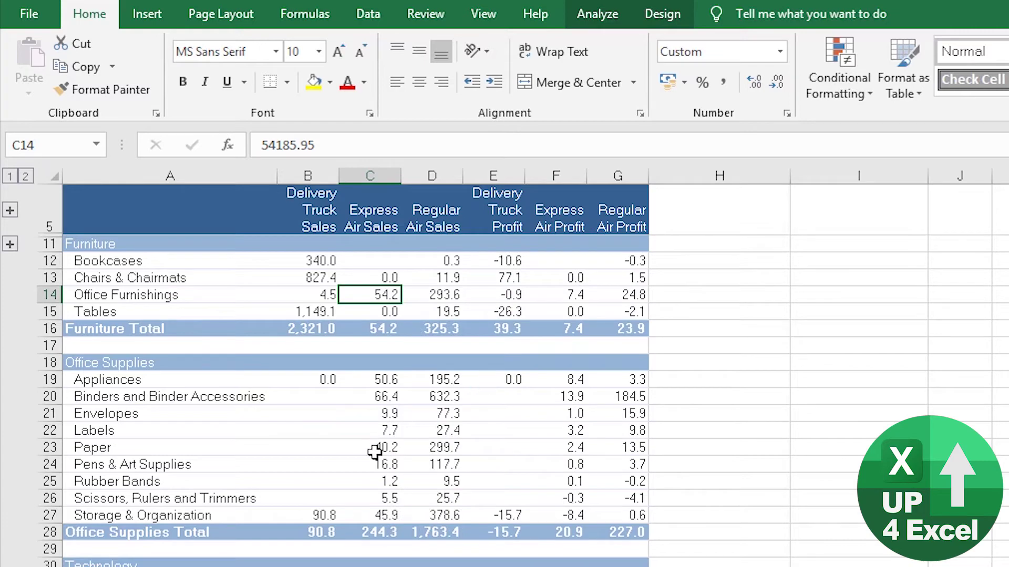
key(Left)
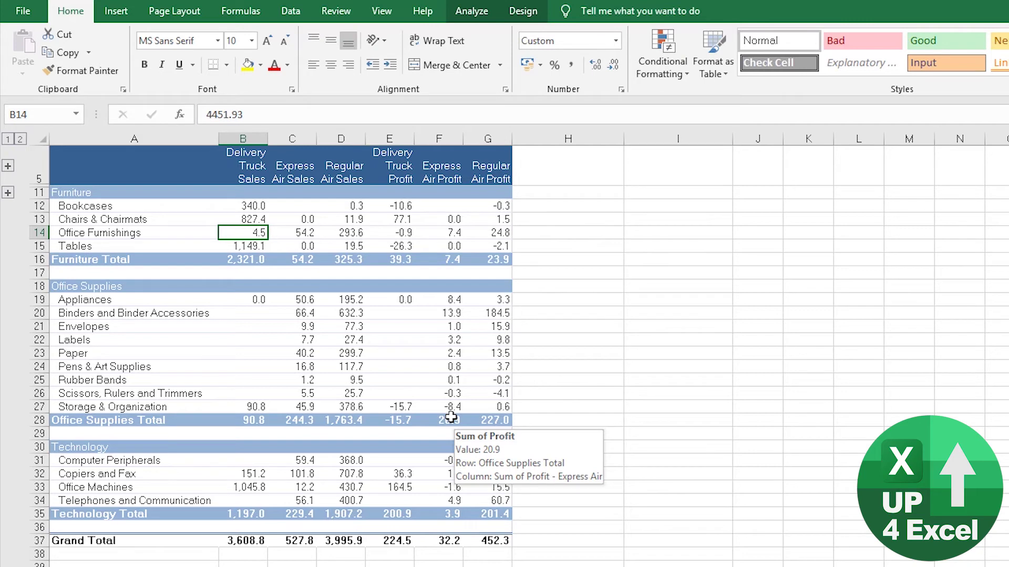
- In PivotTable Options, enable replacement values for empty cells and errors
right_click(297, 219)
click(320, 426)
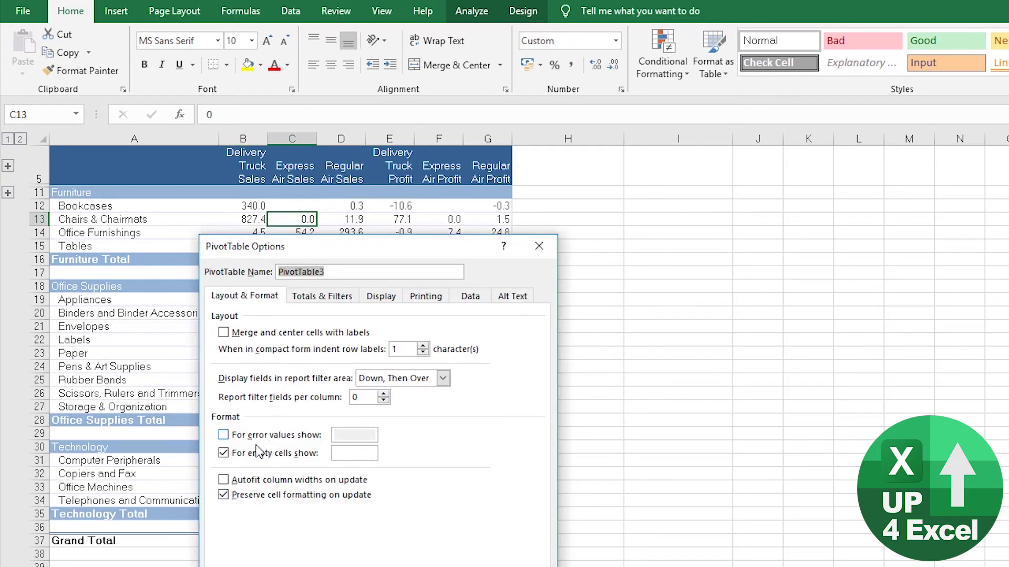
click(245, 435)
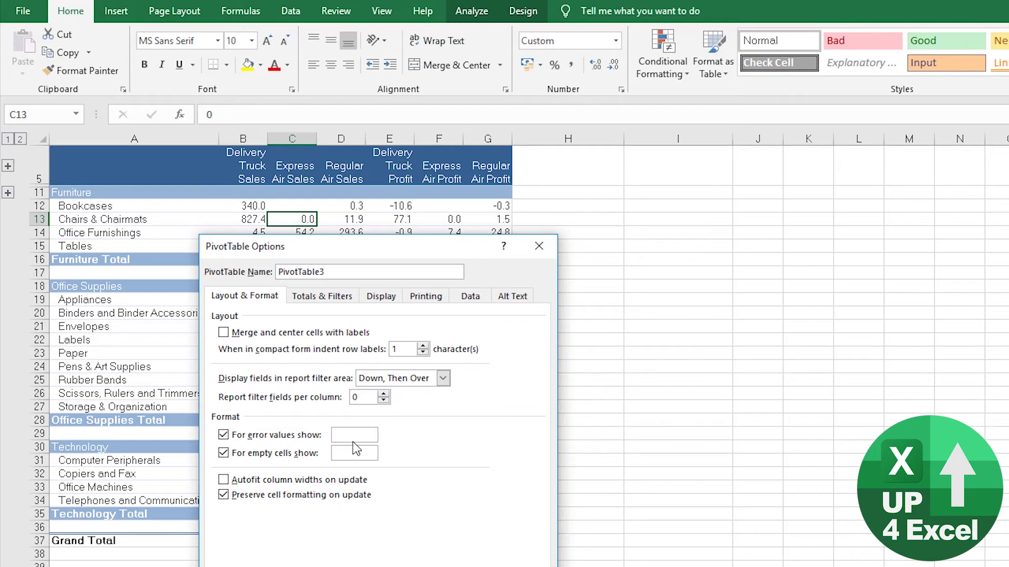
key(Return)
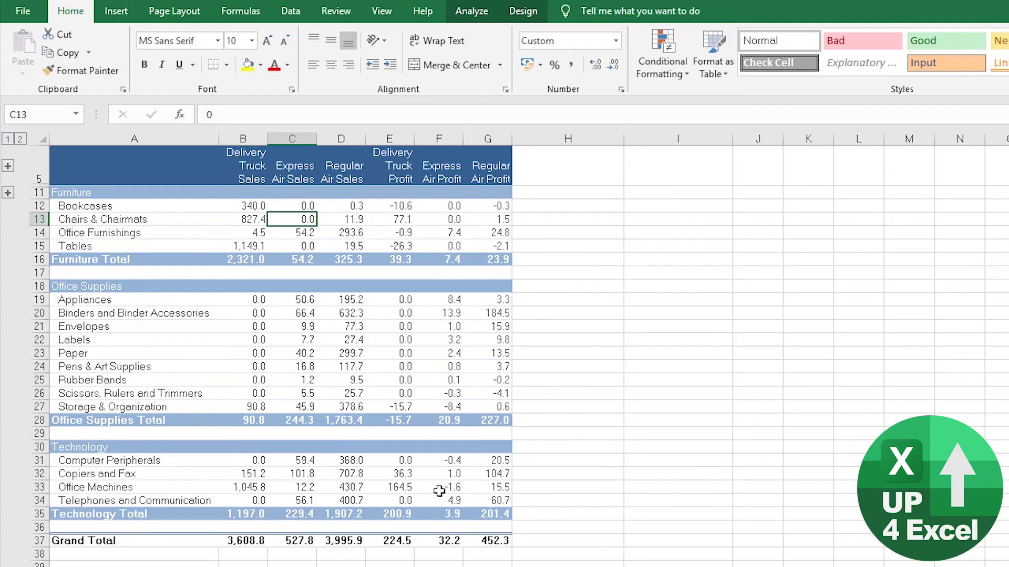
mouse_move(503, 403)
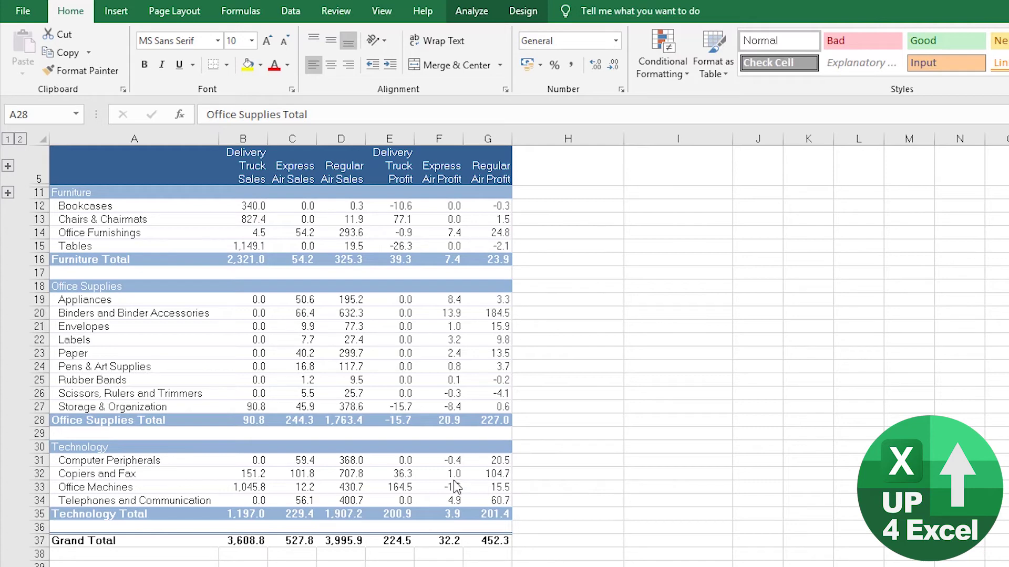
- Fill the Furniture, Office Supplies and Technology label cells with the darkest navy blue
click(121, 262)
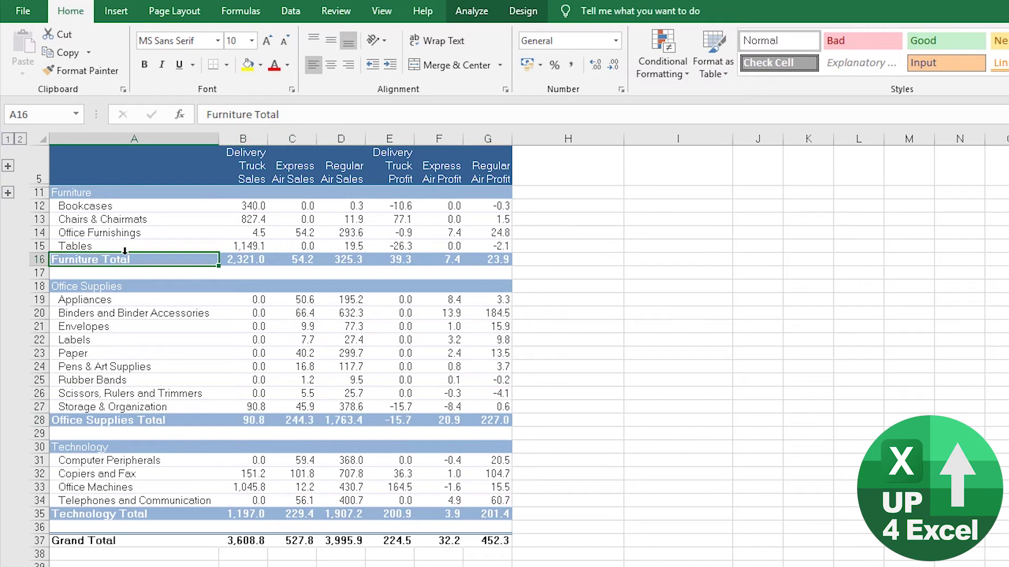
click(125, 249)
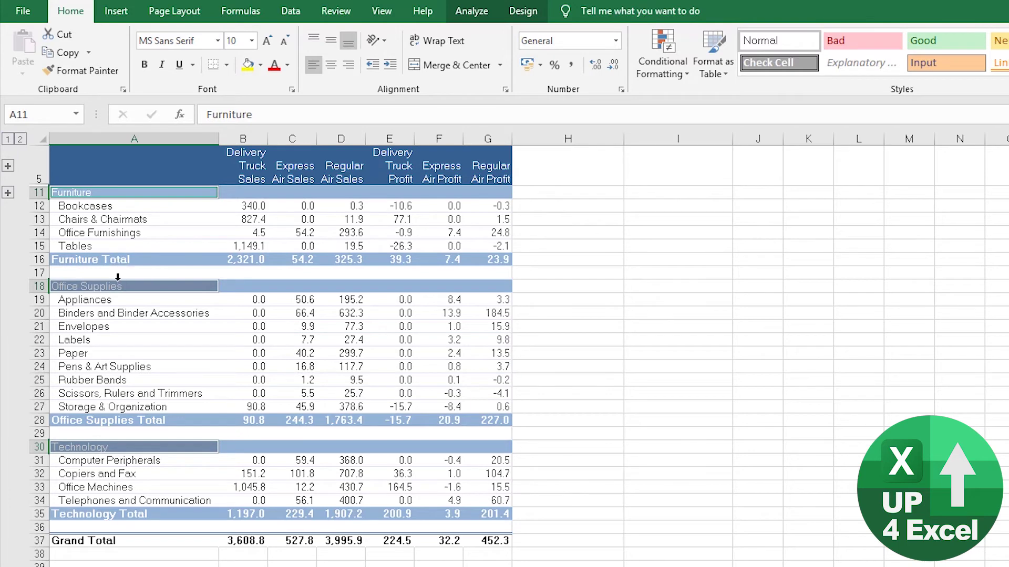
key(Return)
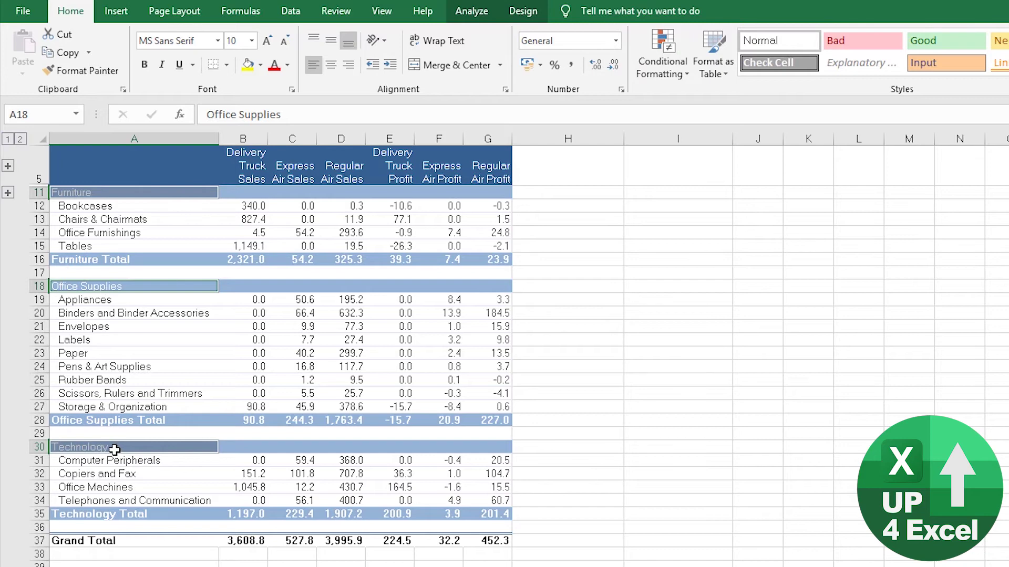
click(261, 68)
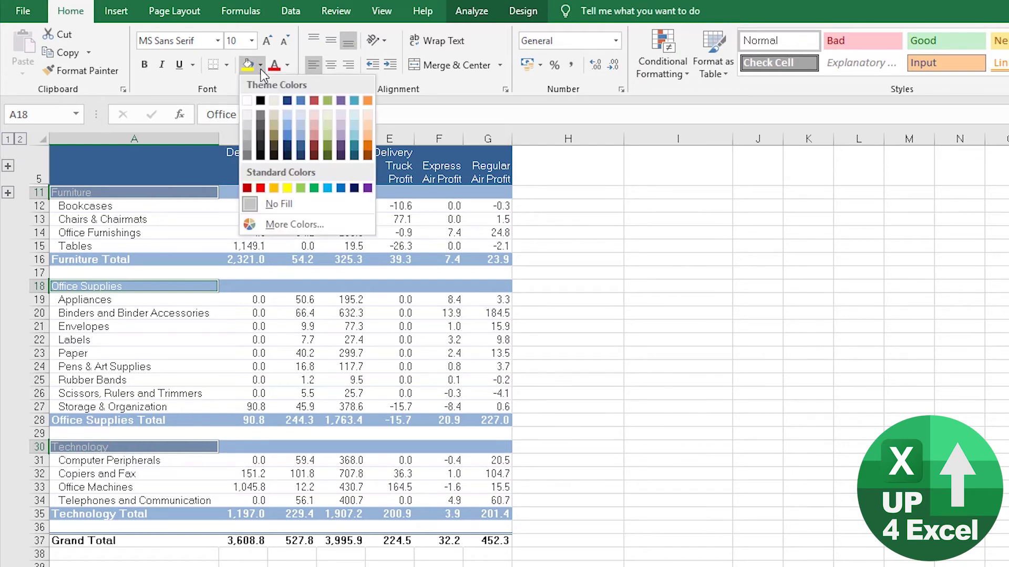
click(298, 156)
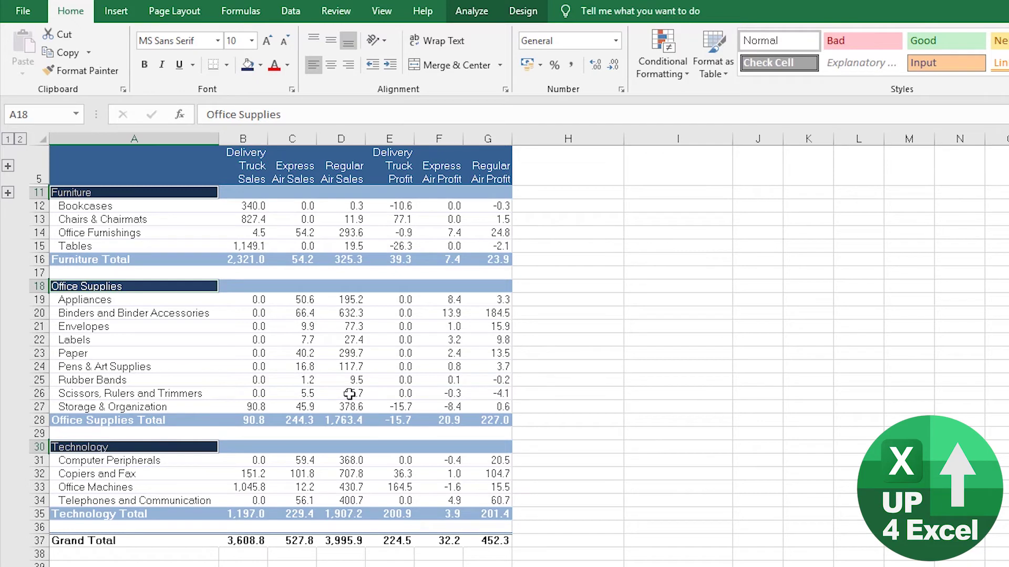
click(339, 368)
right_click(242, 340)
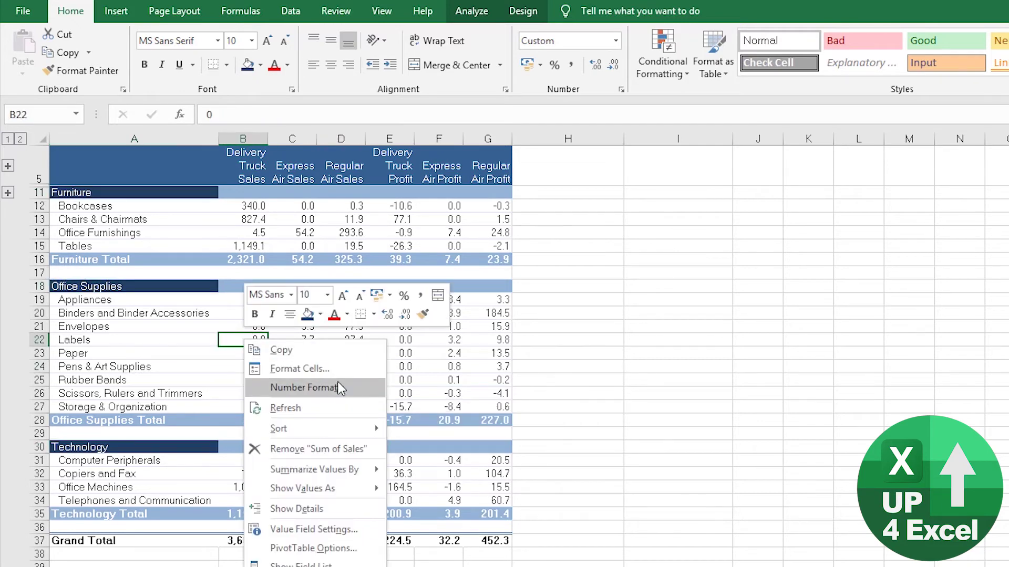
key(Escape)
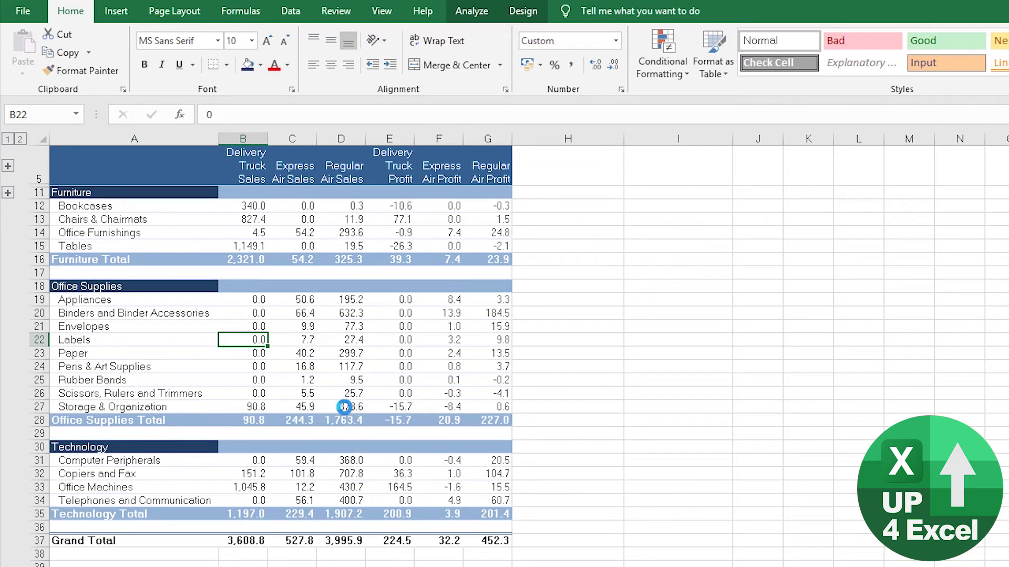
click(152, 422)
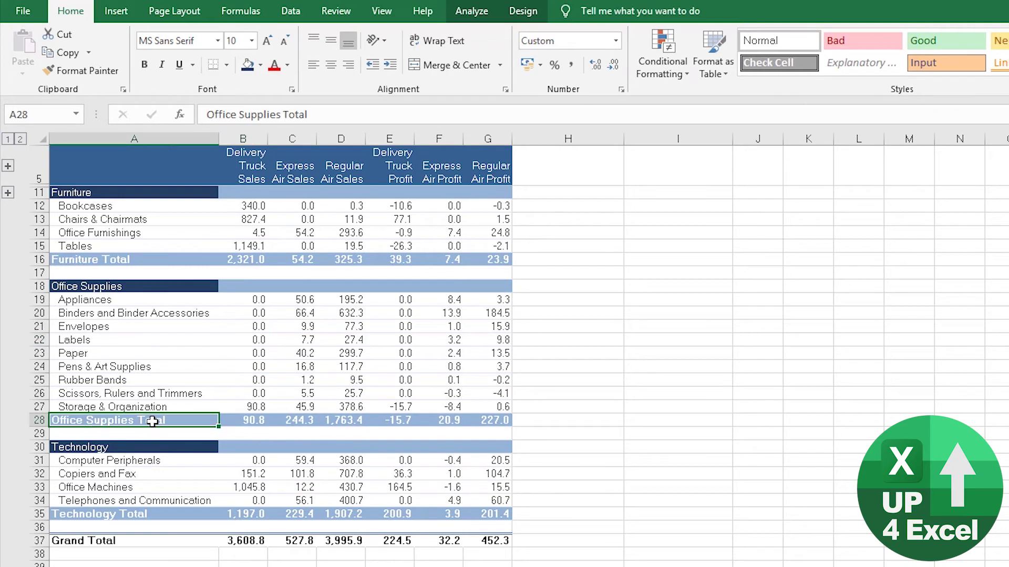
click(251, 260)
ctrl+click(351, 259)
ctrl+click(350, 421)
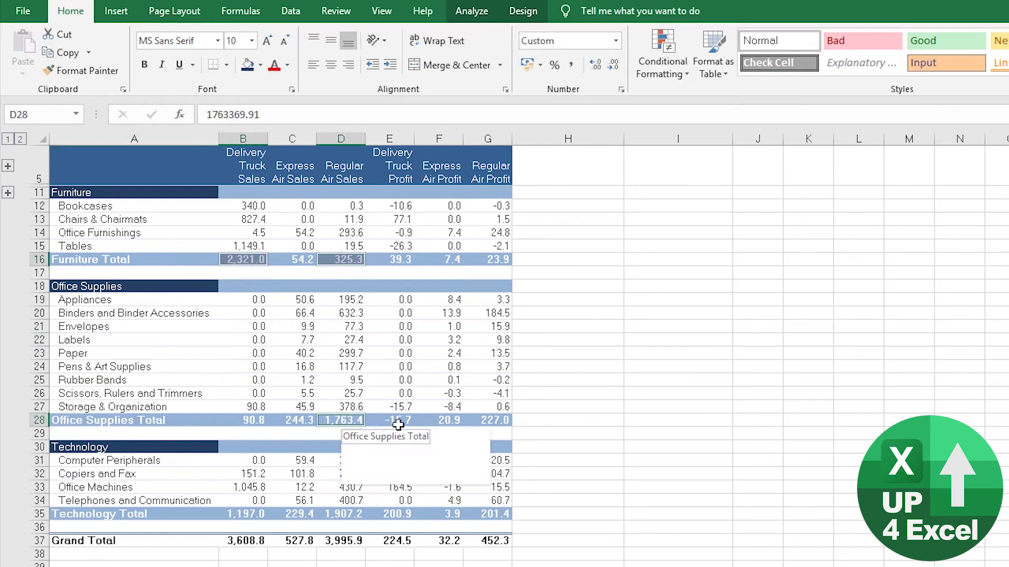
ctrl+click(491, 421)
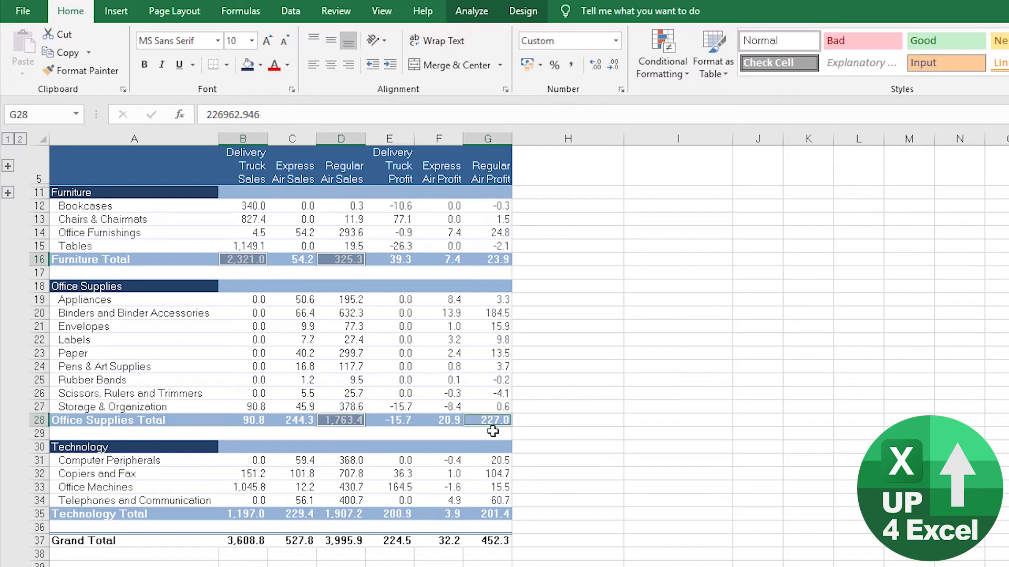
click(274, 68)
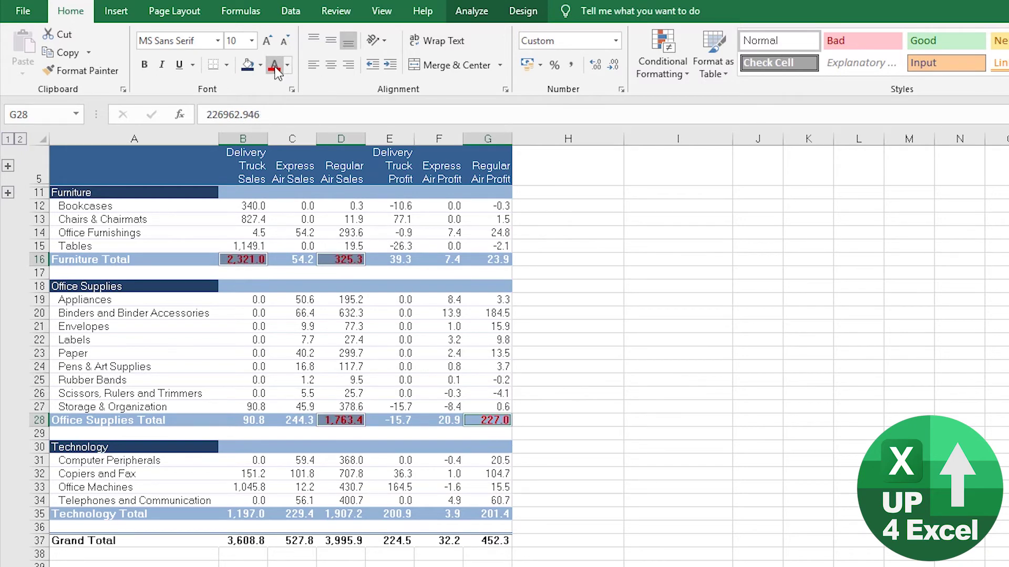
click(323, 313)
right_click(322, 314)
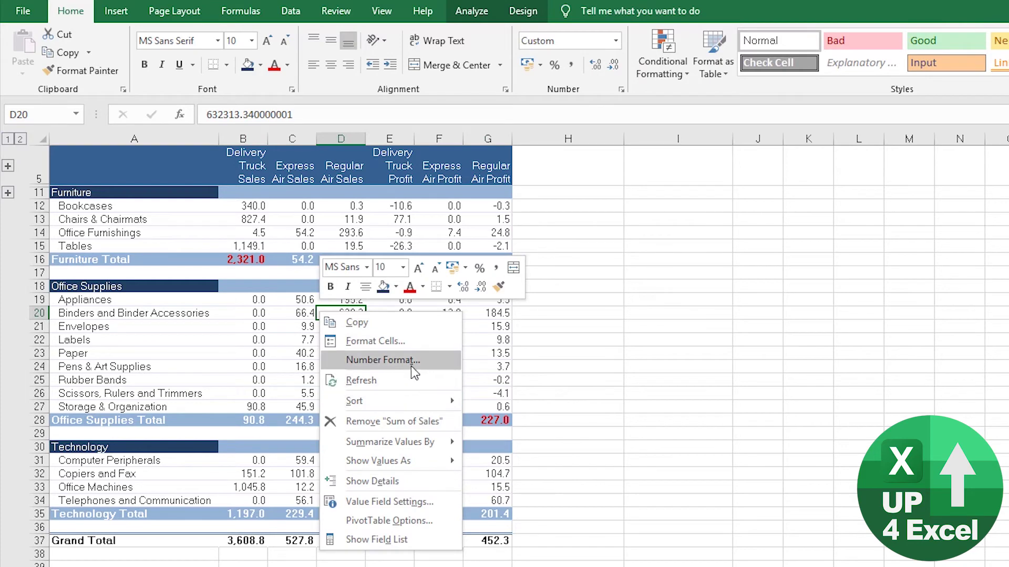
click(405, 381)
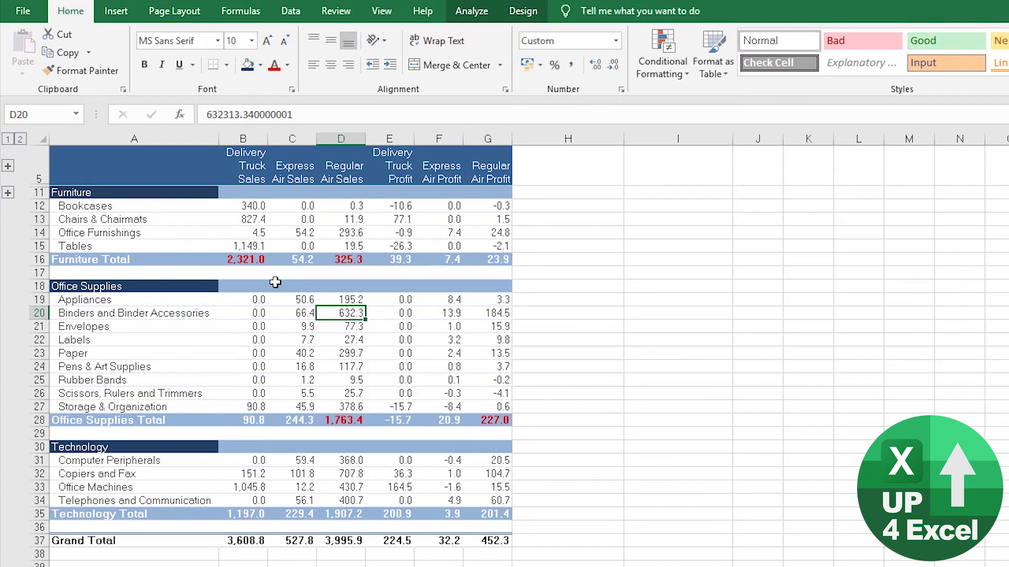
key(ctrl+z)
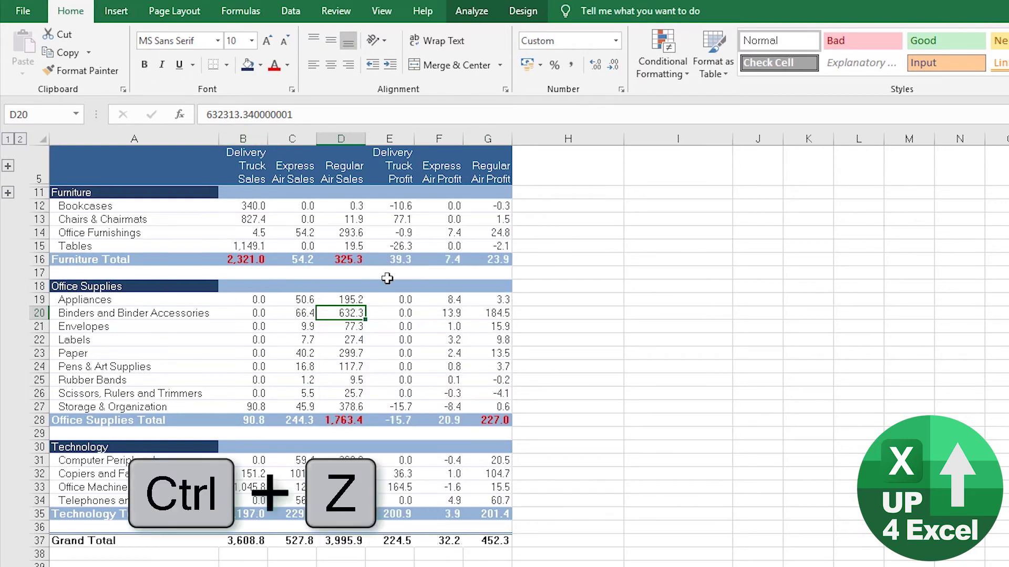
click(442, 326)
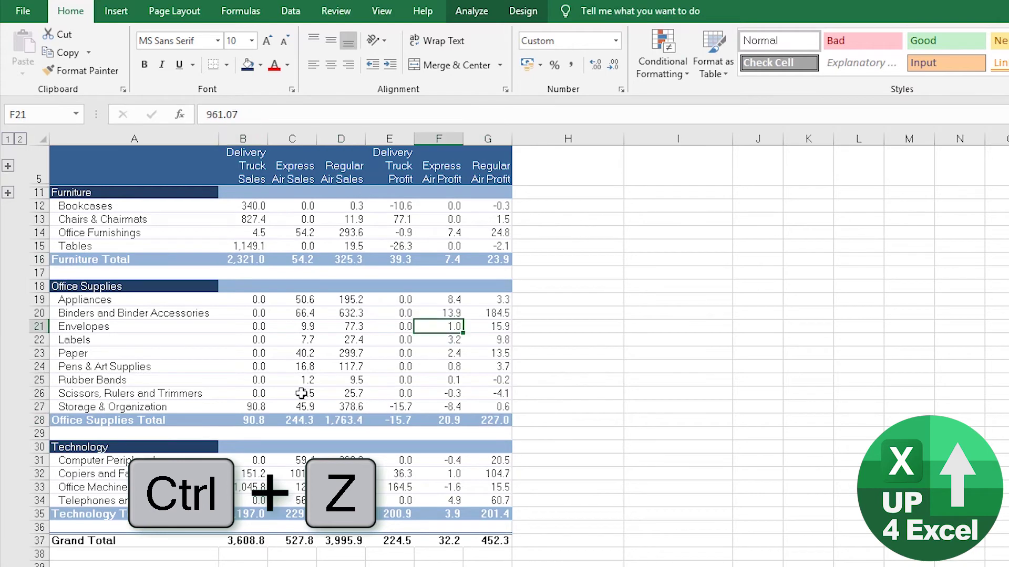
- Turn on the pivot table's +/- buttons
click(522, 11)
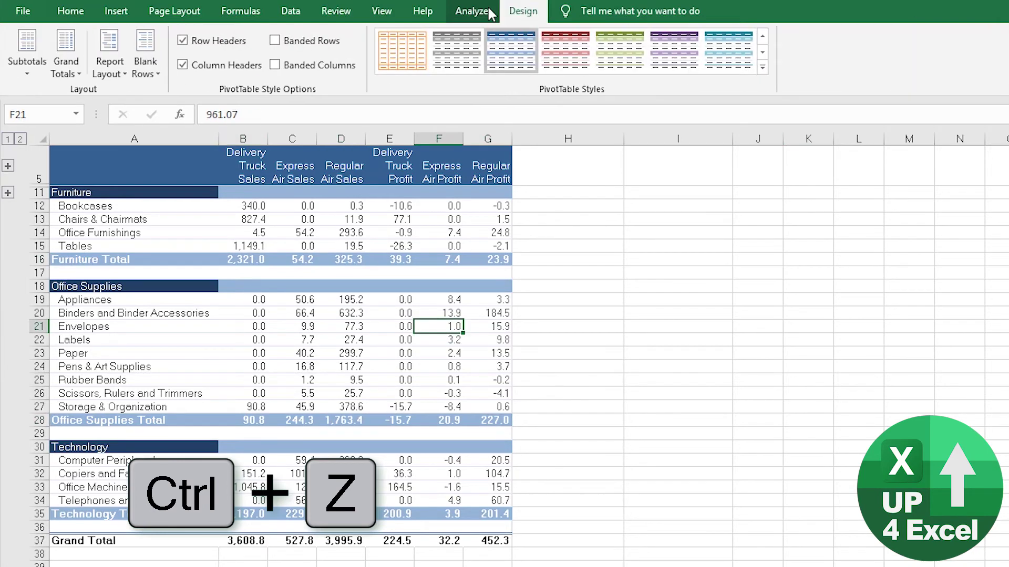
click(469, 11)
click(702, 62)
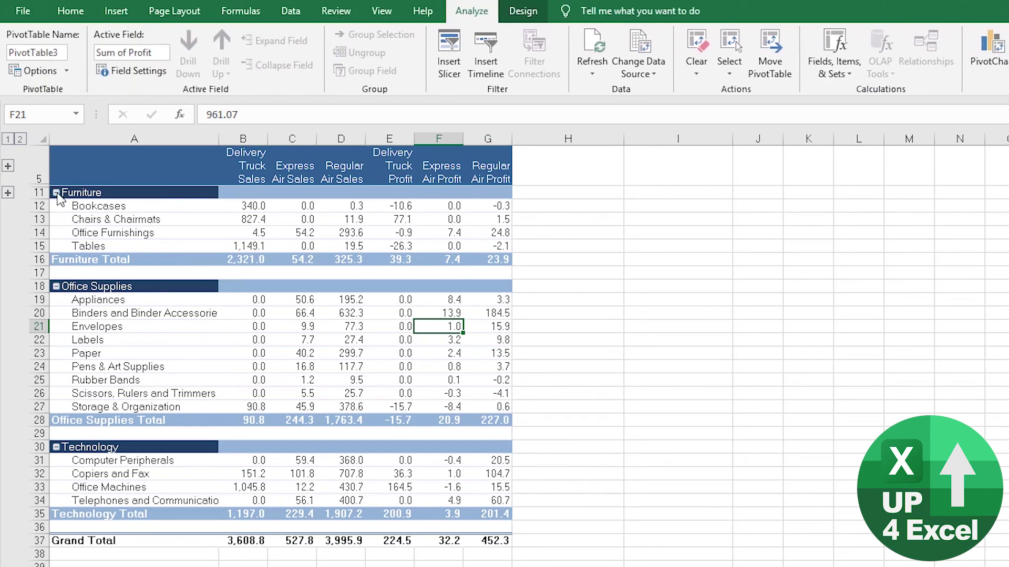
- Collapse the entire category field to Furniture, Office Supplies and Technology rows
right_click(79, 196)
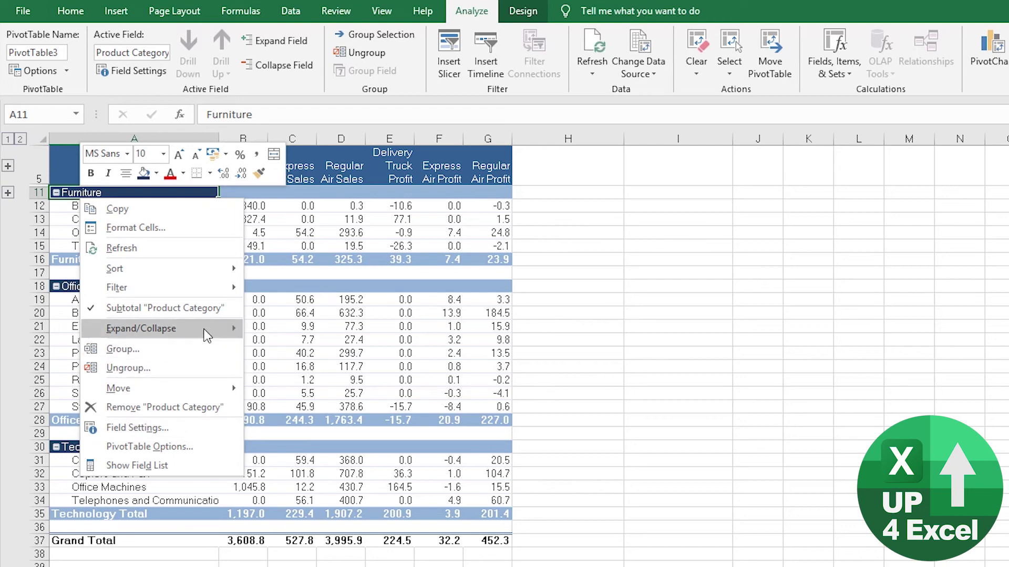
mouse_move(204, 331)
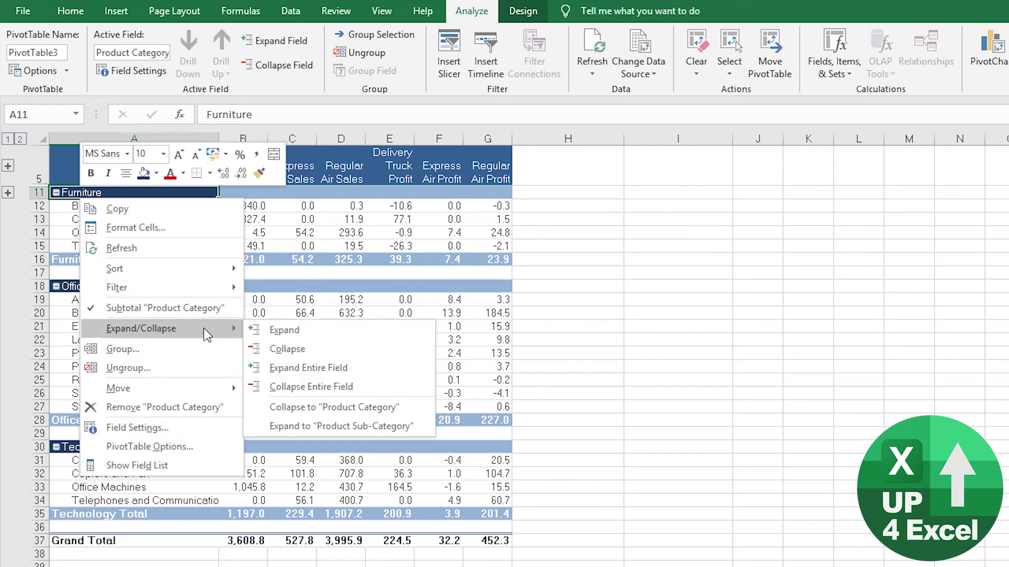
click(379, 389)
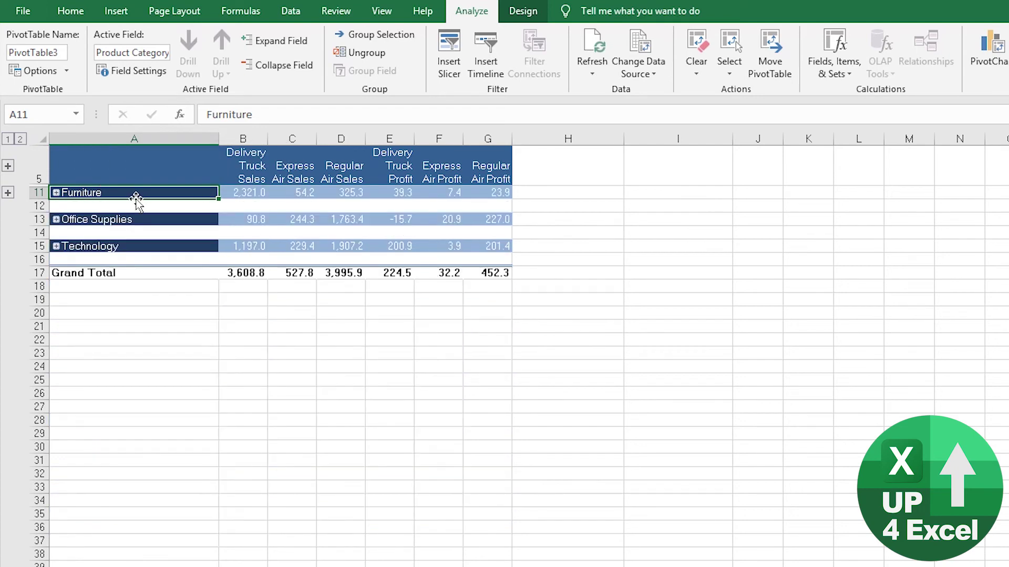
click(145, 60)
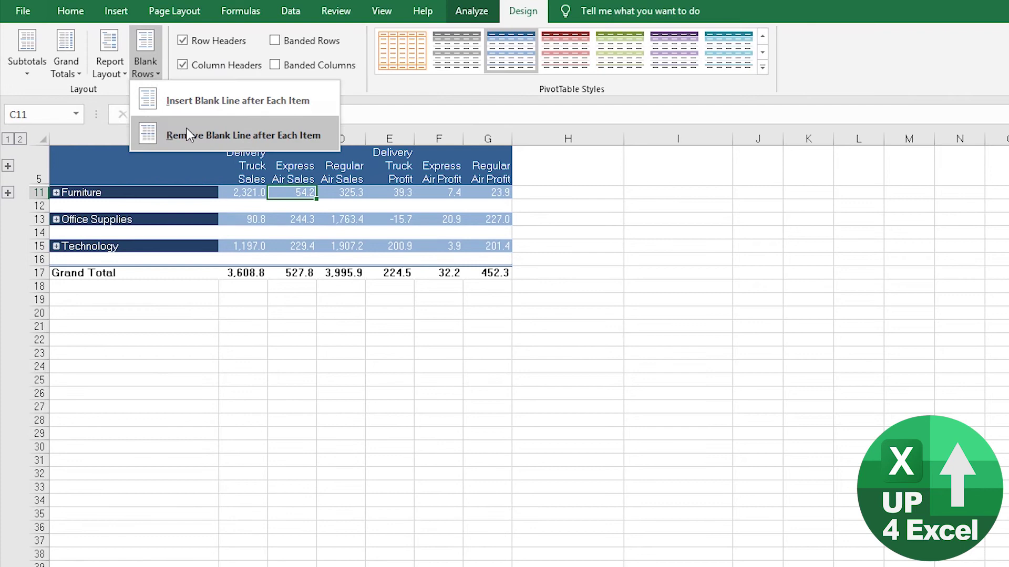
- Remove blank lines between categories and select only the visible cells of A11:G13
click(202, 138)
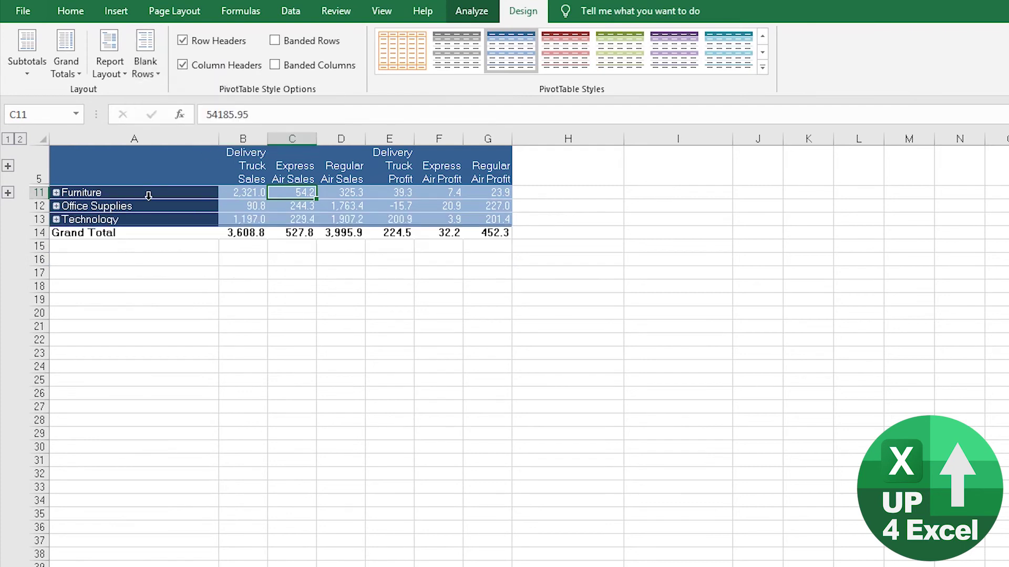
drag(120, 193, 492, 215)
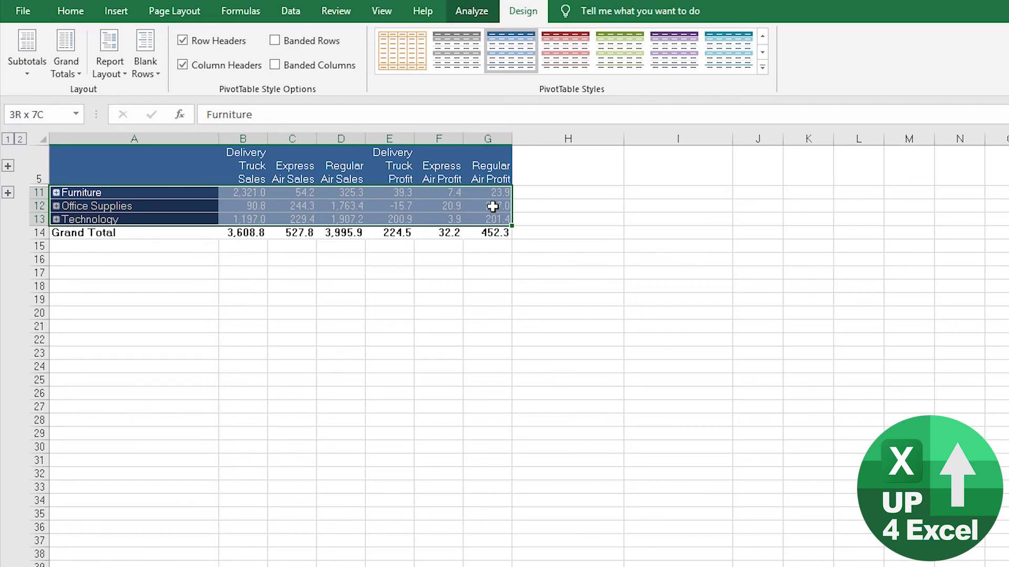
drag(492, 207, 470, 212)
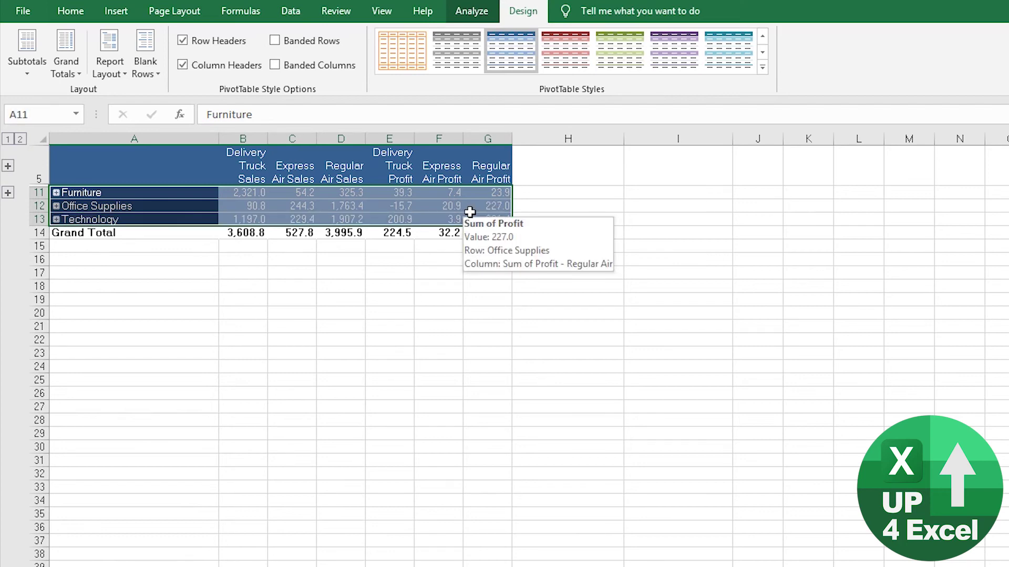
key(ctrl+g)
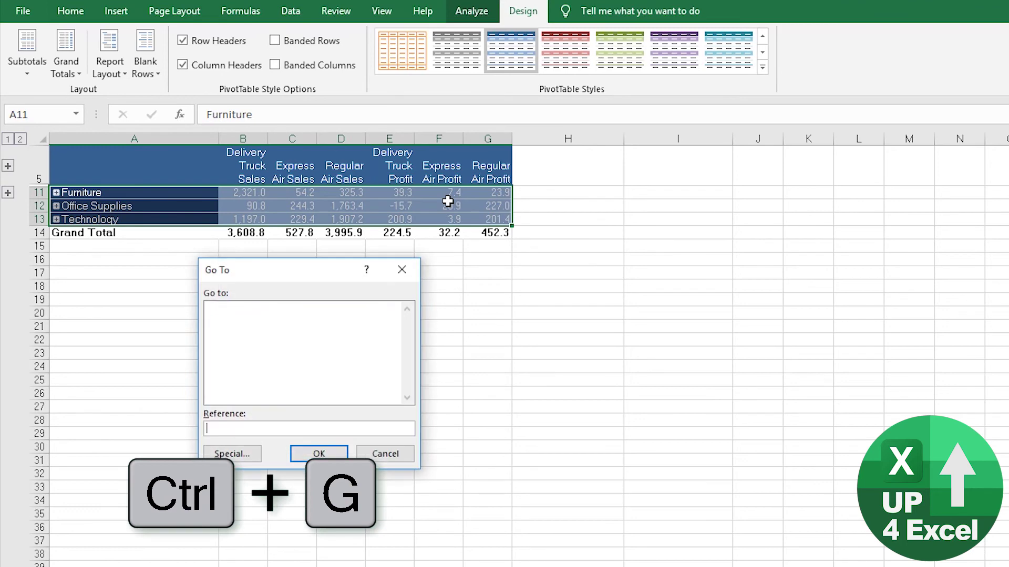
click(246, 456)
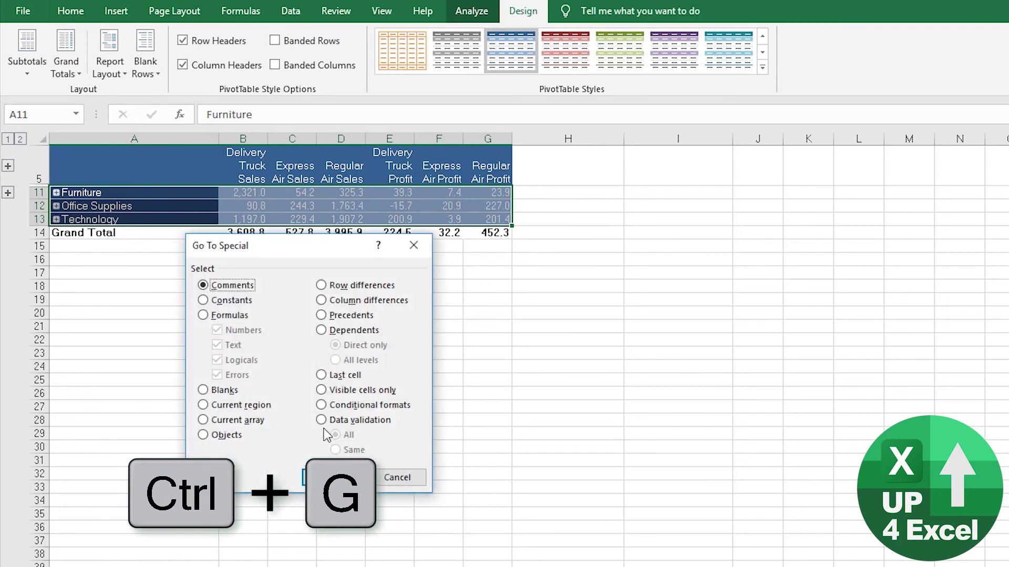
click(321, 389)
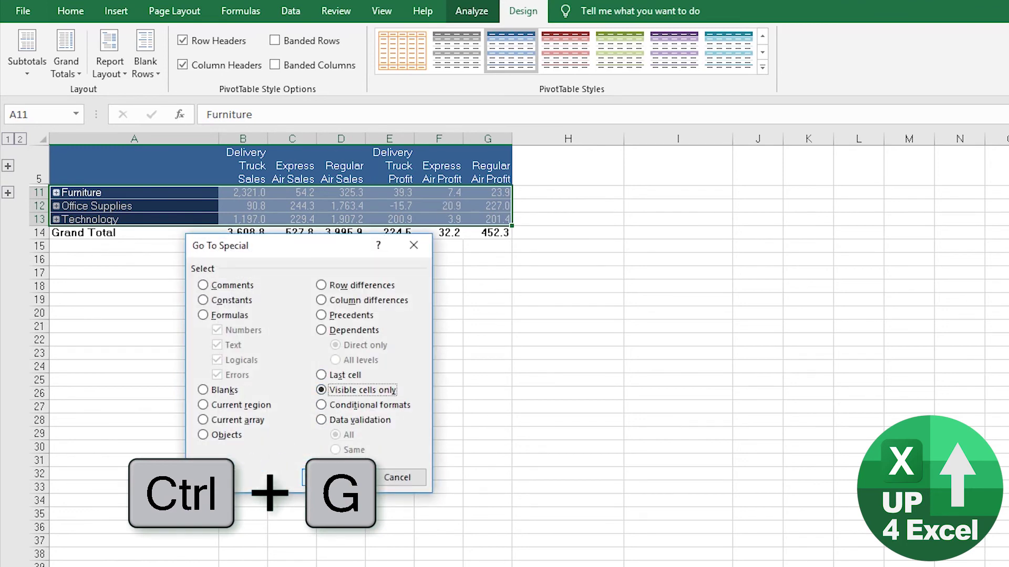
click(334, 478)
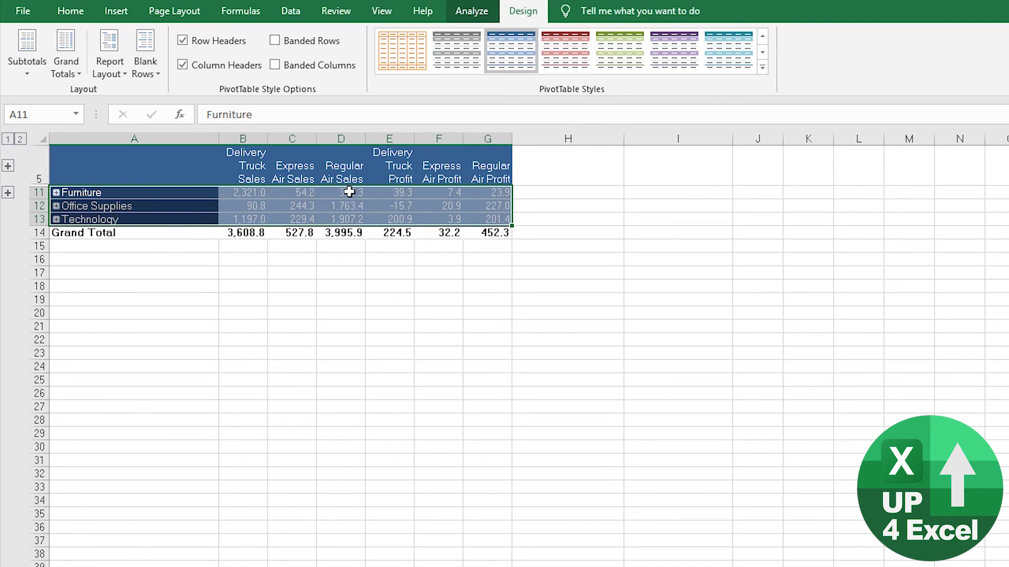
- Fill the three category rows with grey (Black, Text 1, Lighter 50%)
click(65, 18)
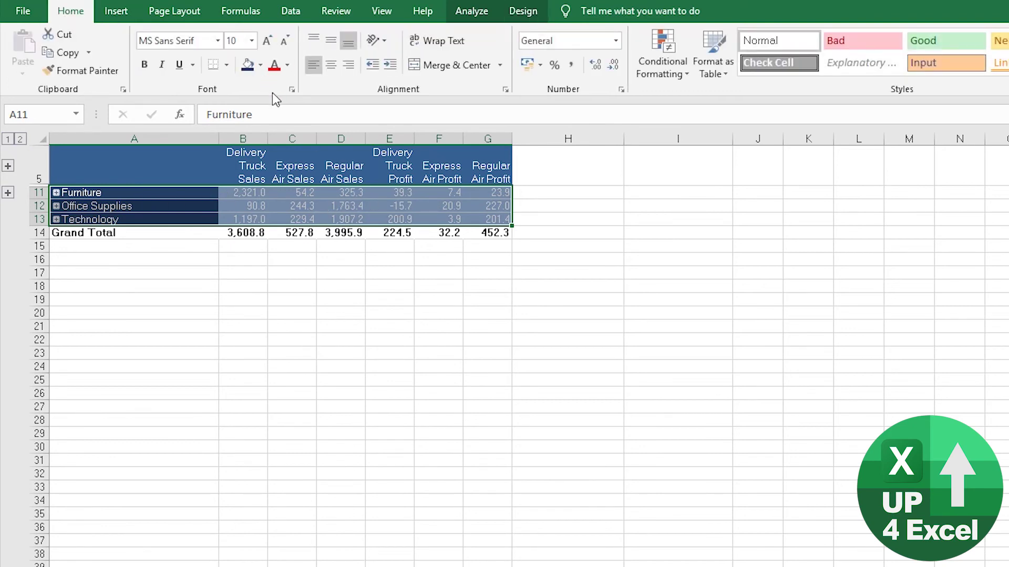
click(288, 69)
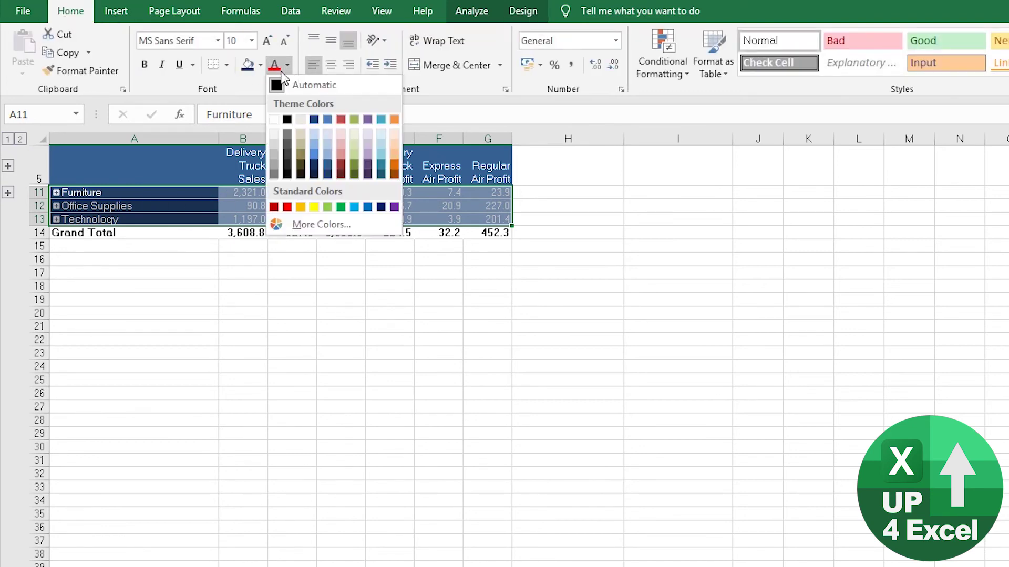
click(260, 66)
click(260, 66)
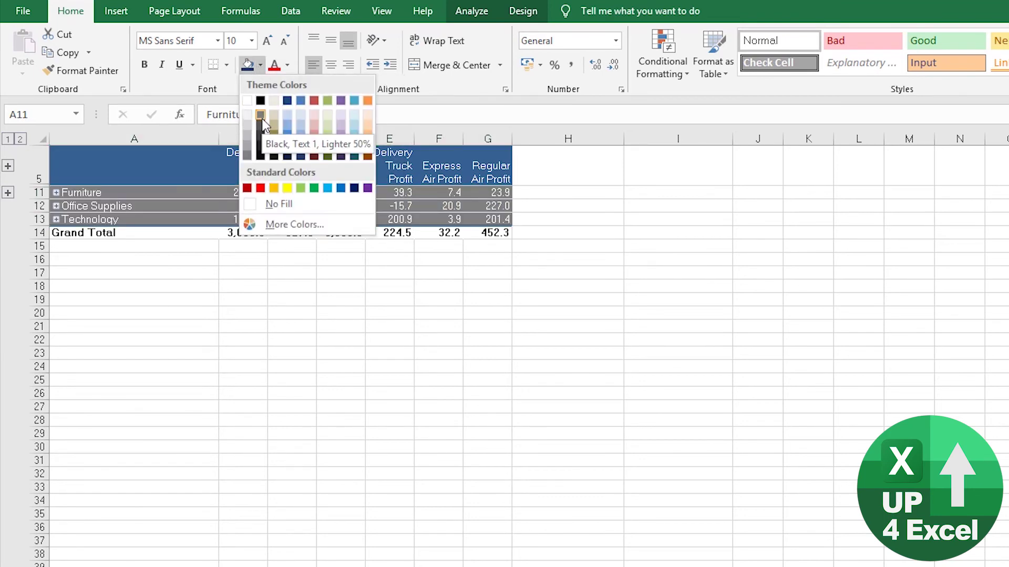
click(247, 156)
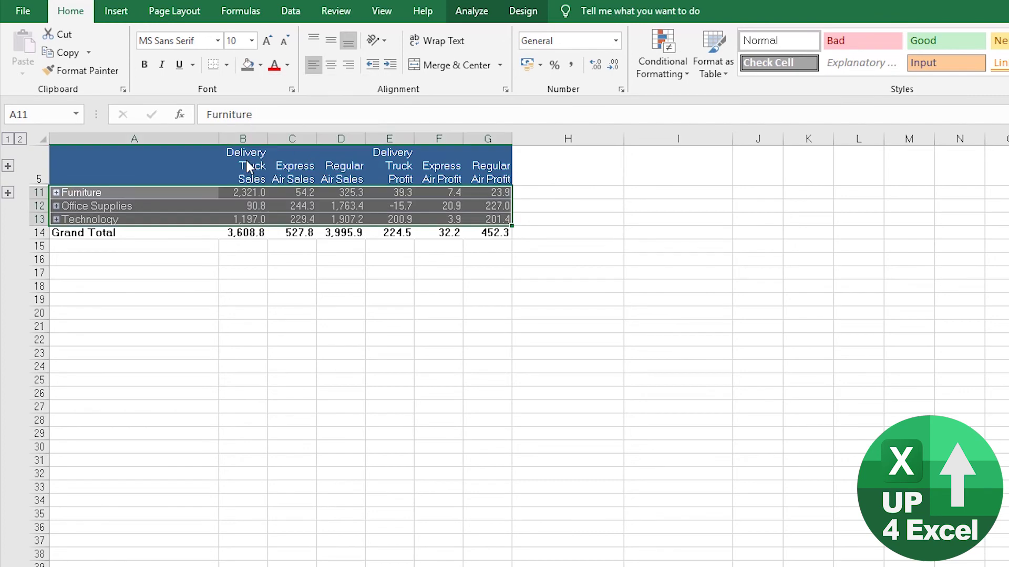
- Expand every category back to its items and refresh the pivot table
right_click(97, 195)
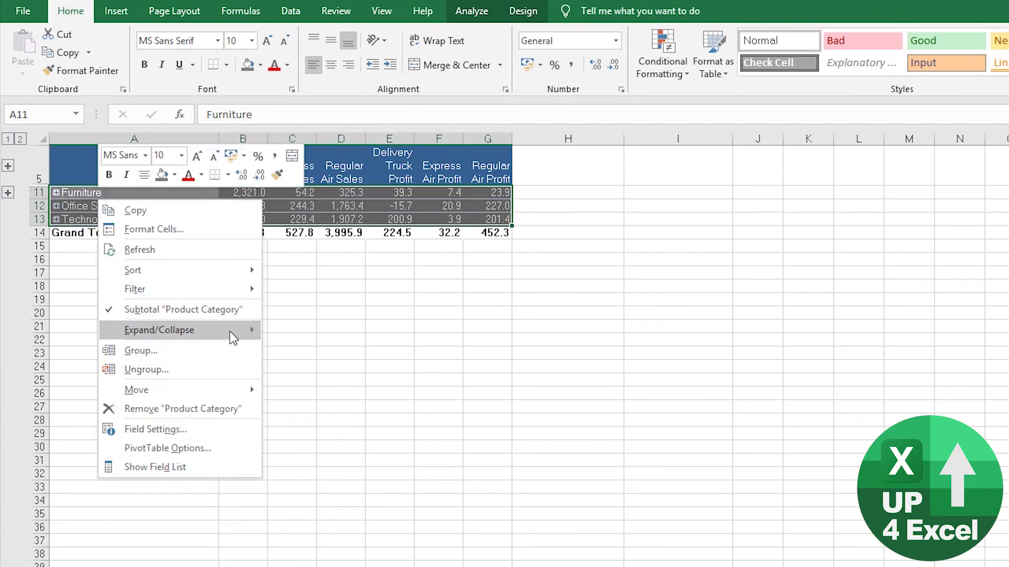
mouse_move(230, 332)
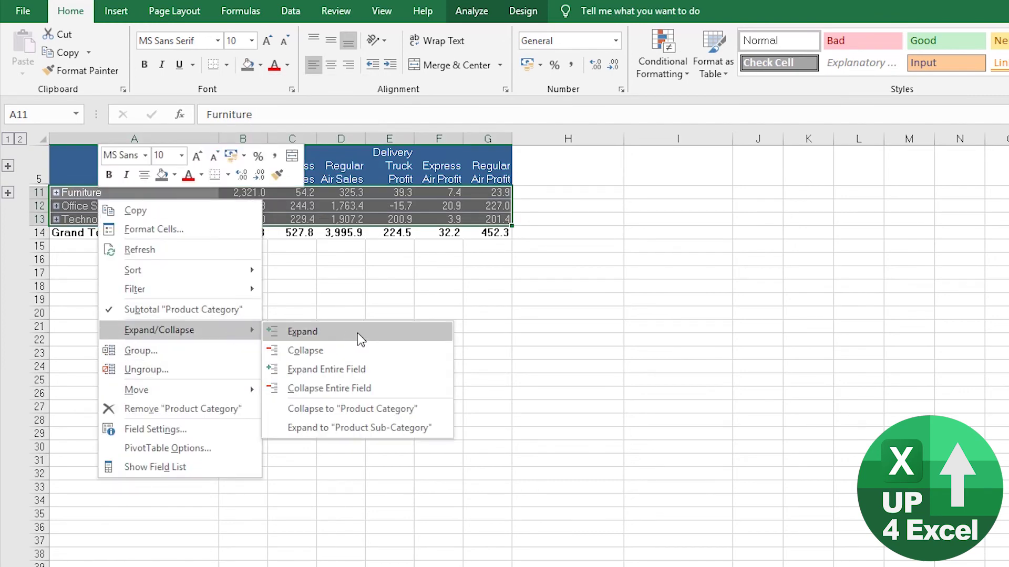
click(377, 369)
click(293, 328)
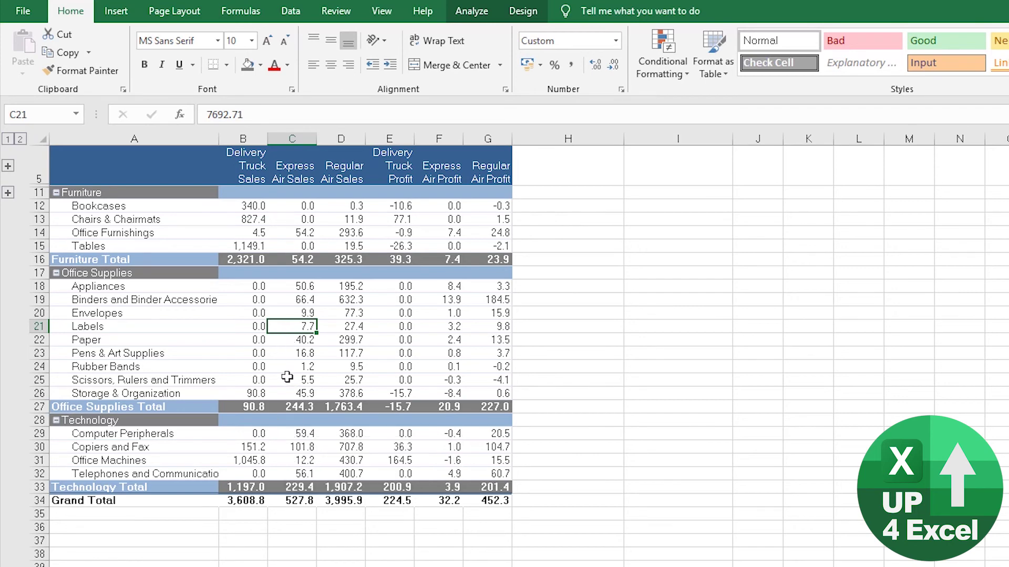
right_click(355, 315)
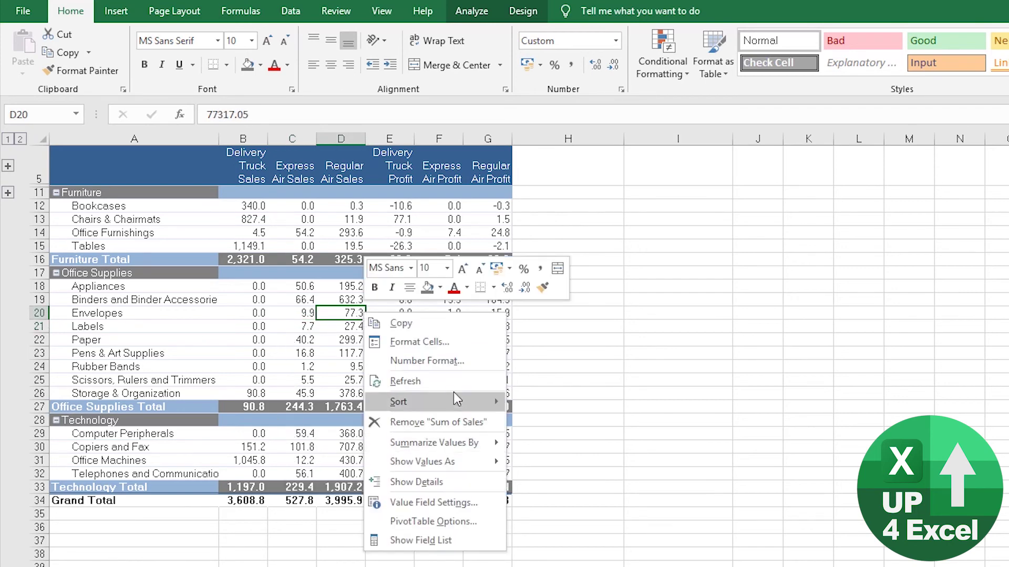
click(443, 384)
- Fill the Furniture, Office Supplies and Technology Total labels (A16, A27, A33) grey
click(160, 261)
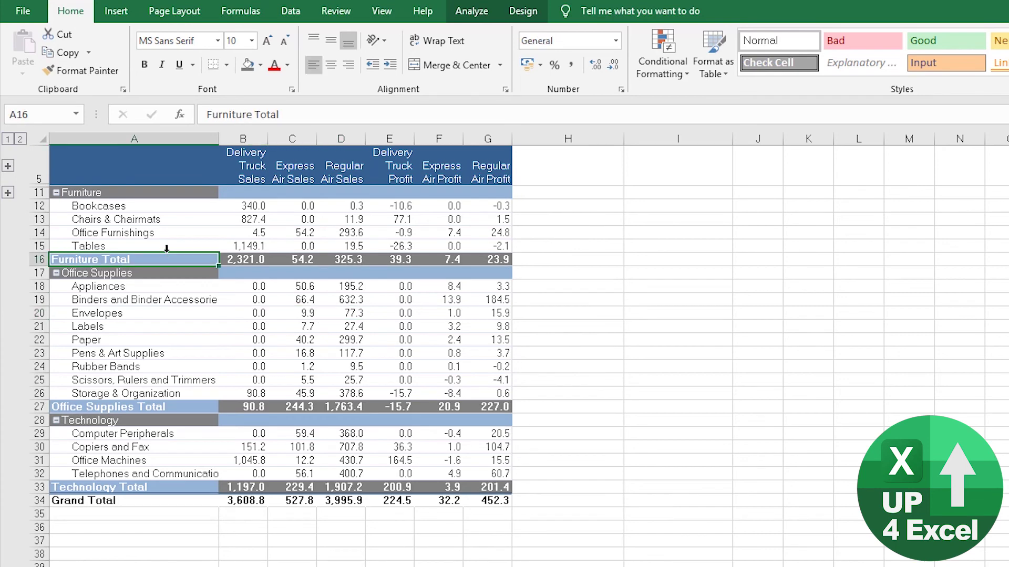
click(165, 253)
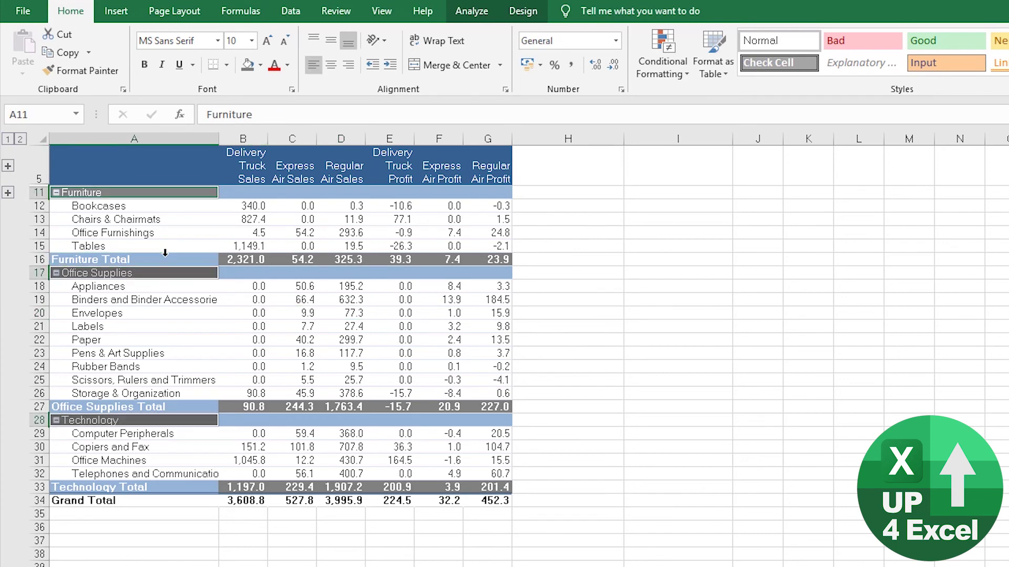
click(161, 259)
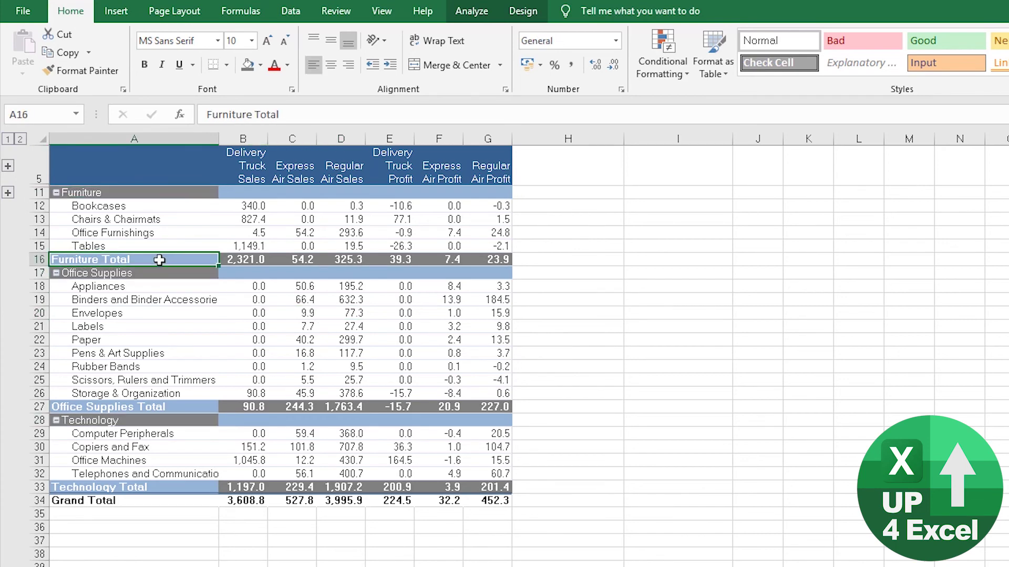
ctrl+click(159, 408)
ctrl+click(173, 486)
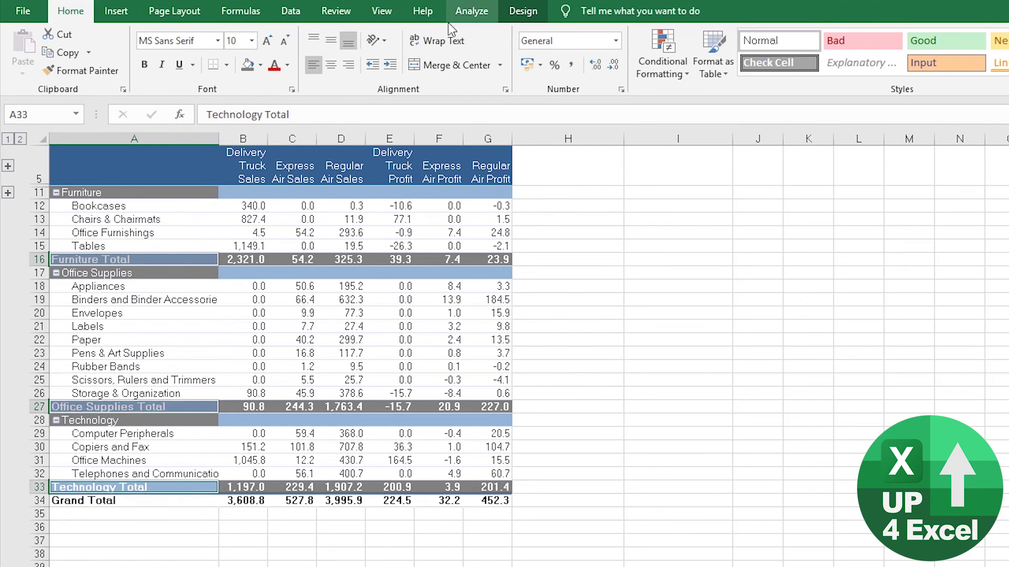
click(249, 65)
click(322, 338)
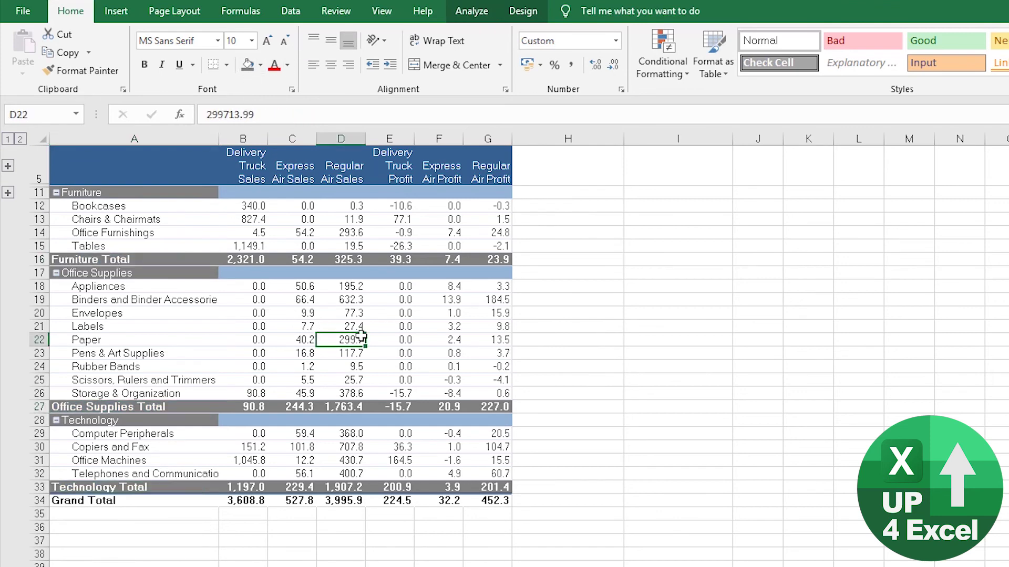
- Set the category heading labels' fill to No Fill
click(181, 263)
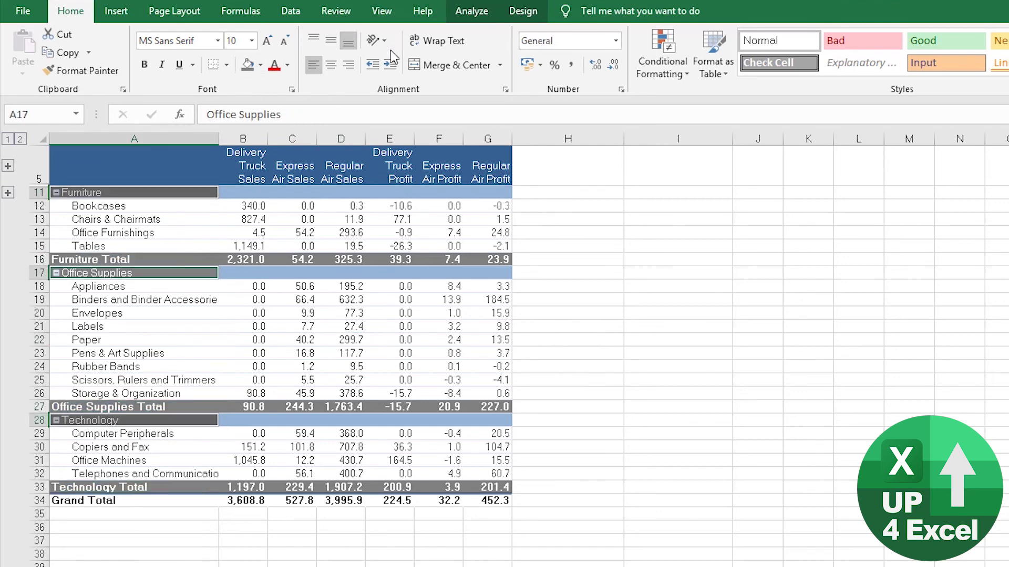
click(260, 66)
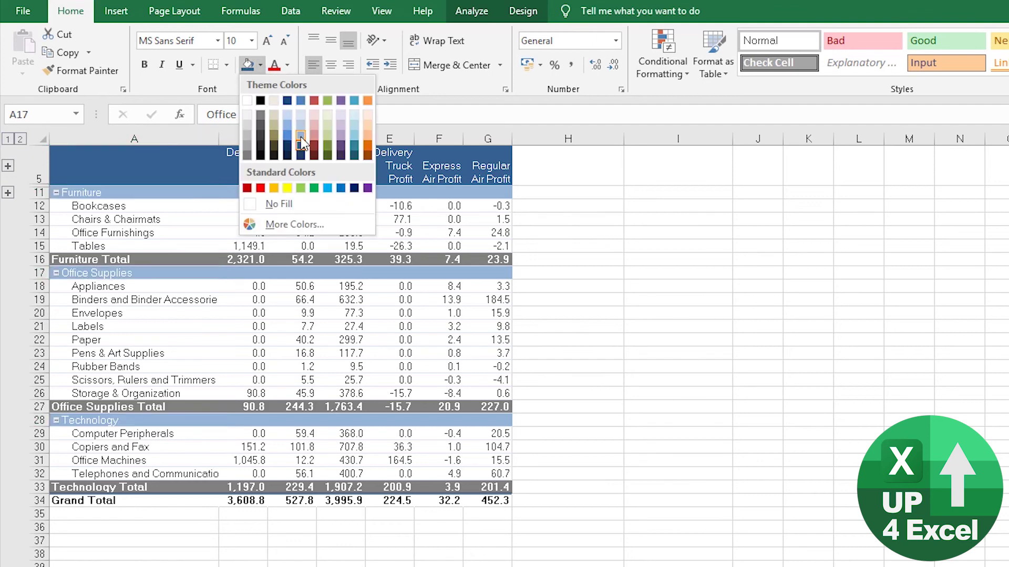
click(279, 204)
click(287, 232)
- Give the Grand Total row a dark blue fill with white text
right_click(270, 327)
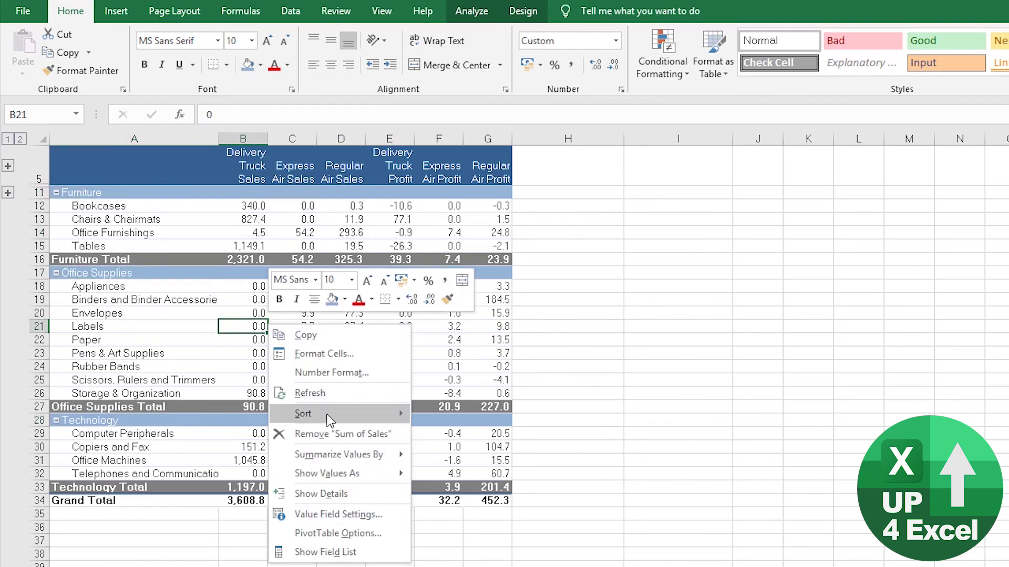
drag(84, 500, 489, 500)
click(523, 11)
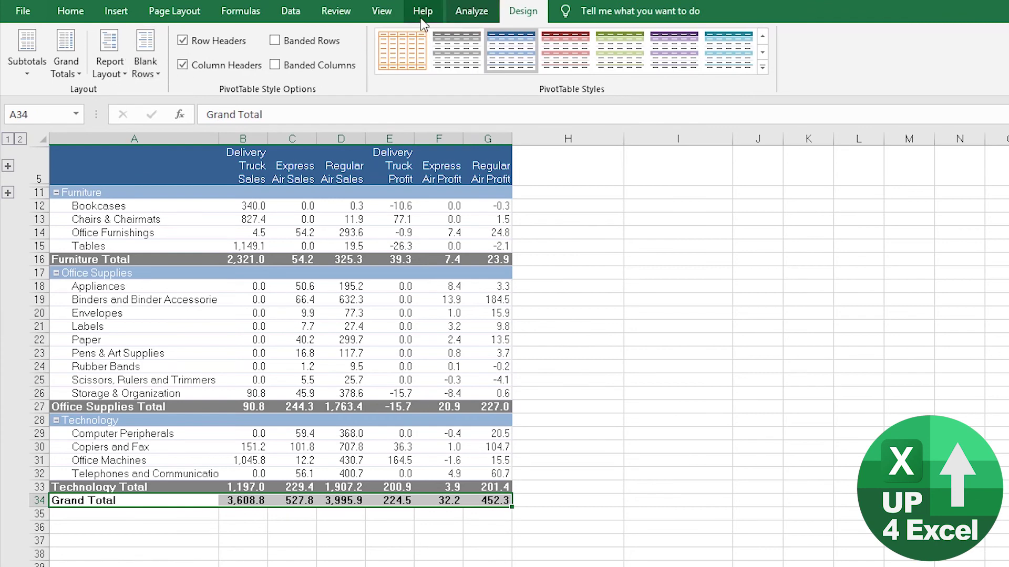
click(72, 12)
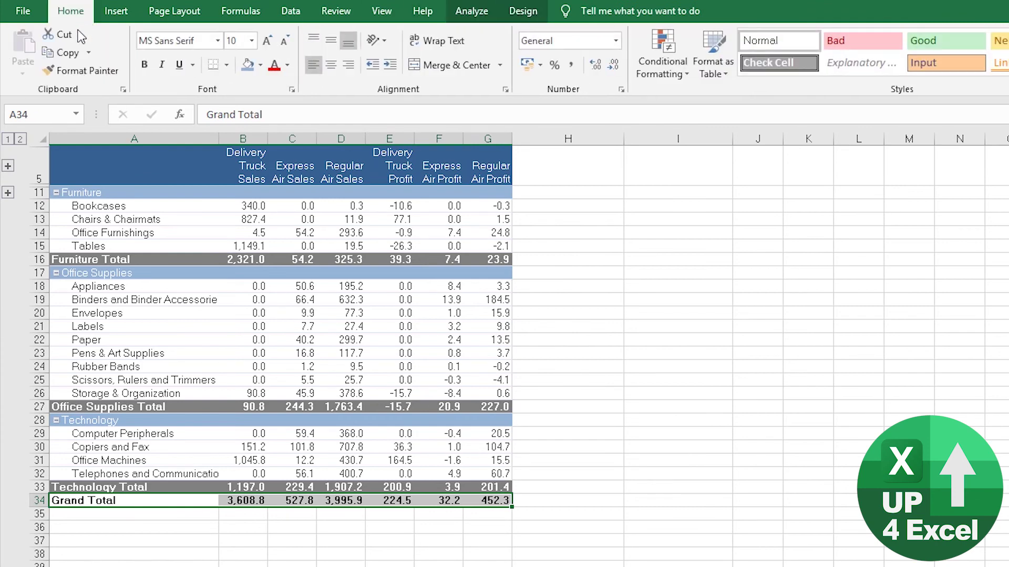
click(261, 65)
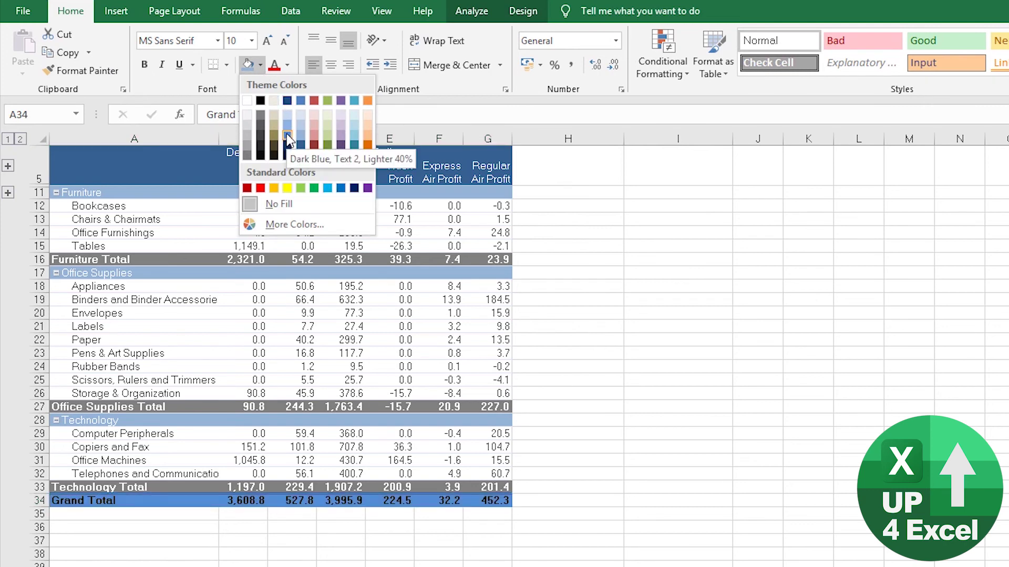
click(301, 145)
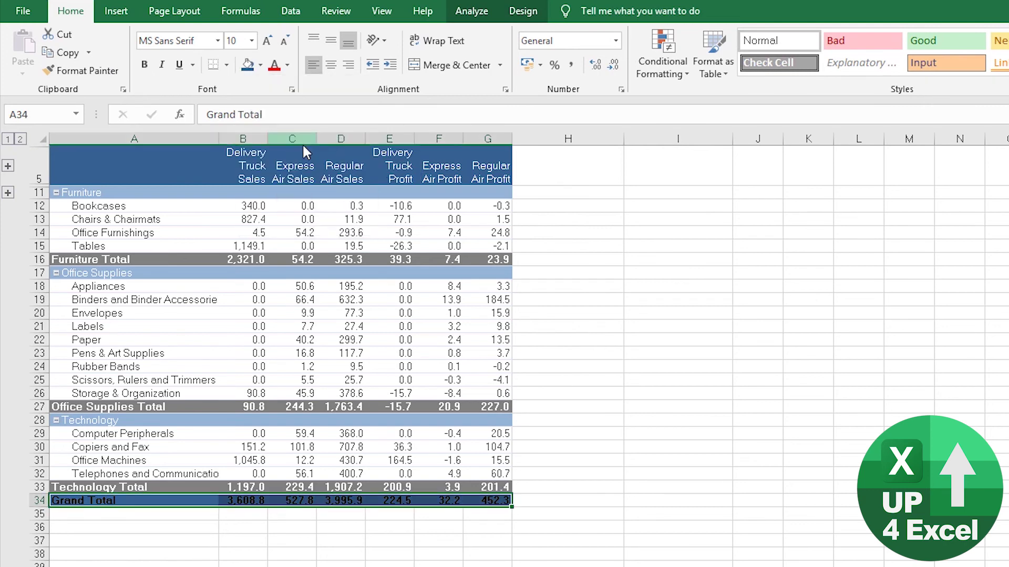
click(287, 65)
click(274, 119)
click(341, 300)
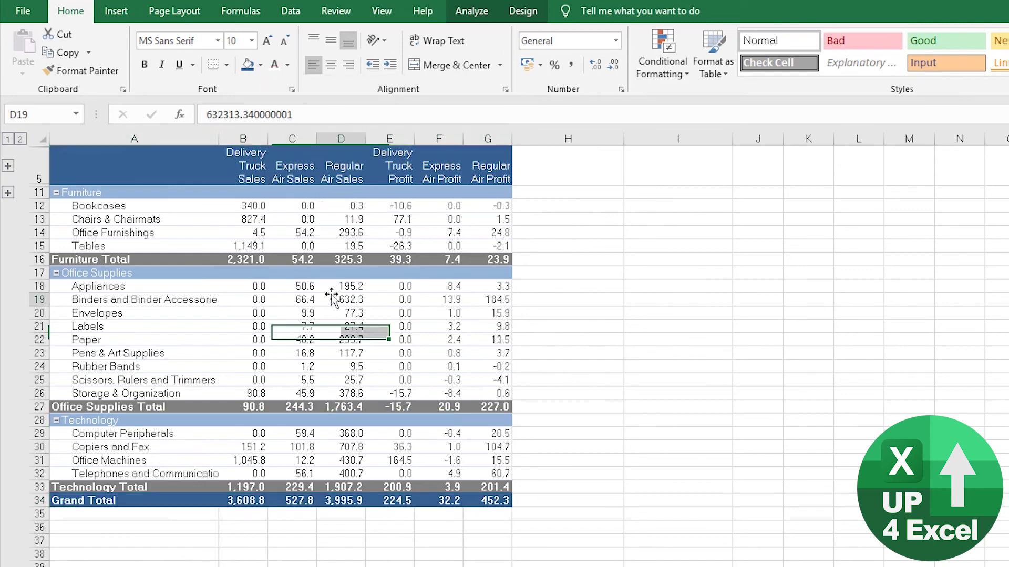
- Bold the B5:G5 headings and refresh the pivot to widen columns B–G
drag(243, 166, 489, 173)
key(ctrl+b)
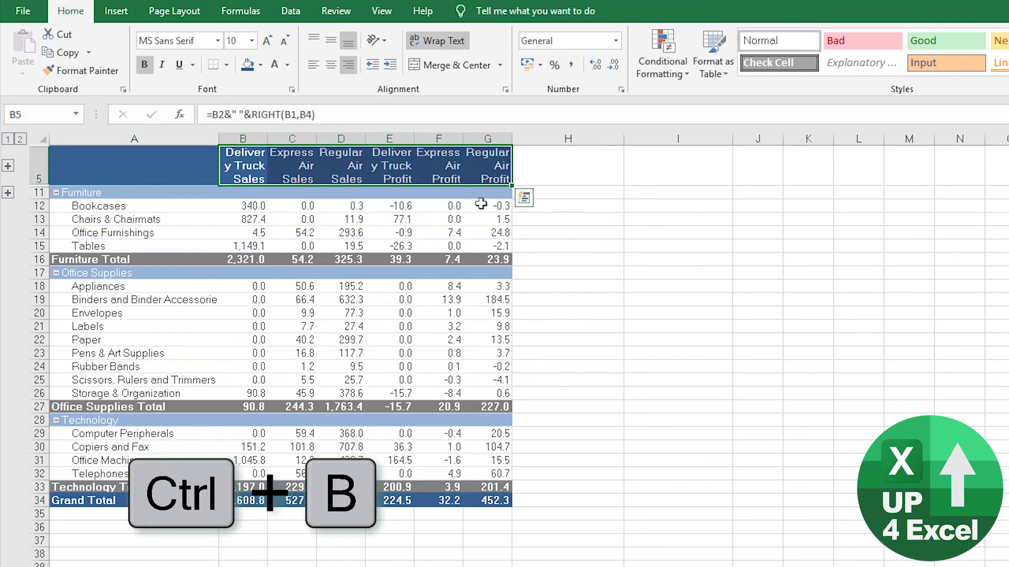
drag(243, 138, 466, 137)
click(347, 313)
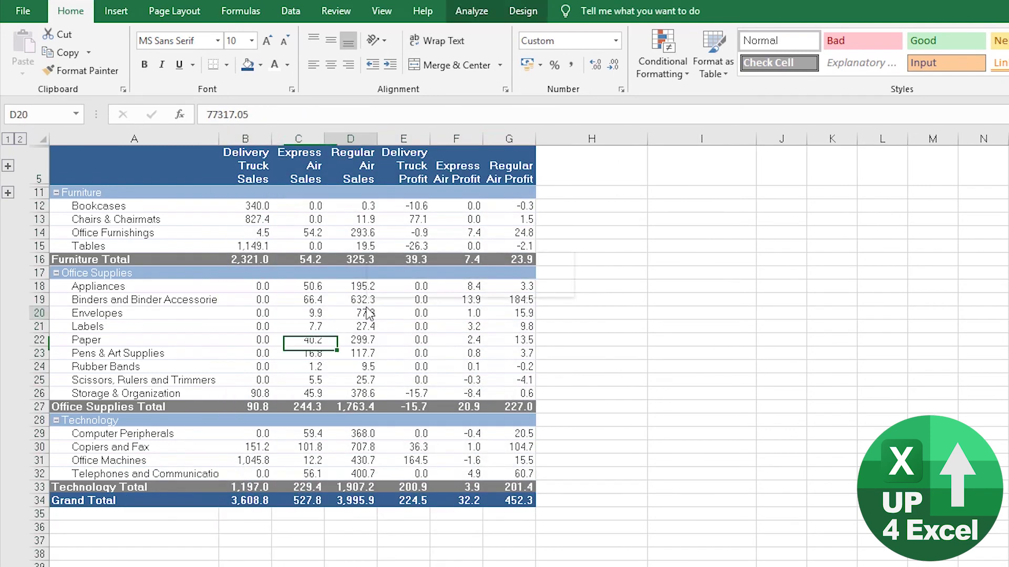
right_click(371, 312)
click(413, 379)
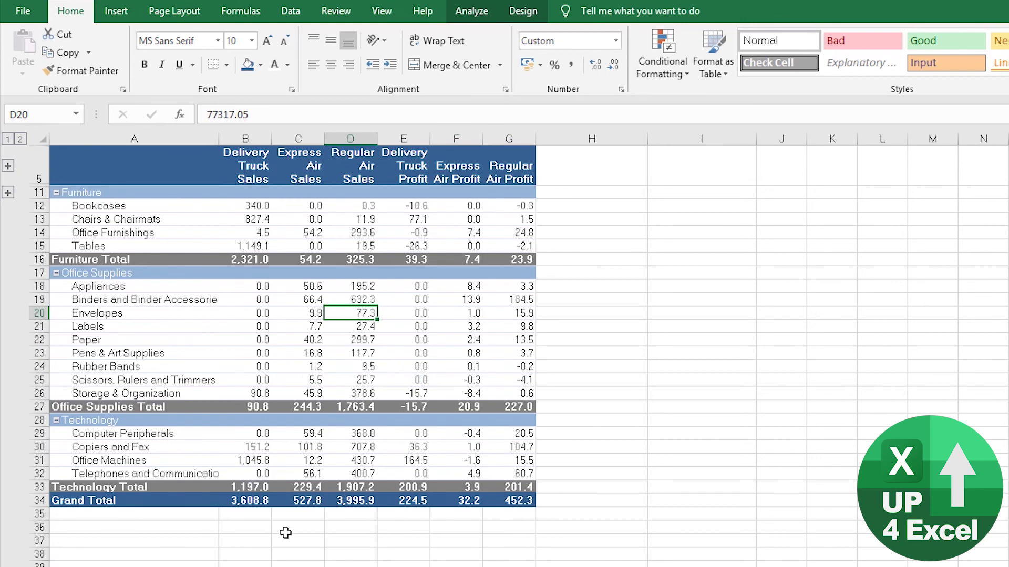
- Turn off the pivot's +/- buttons and insert a blank line after each category
click(471, 11)
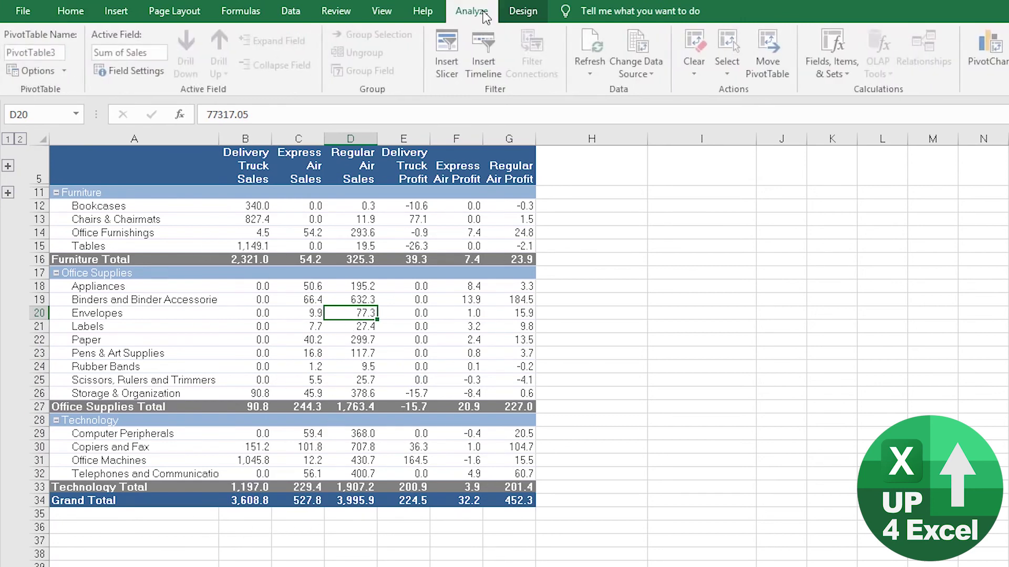
click(700, 65)
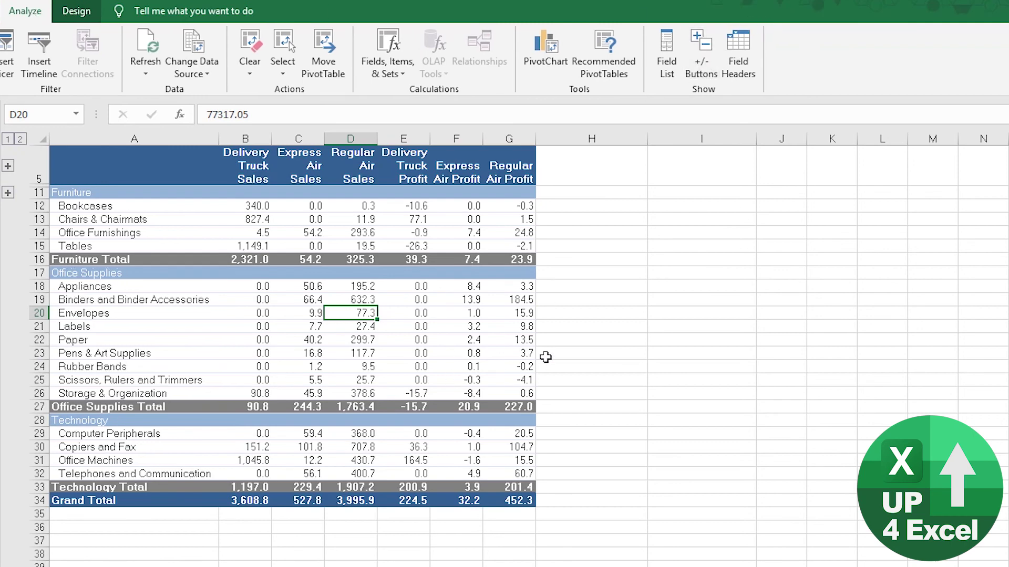
mouse_move(308, 334)
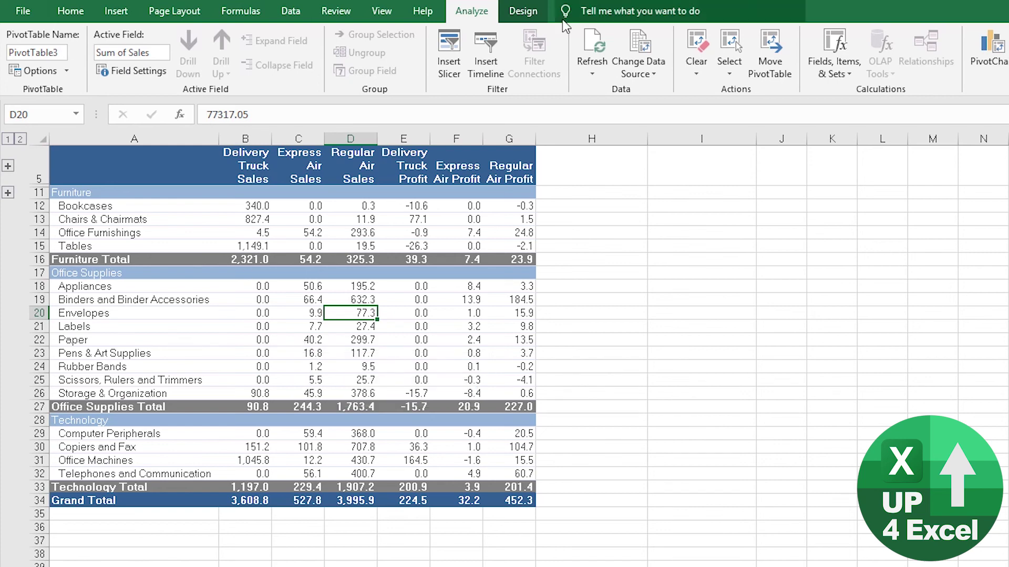
click(523, 10)
click(146, 69)
click(159, 101)
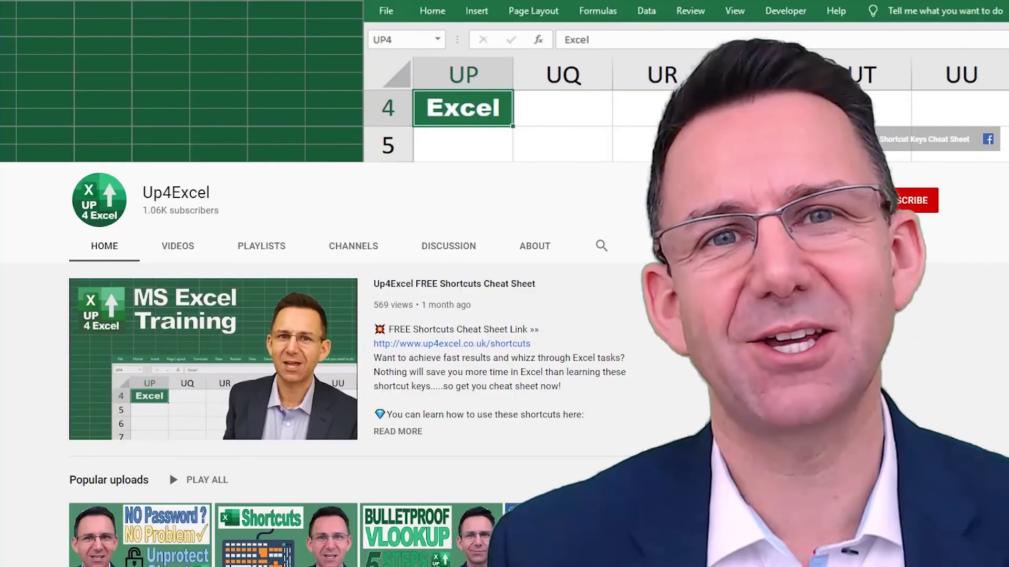
- Browse the Up4Excel channel's Videos, then open its Playlists tab
scroll(347, 315, down, 10)
scroll(578, 326, down, 7)
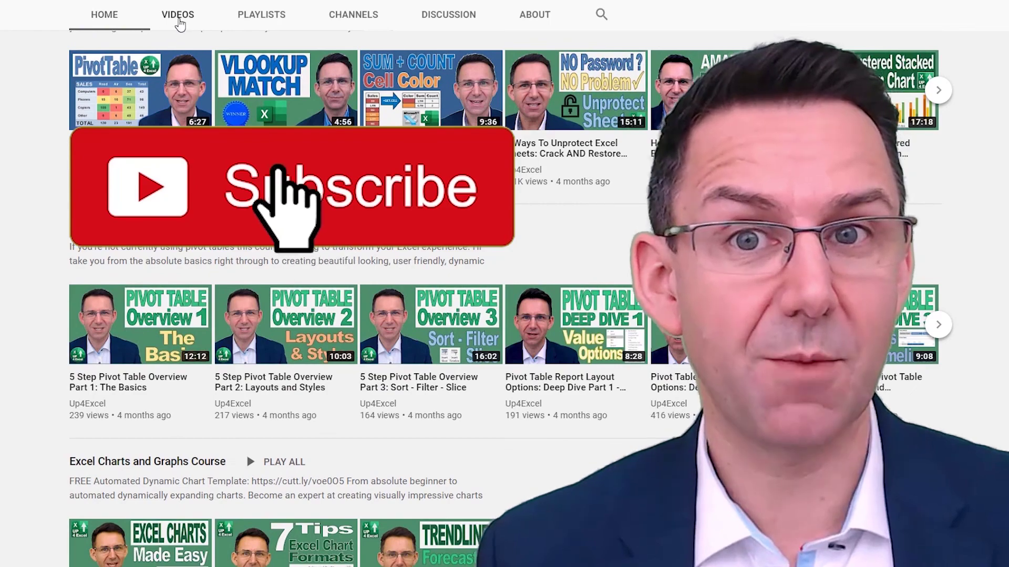
click(179, 16)
scroll(416, 266, down, 6)
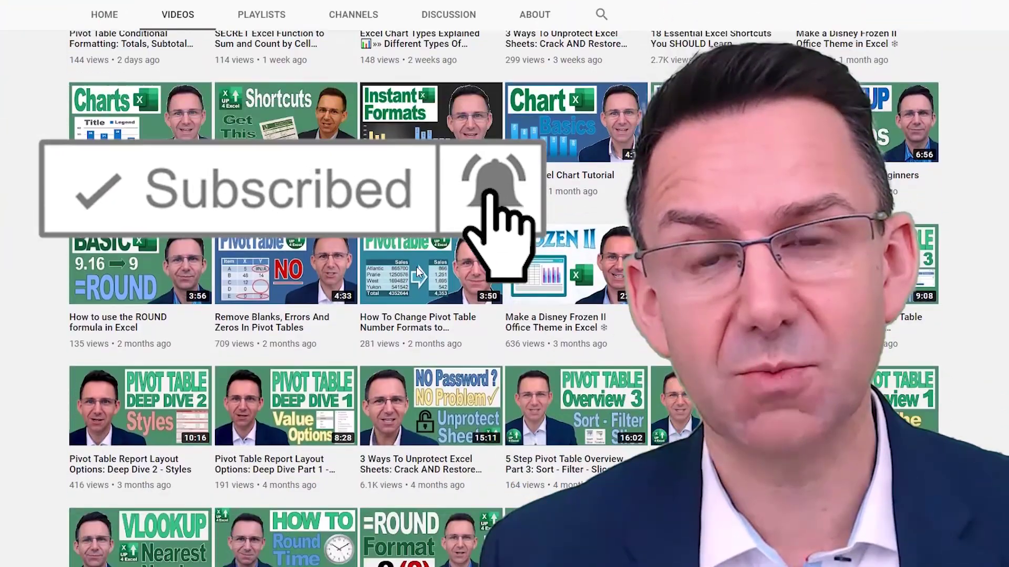
click(261, 18)
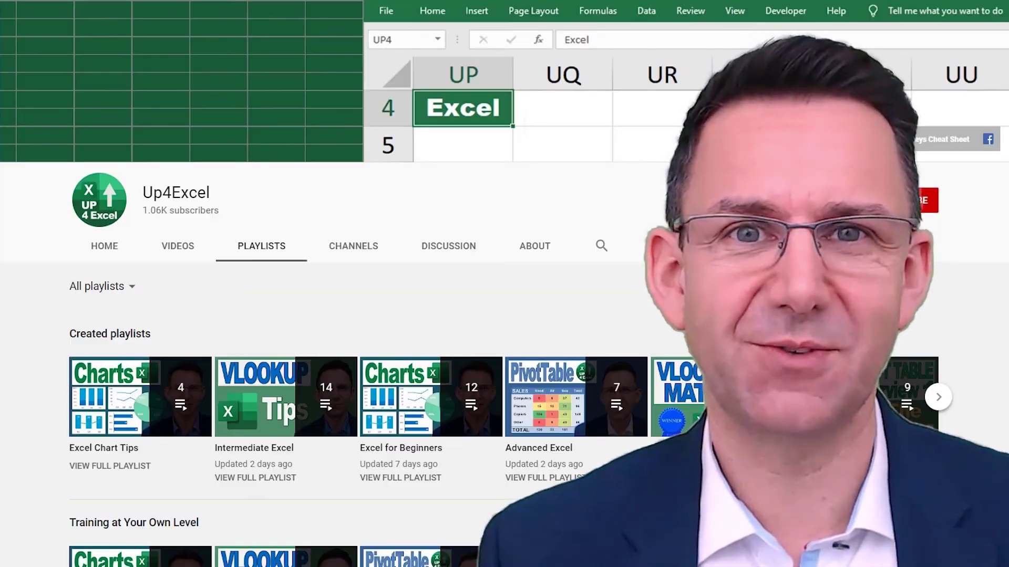